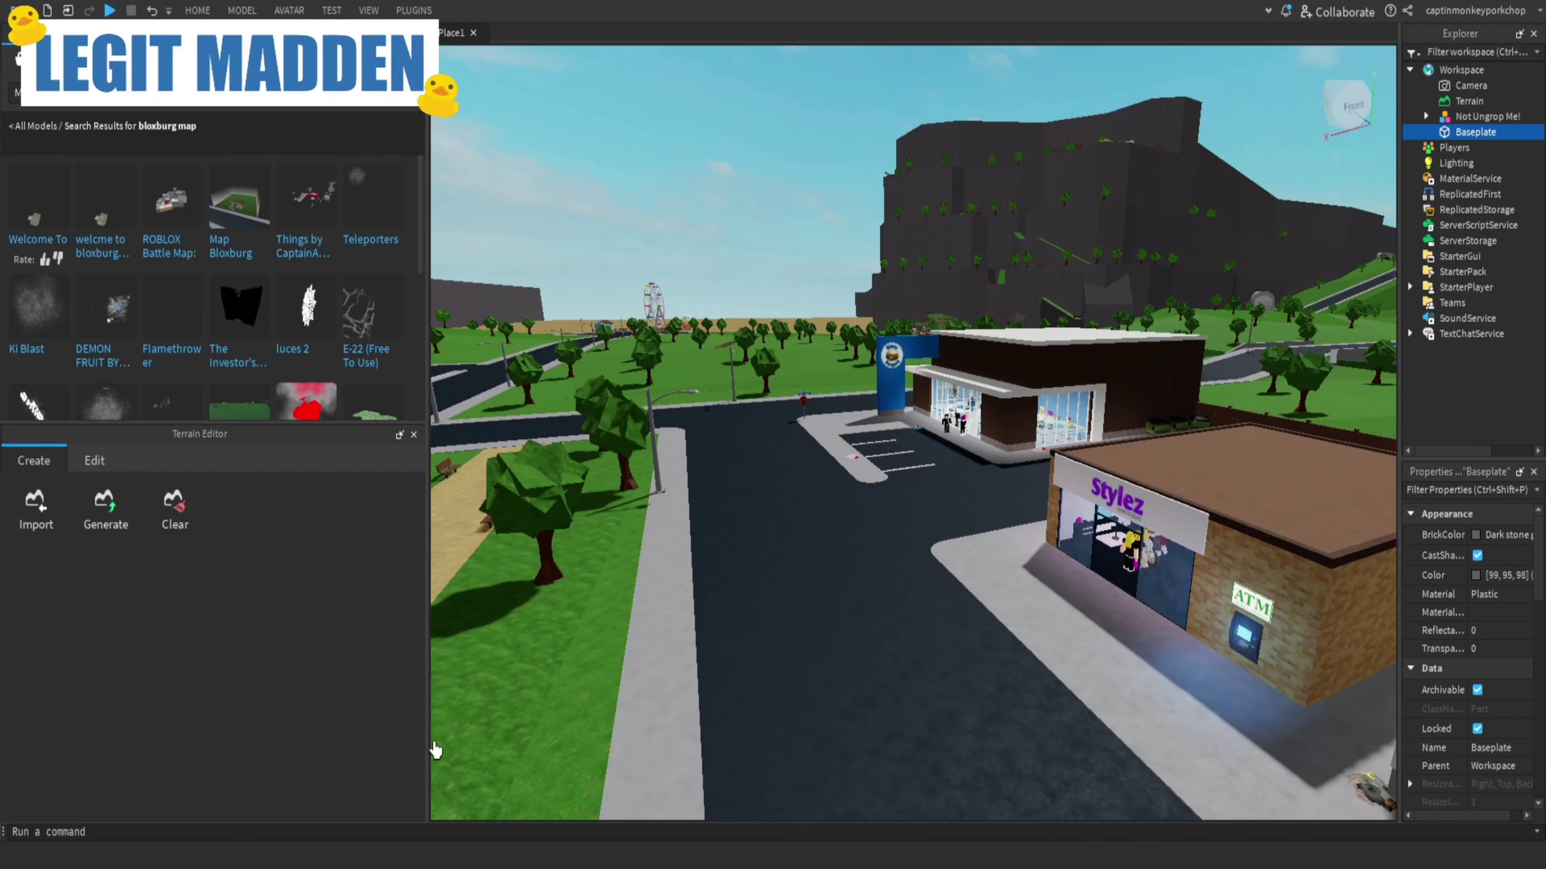
Clear the side panels and look around the Bloxburg town map along its main streets and park.
click(417, 34)
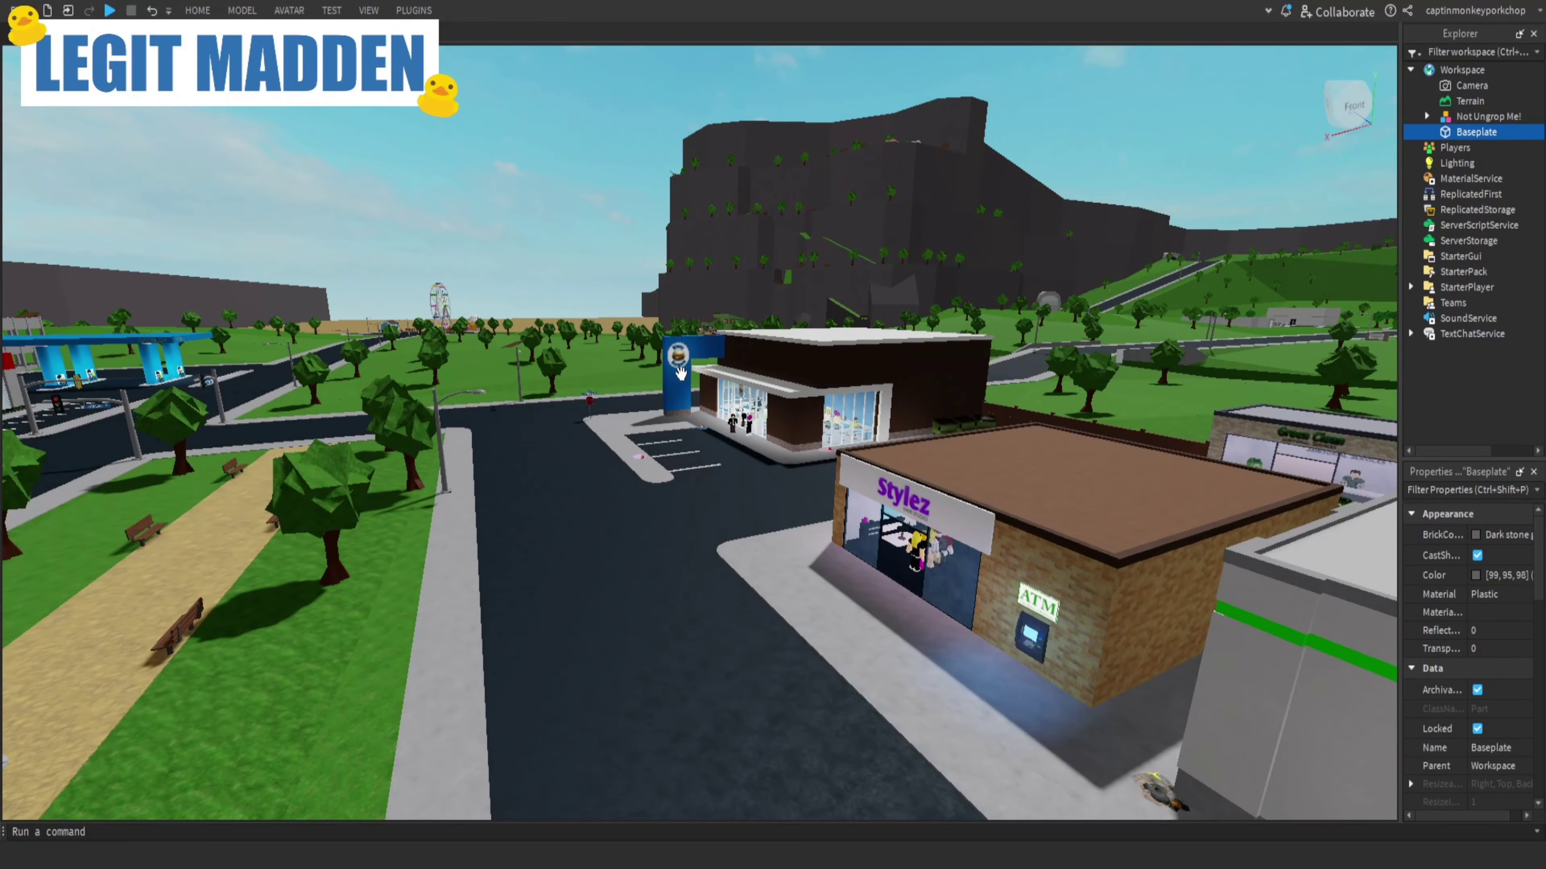
right_drag(679, 370, 697, 303)
key(w)
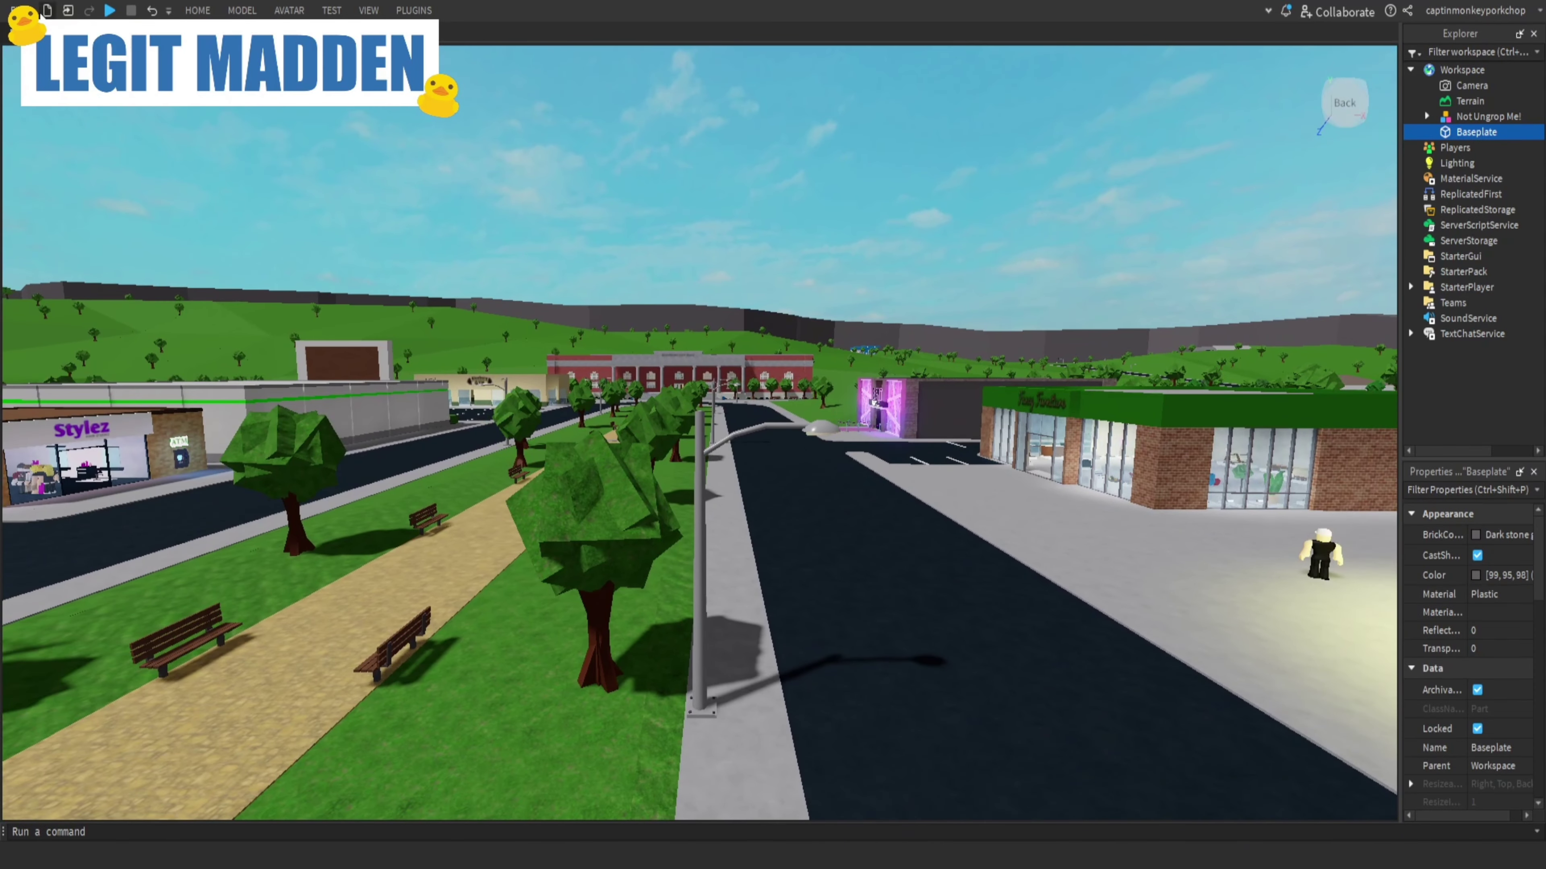
click(17, 11)
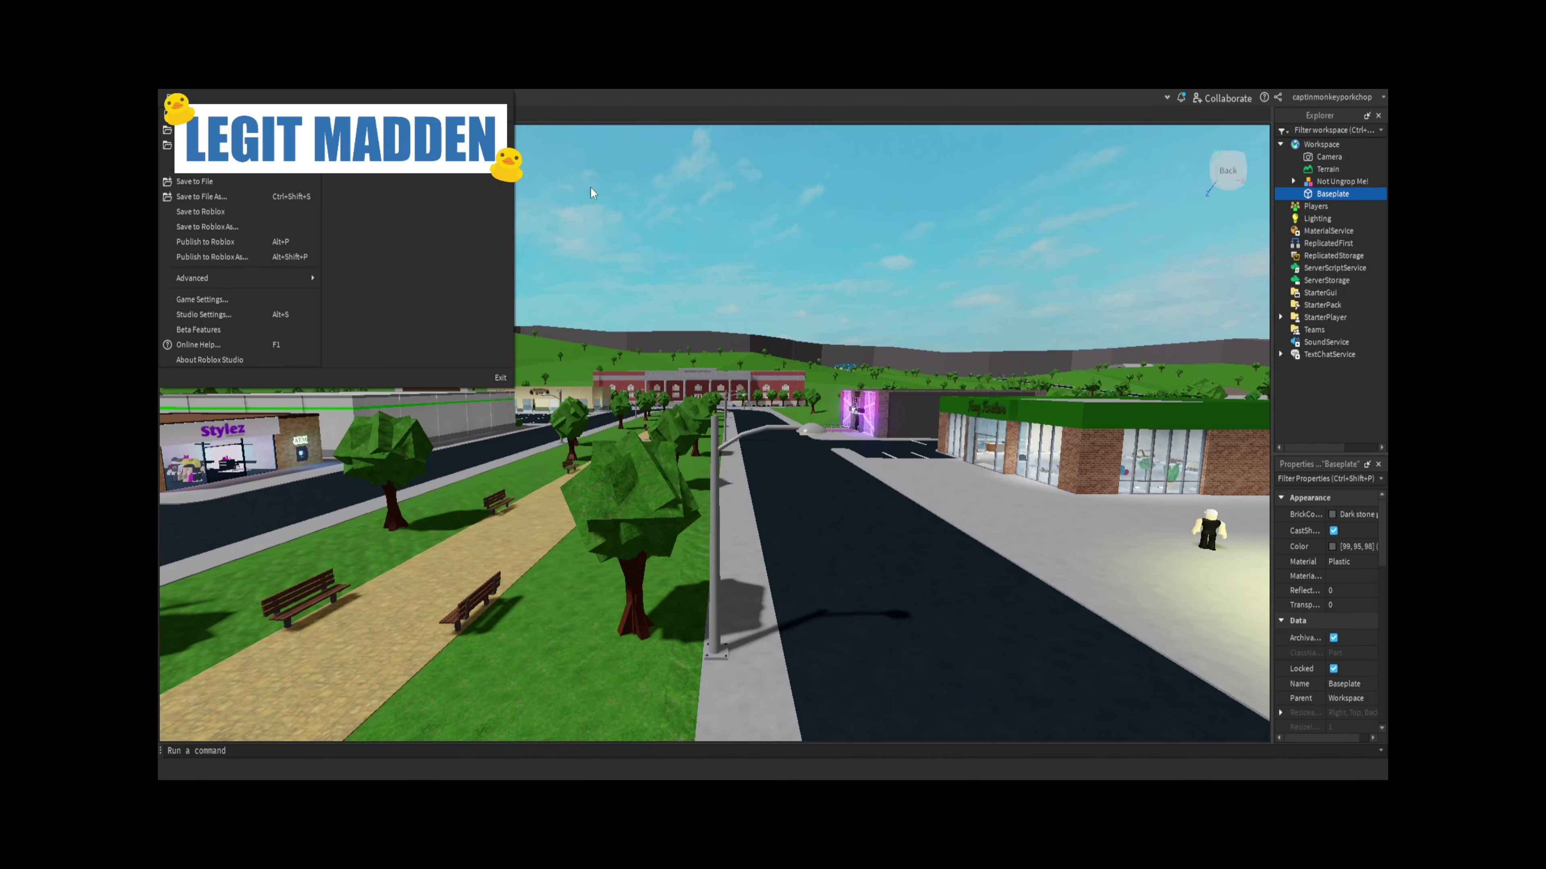
click(591, 188)
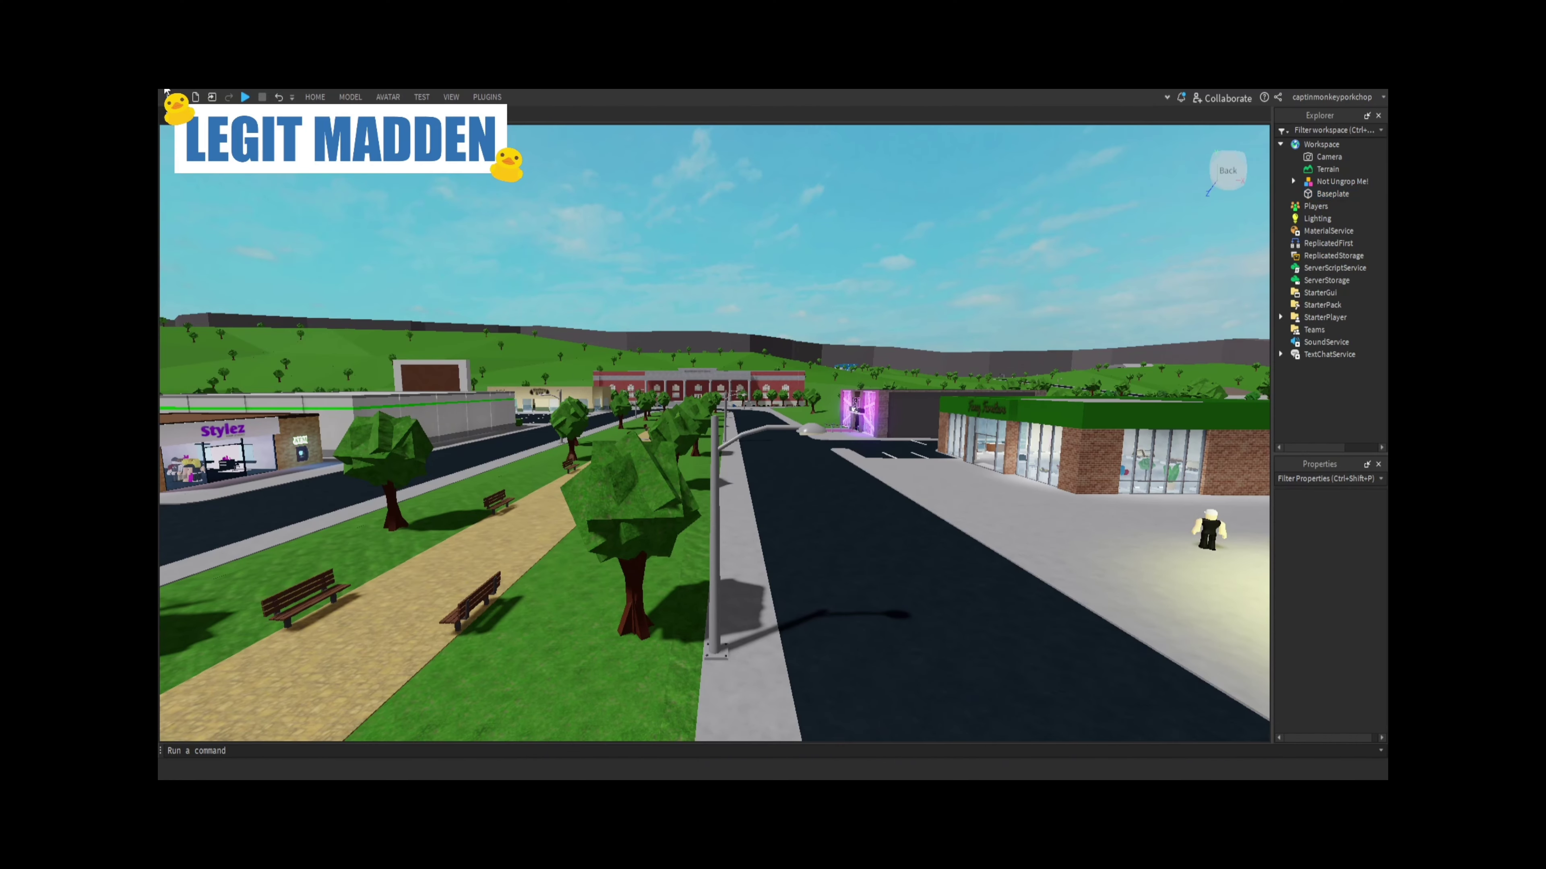
Search the Creator Store models for "rainbow friends" in the Toolbox.
click(315, 98)
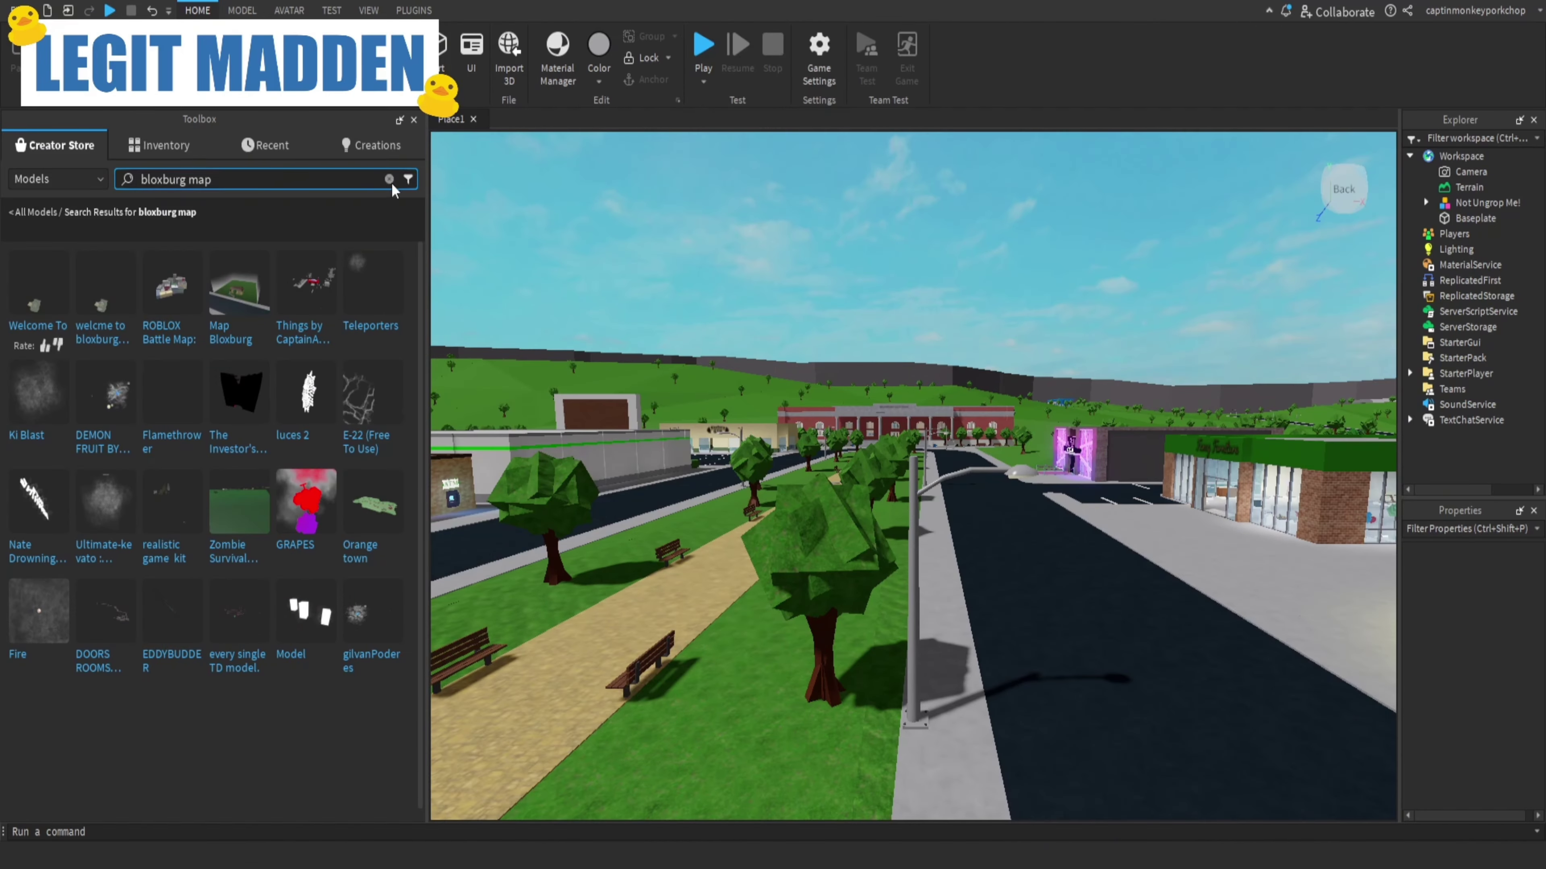
click(399, 177)
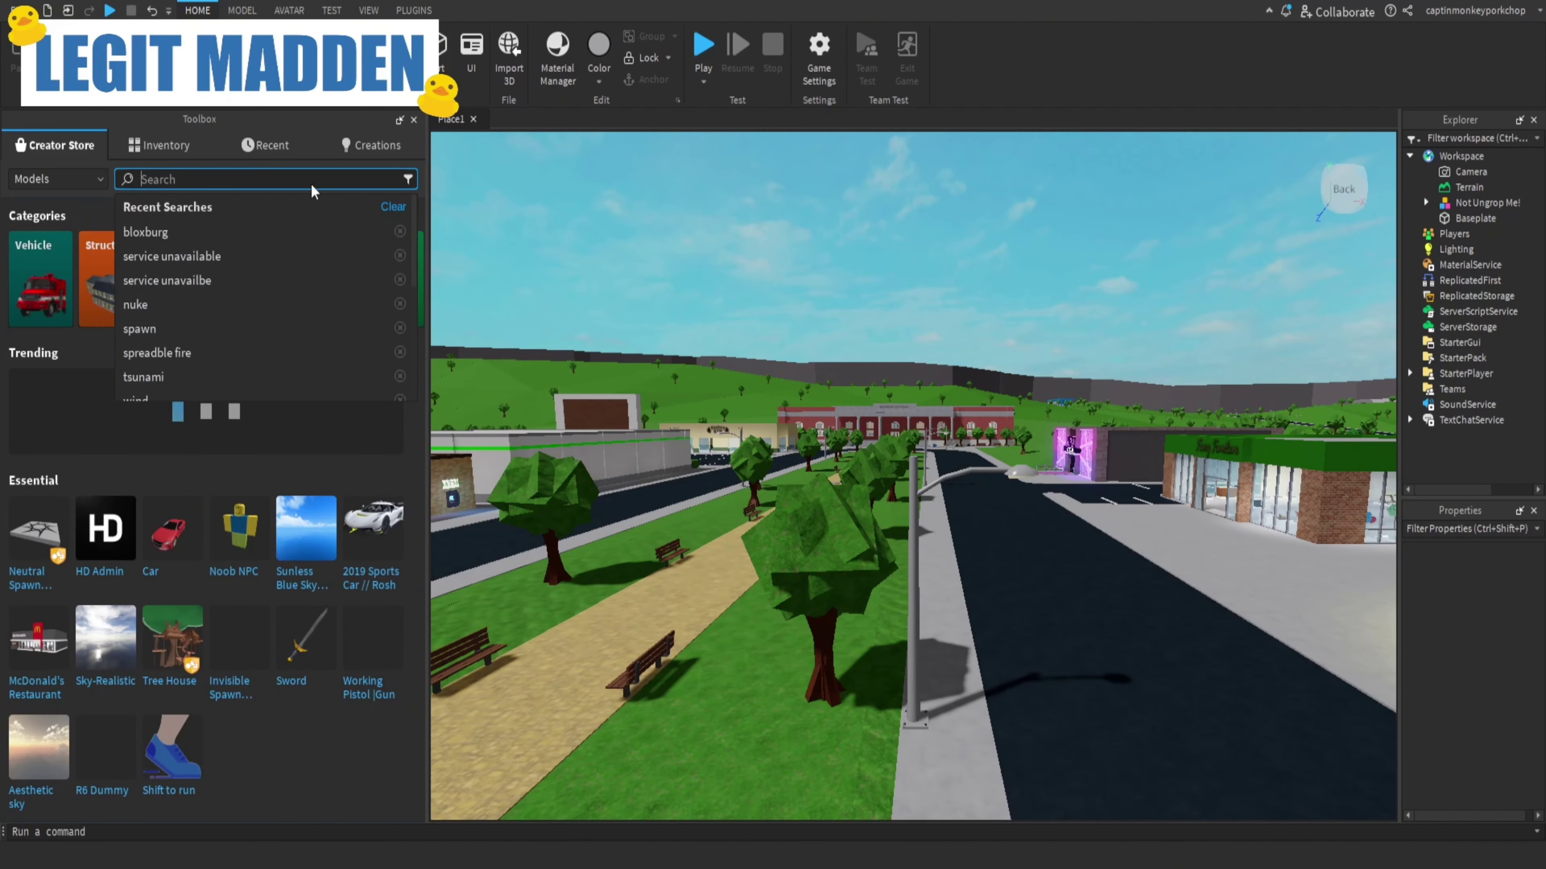
text(bow)
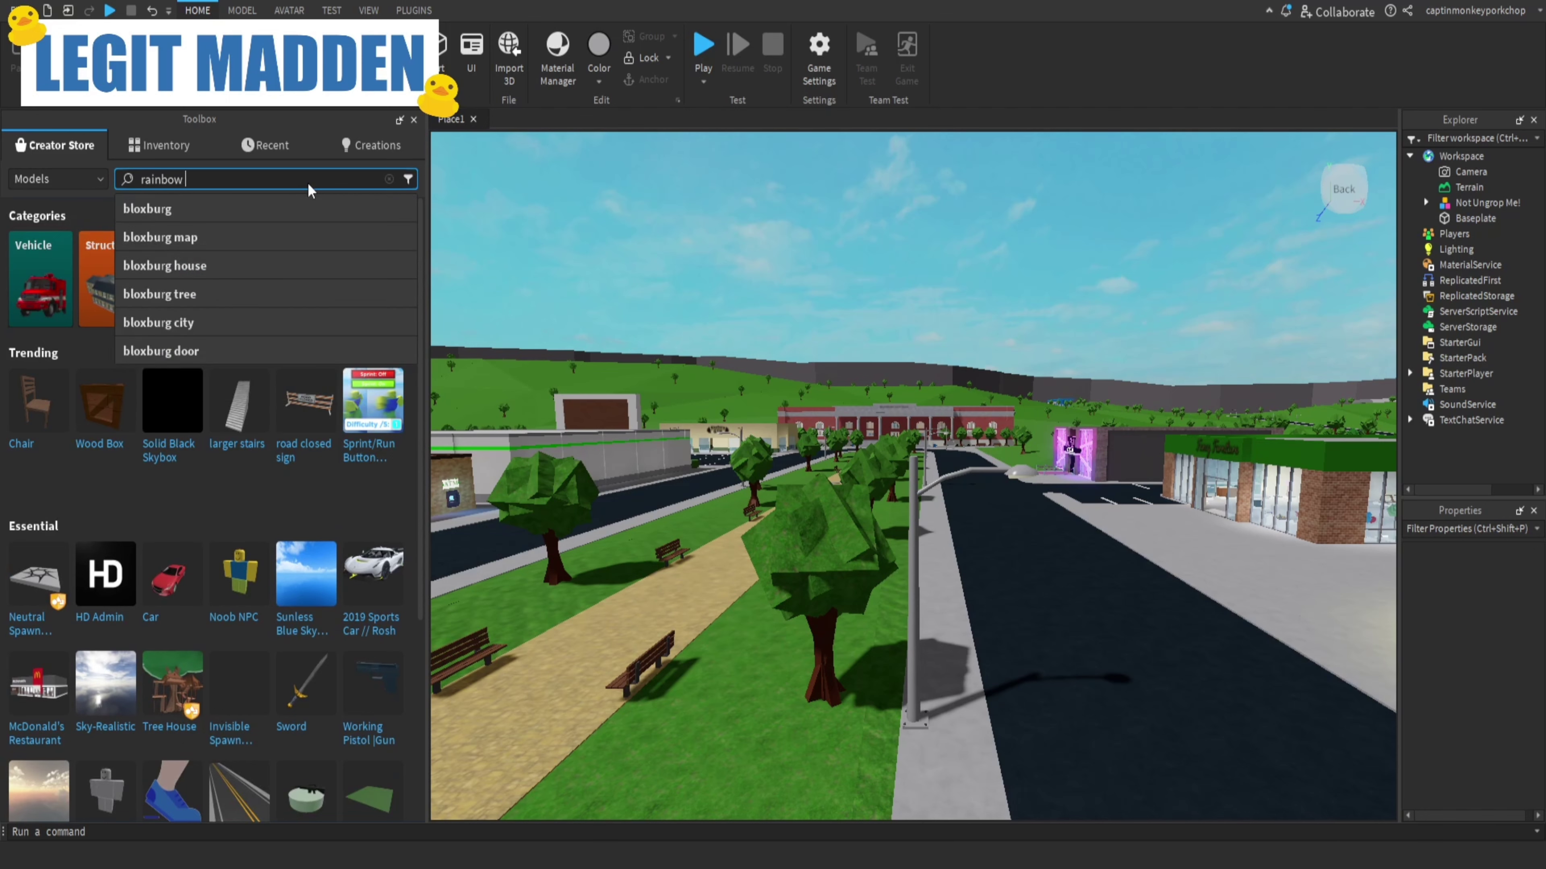
text(ainbow friends)
key(Return)
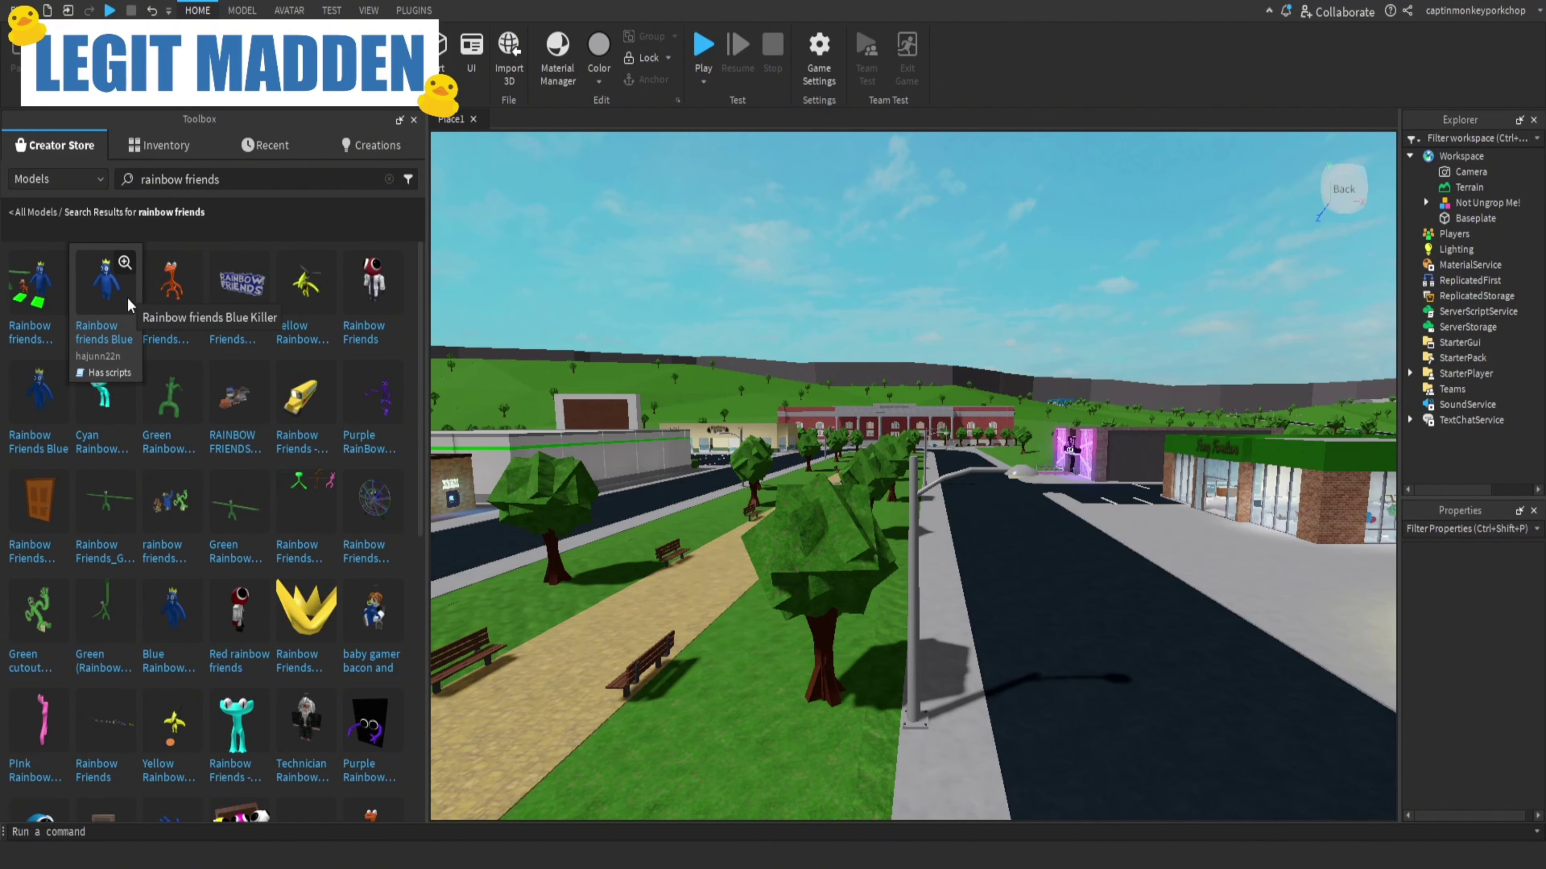
Insert the Rainbow friends Blue Killer model, accept its script notice, and select the character above the map.
click(111, 329)
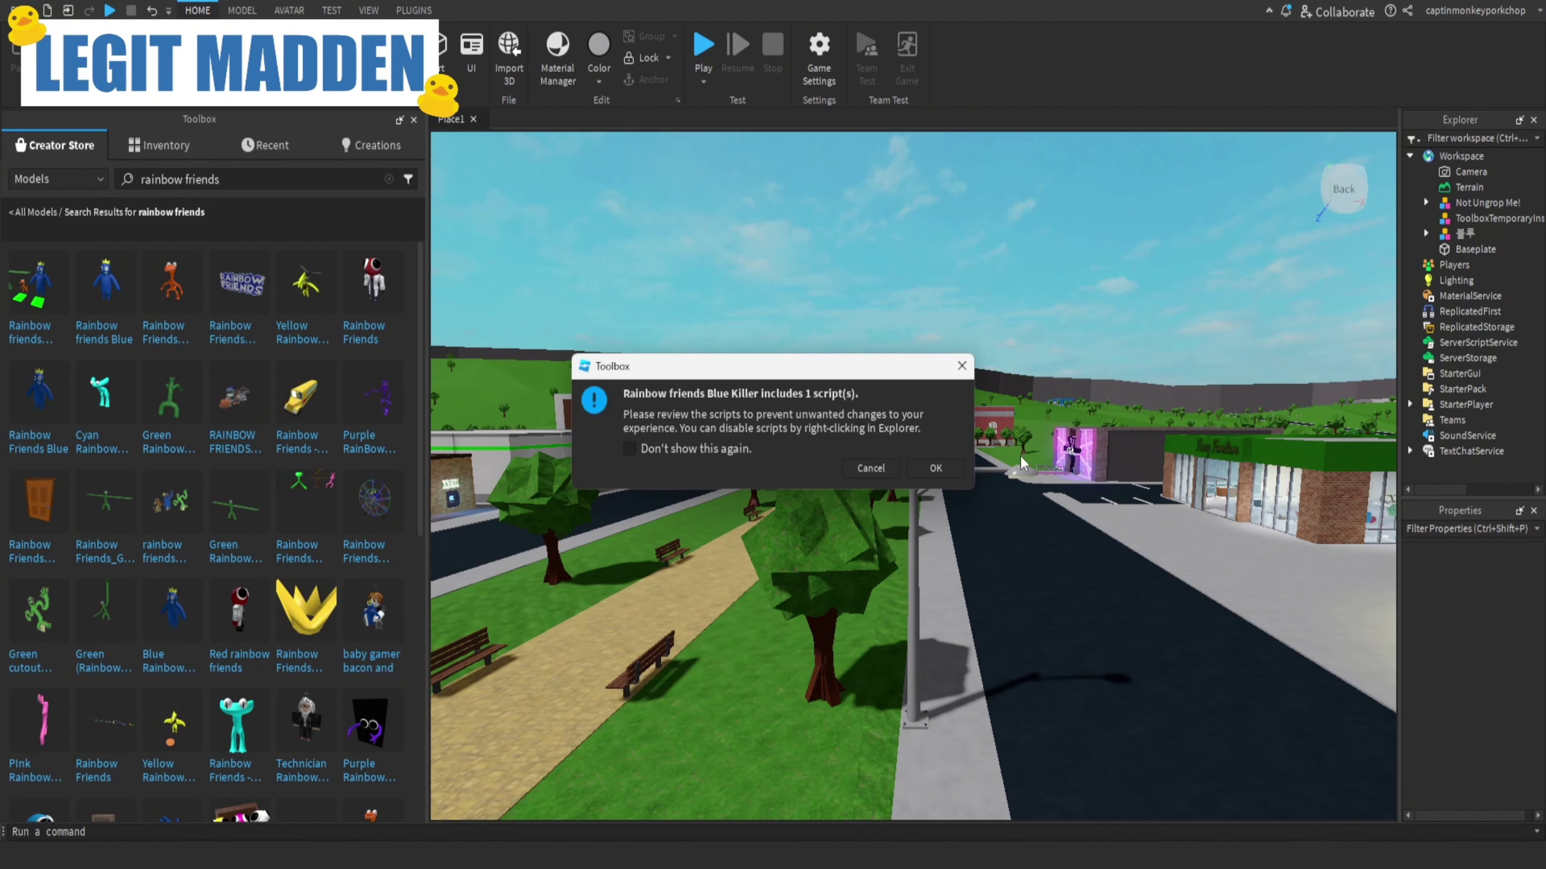
click(932, 468)
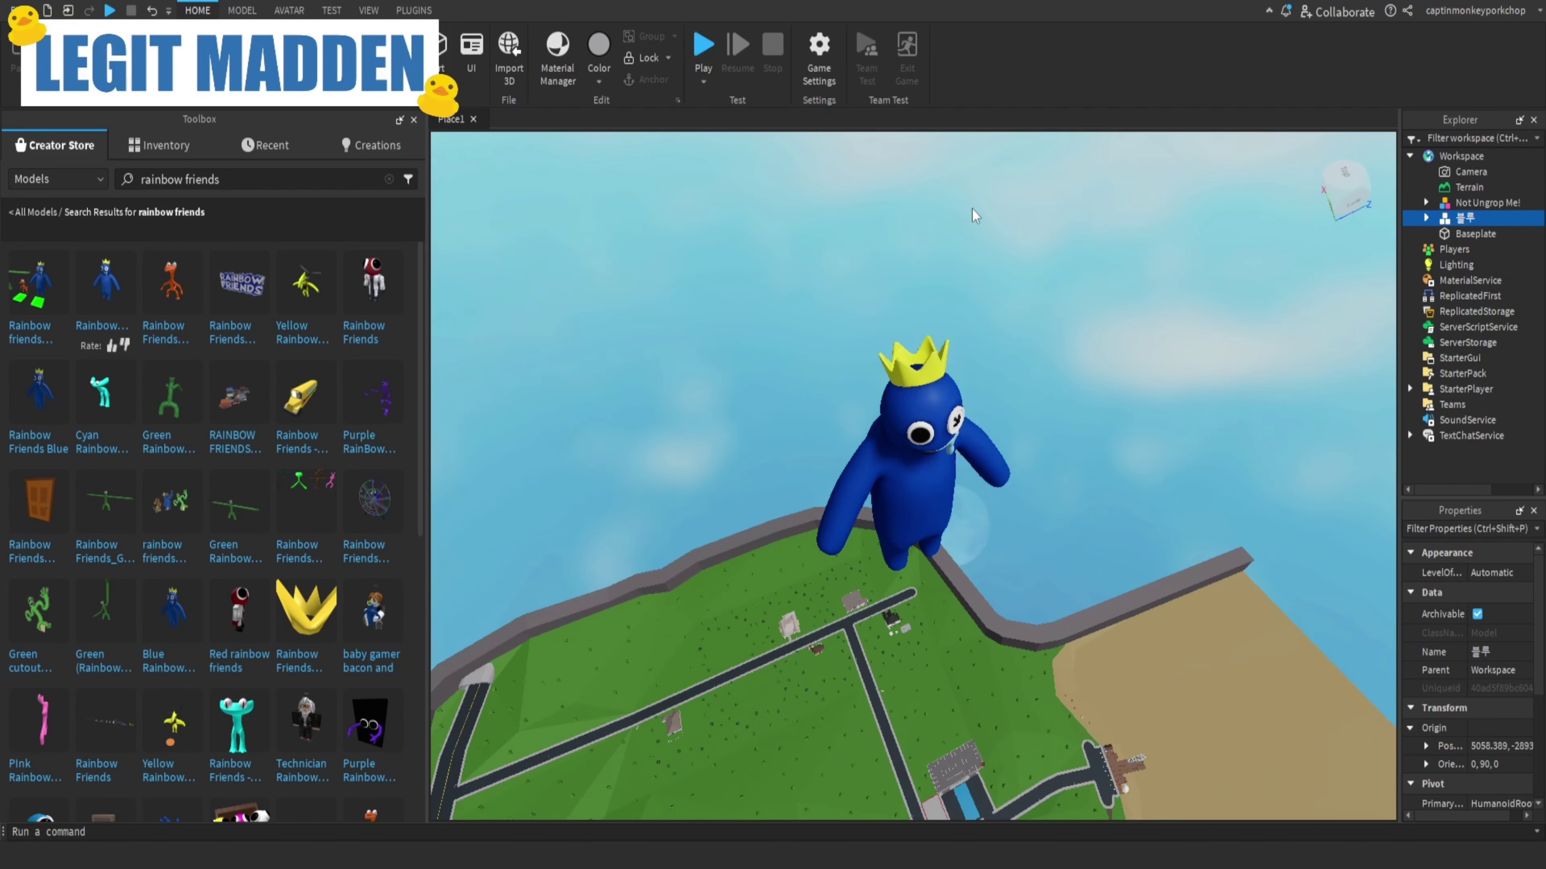
click(922, 382)
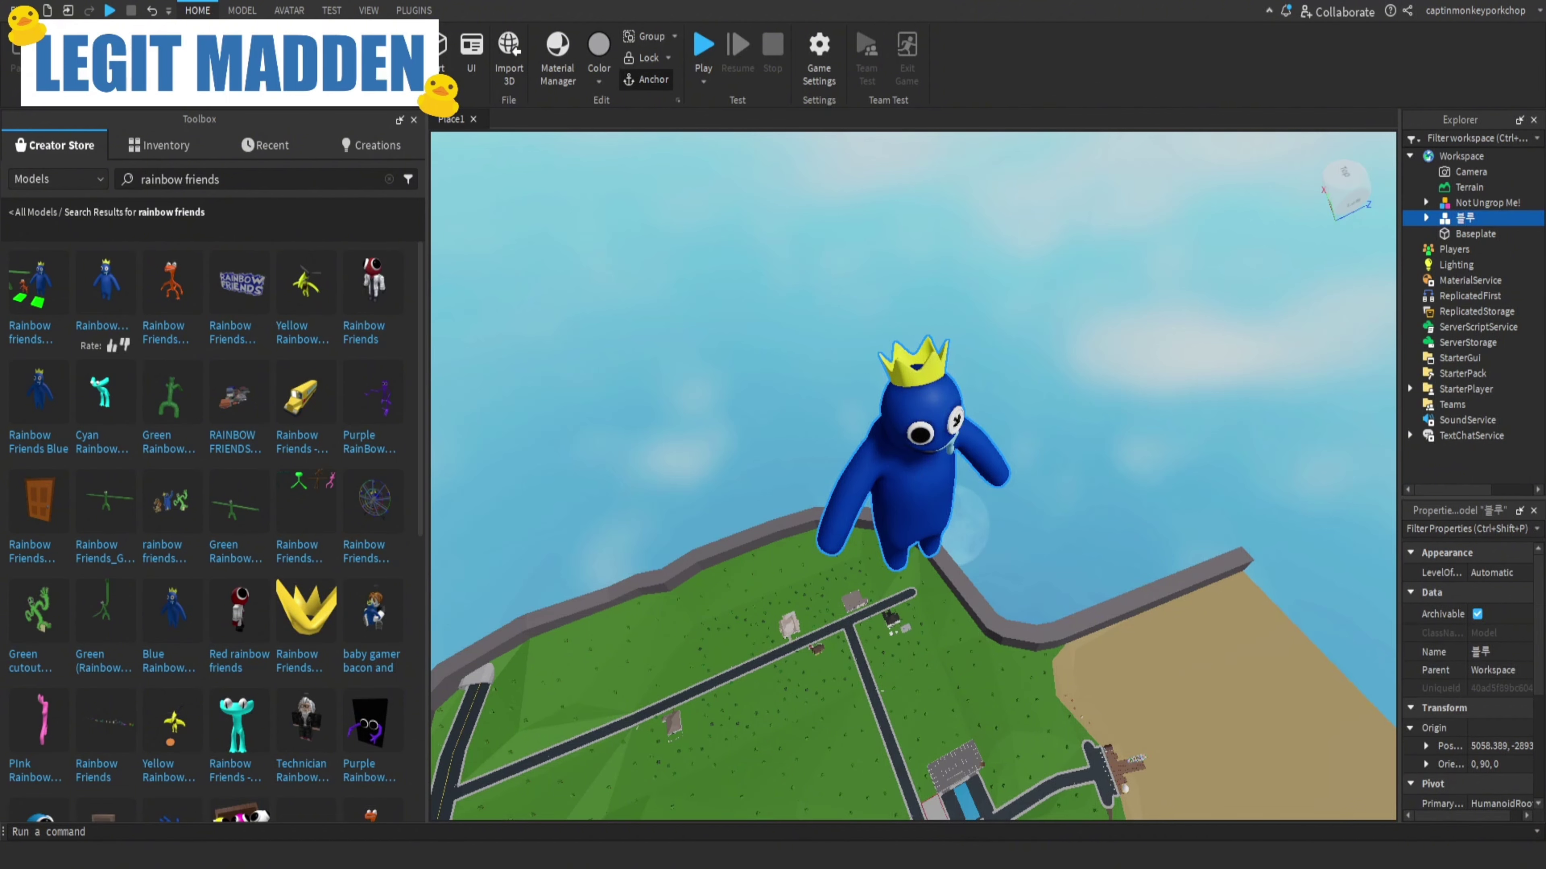
Lower the blue character toward the town in two moves of about 98 and 795 studs.
drag(925, 424, 896, 546)
right_drag(896, 545, 911, 502)
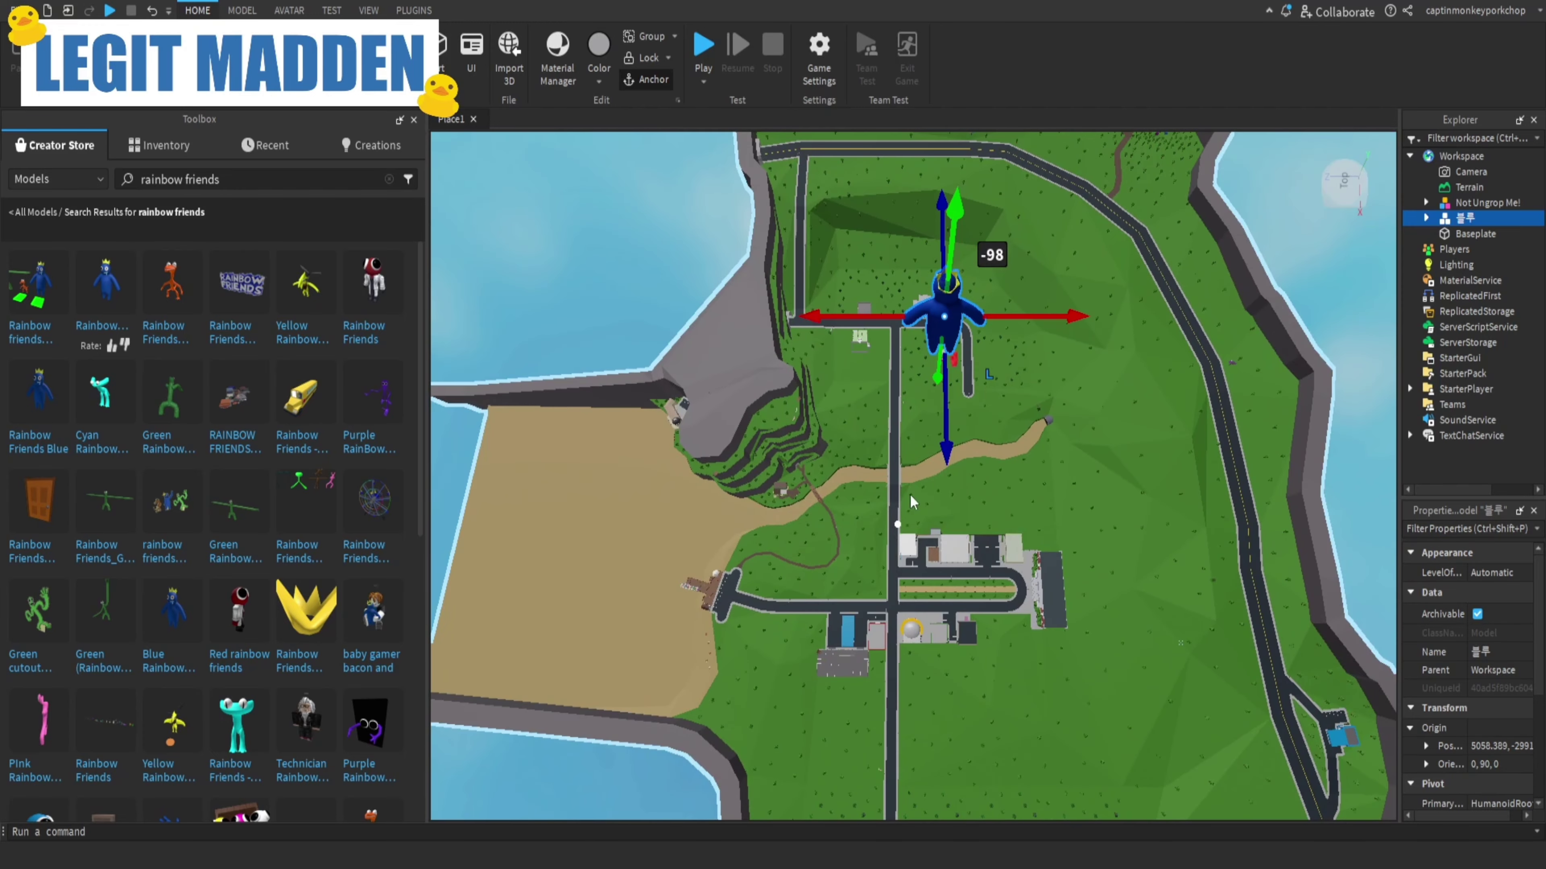
drag(945, 254, 946, 258)
drag(905, 536, 909, 582)
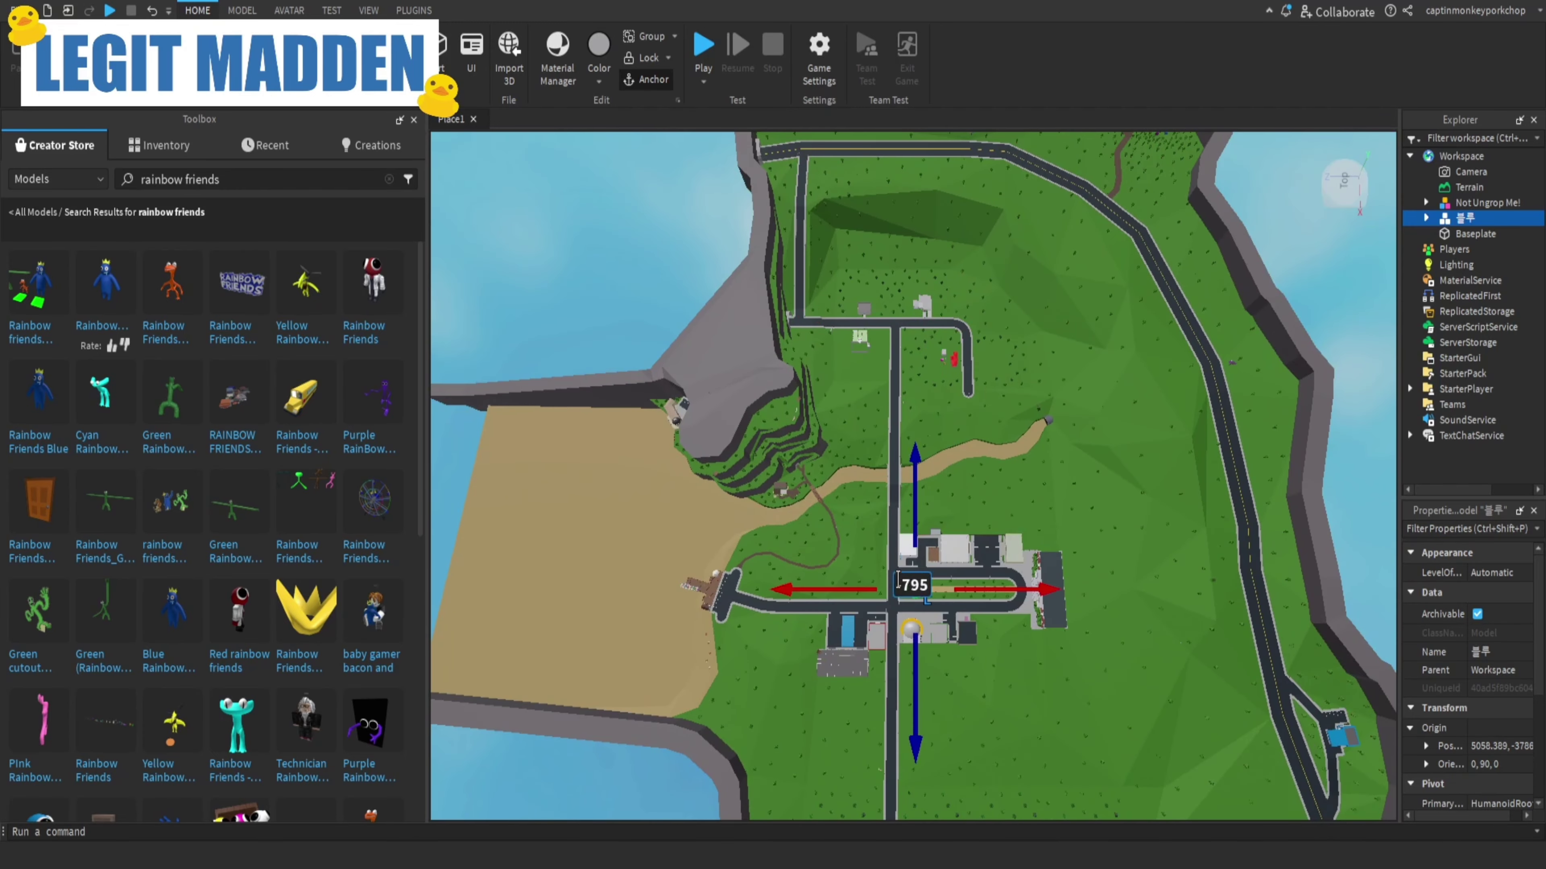
Reselect the blue character and lower it over the town in two smaller moves of about 54 and 38 studs.
double_click(1461, 203)
double_click(1447, 233)
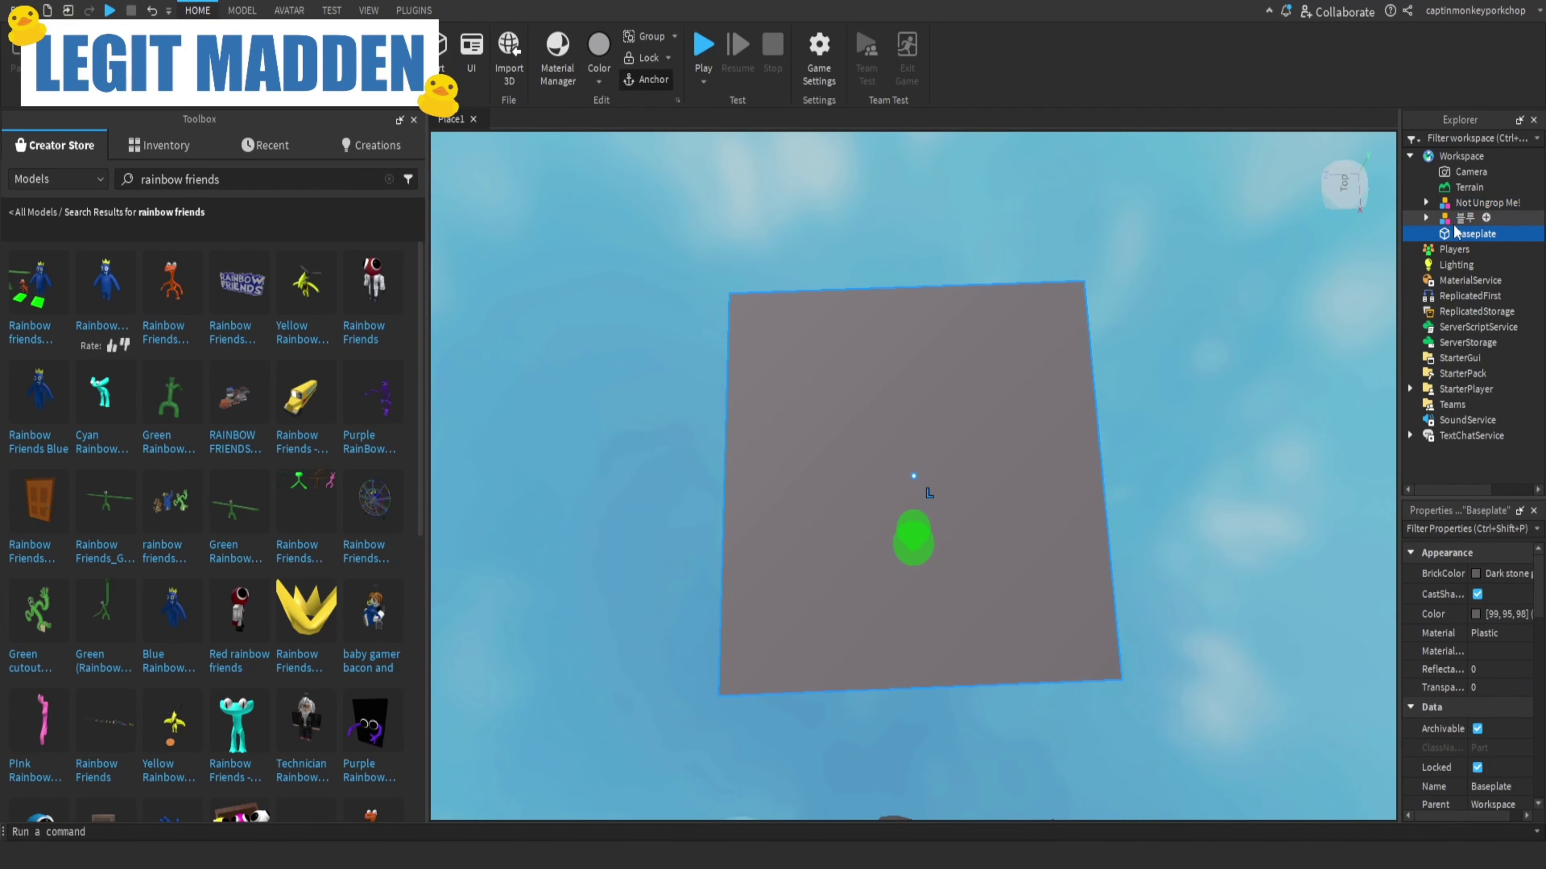
click(1462, 220)
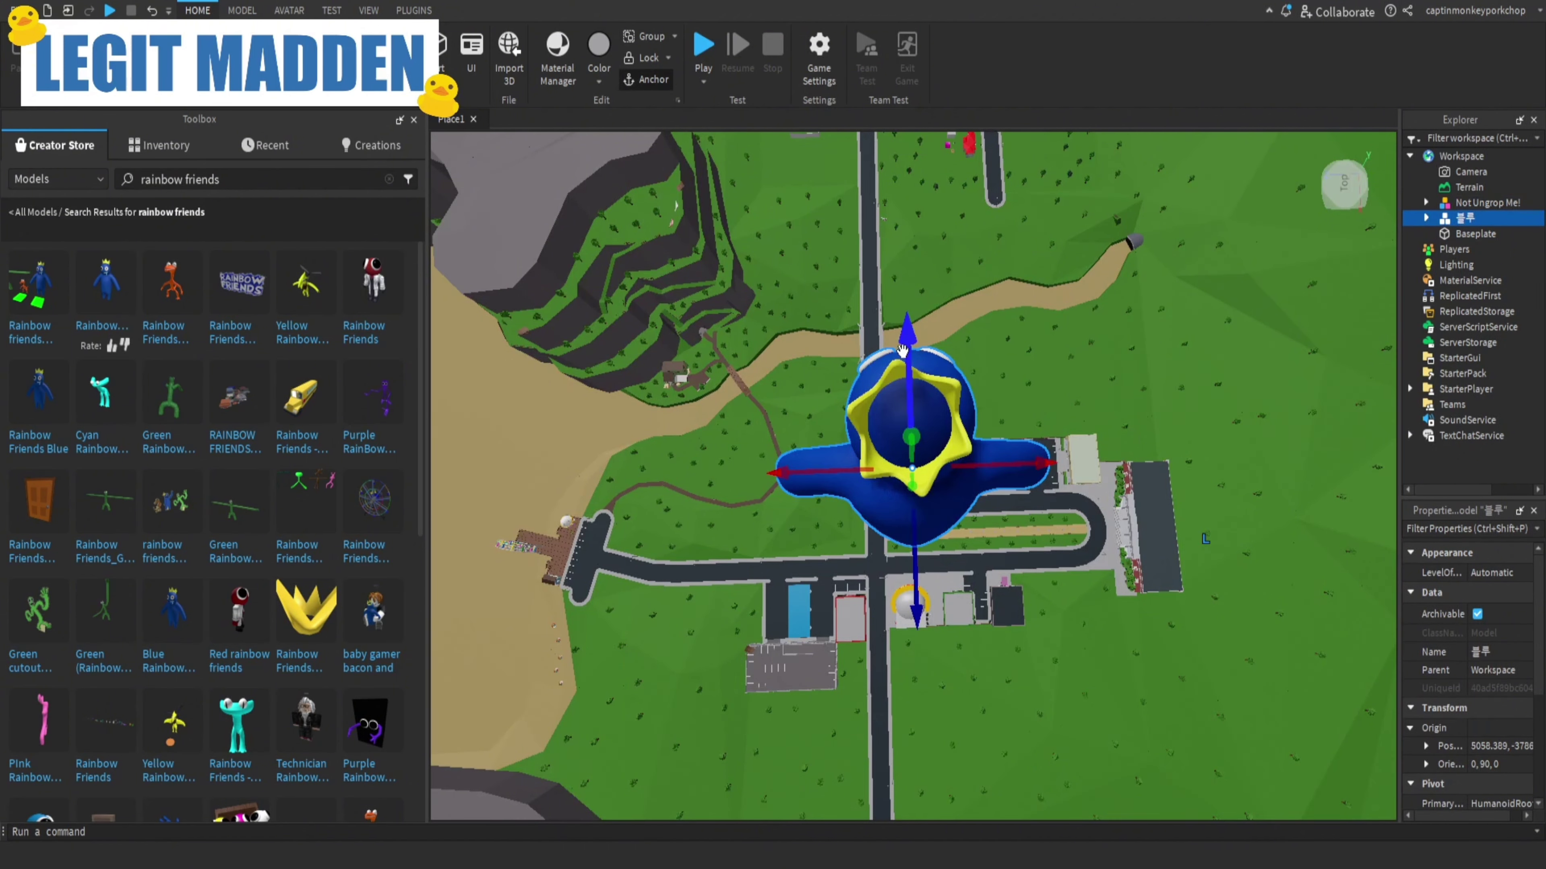
mouse_move(904, 350)
mouse_down()
mouse_move(926, 412)
mouse_move(920, 352)
mouse_up()
drag(913, 443, 917, 491)
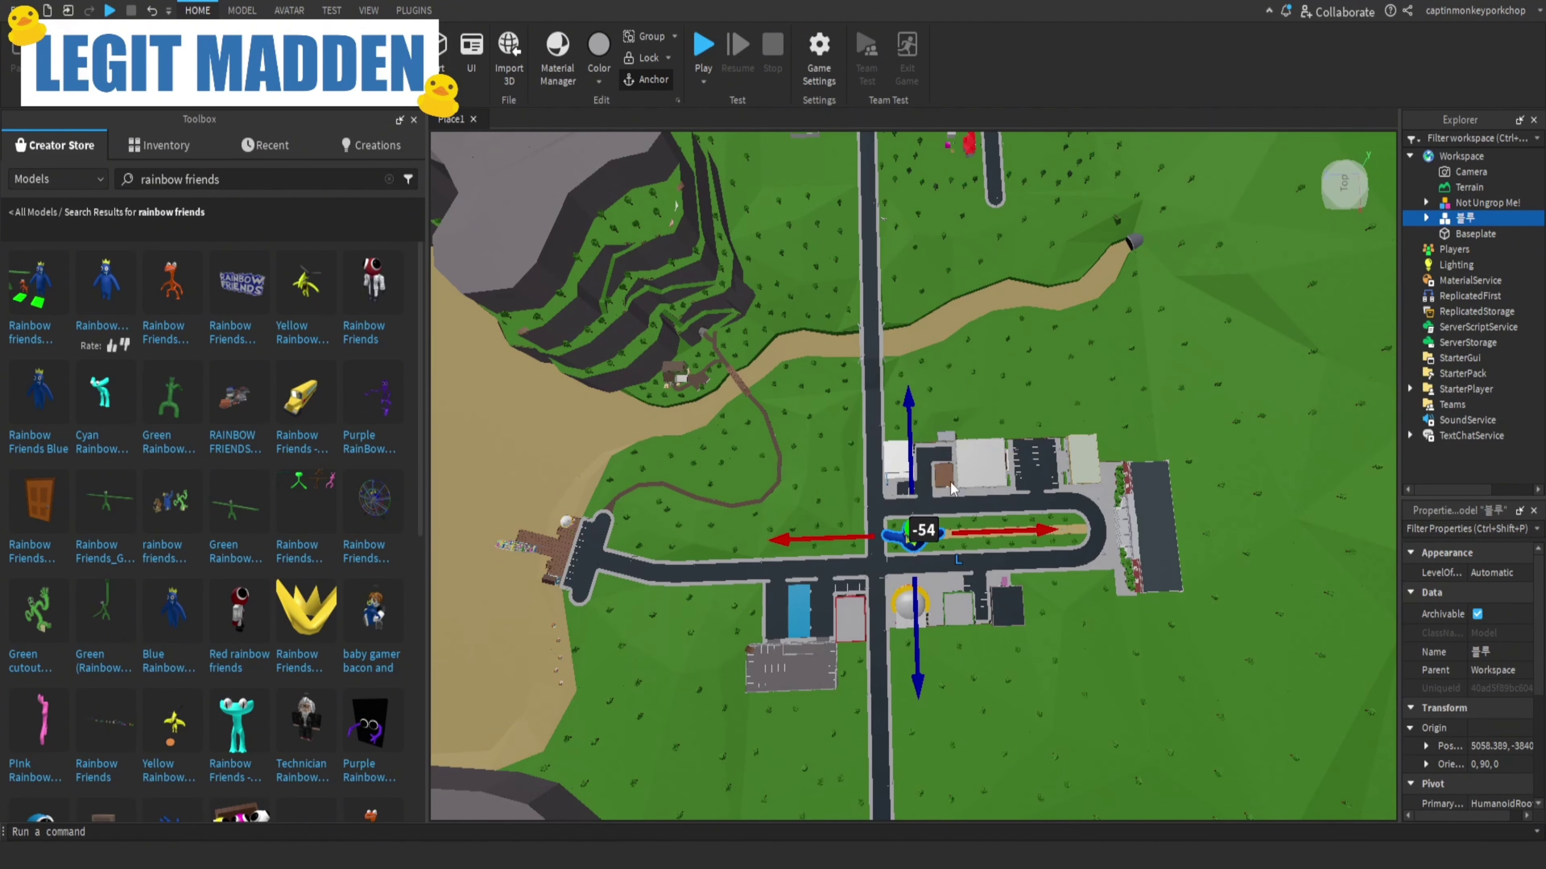
right_drag(951, 482, 951, 482)
scroll(951, 482, down, 3)
drag(943, 345, 961, 478)
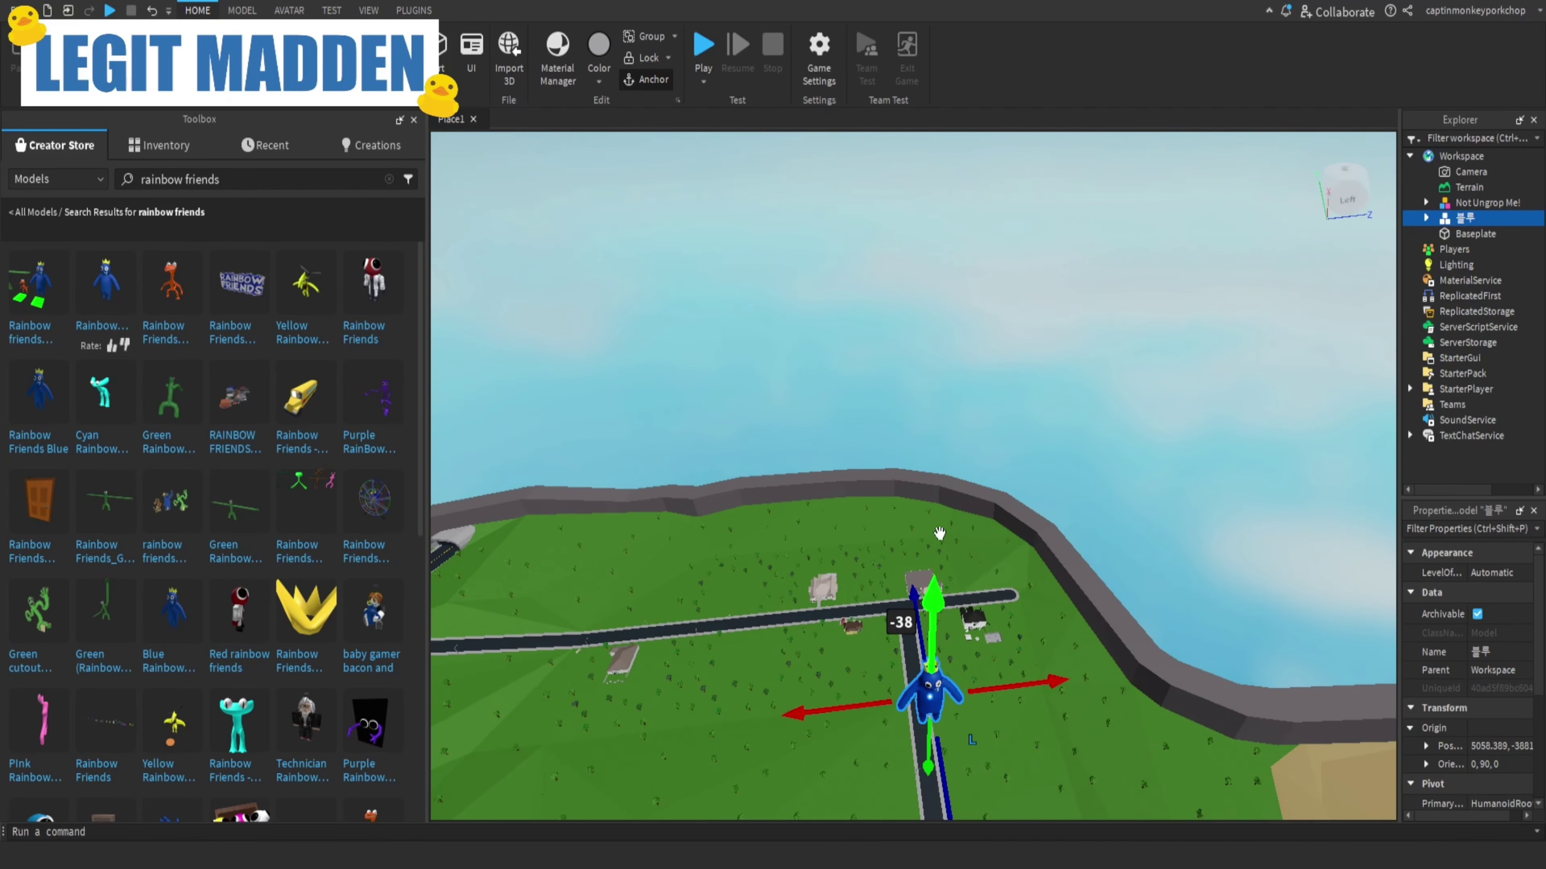
Lower the blue character about 1235 studs into the town park, and raise it back by about 227 studs.
right_drag(940, 533, 940, 533)
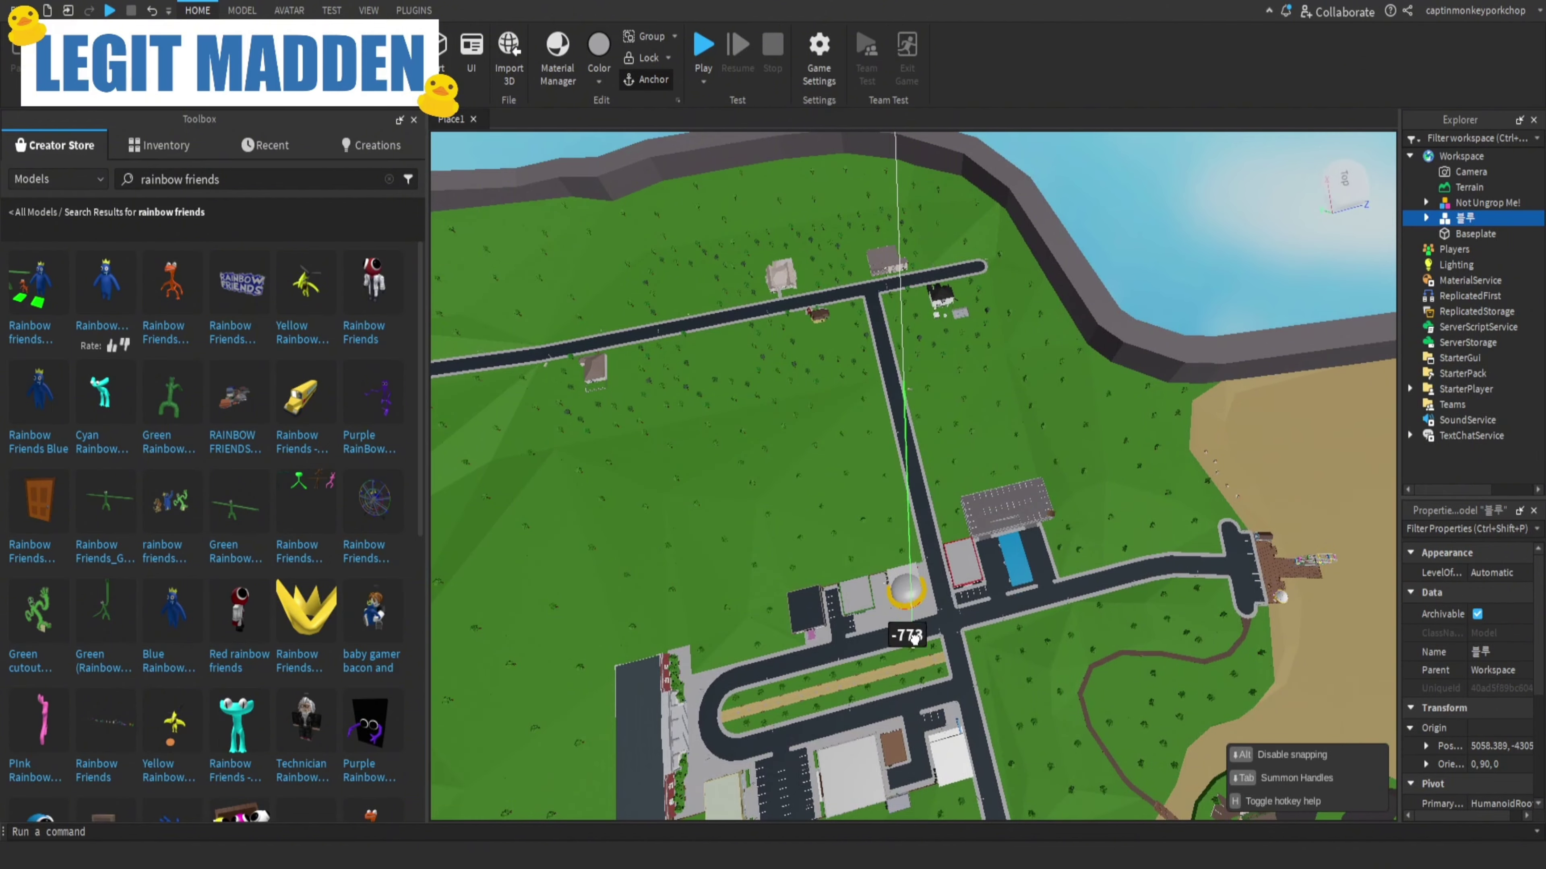
drag(914, 638, 918, 645)
right_drag(921, 430, 975, 449)
scroll(976, 449, up, 10)
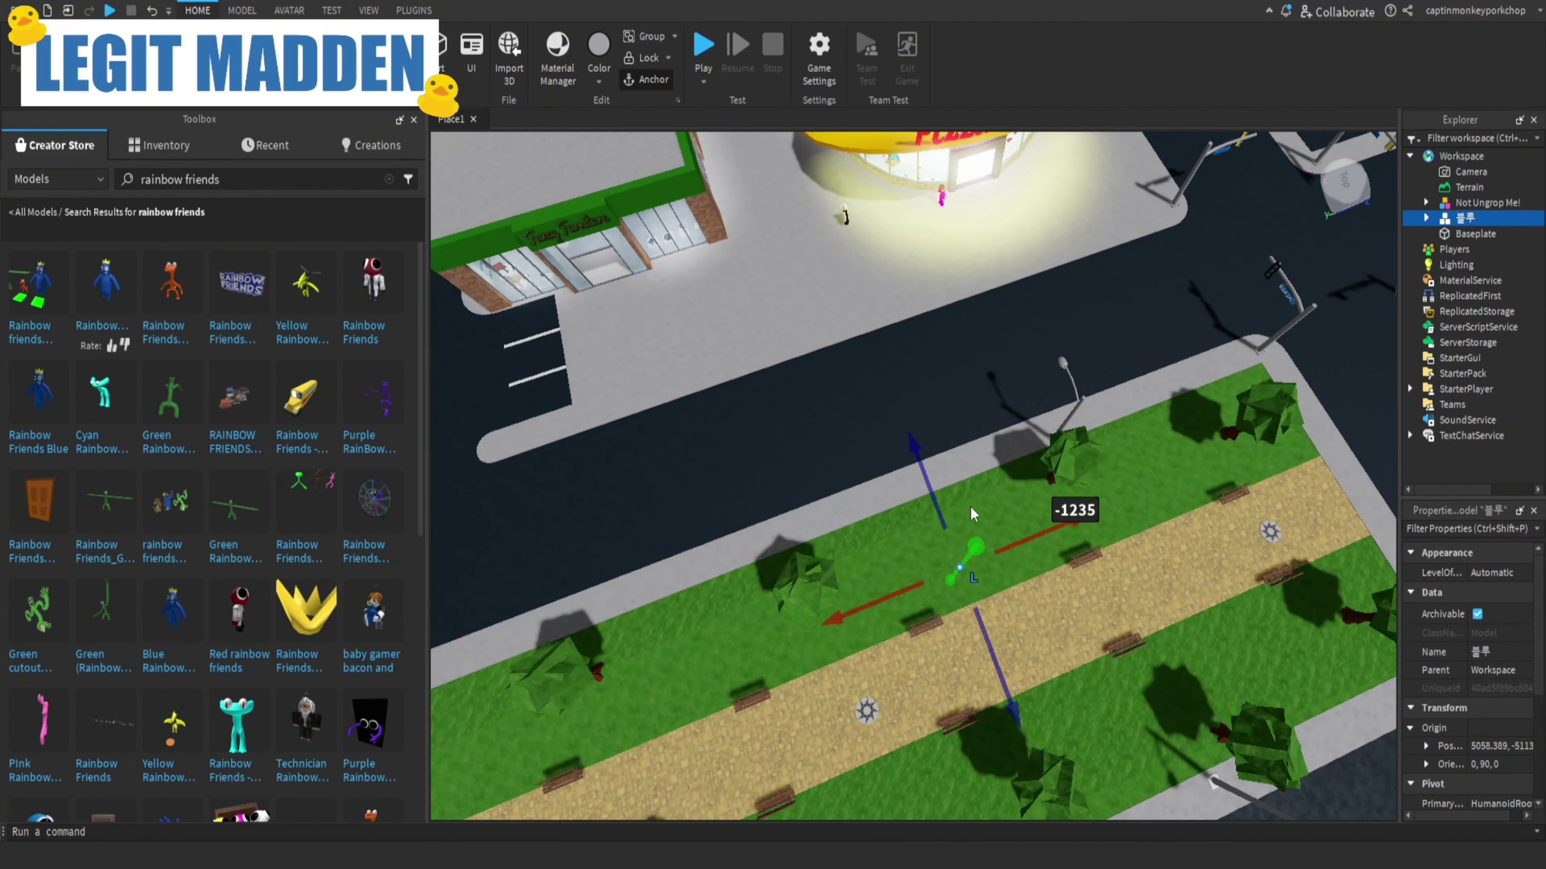
drag(975, 545, 982, 539)
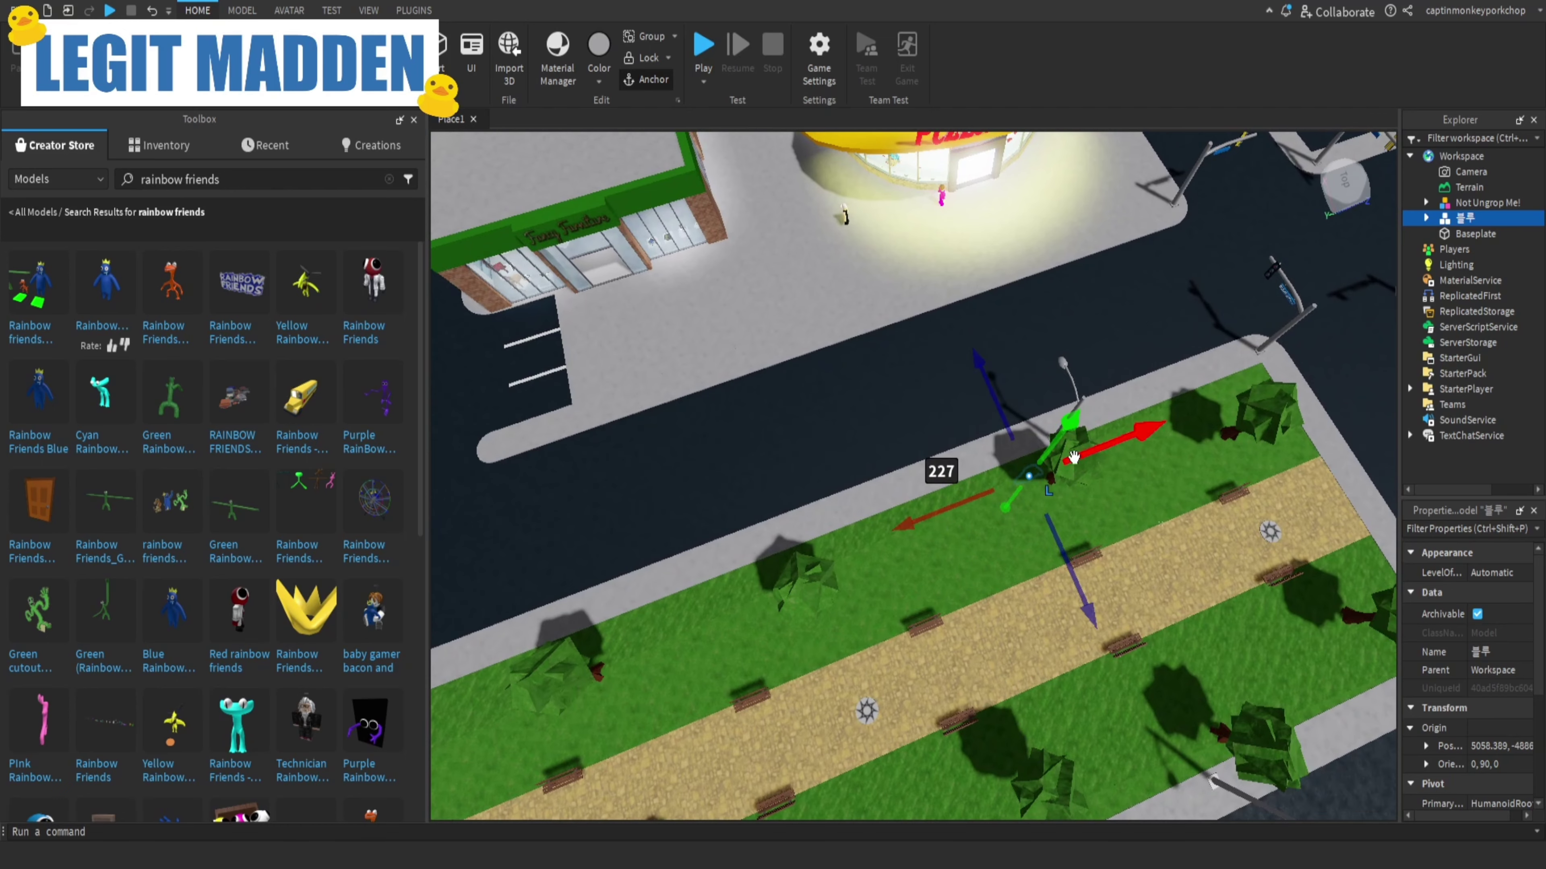
Raise the blue character about 37 studs out of the ground beside the lamp post opposite Pizza Planet.
right_drag(1175, 515, 1176, 513)
key(w)
key(w)
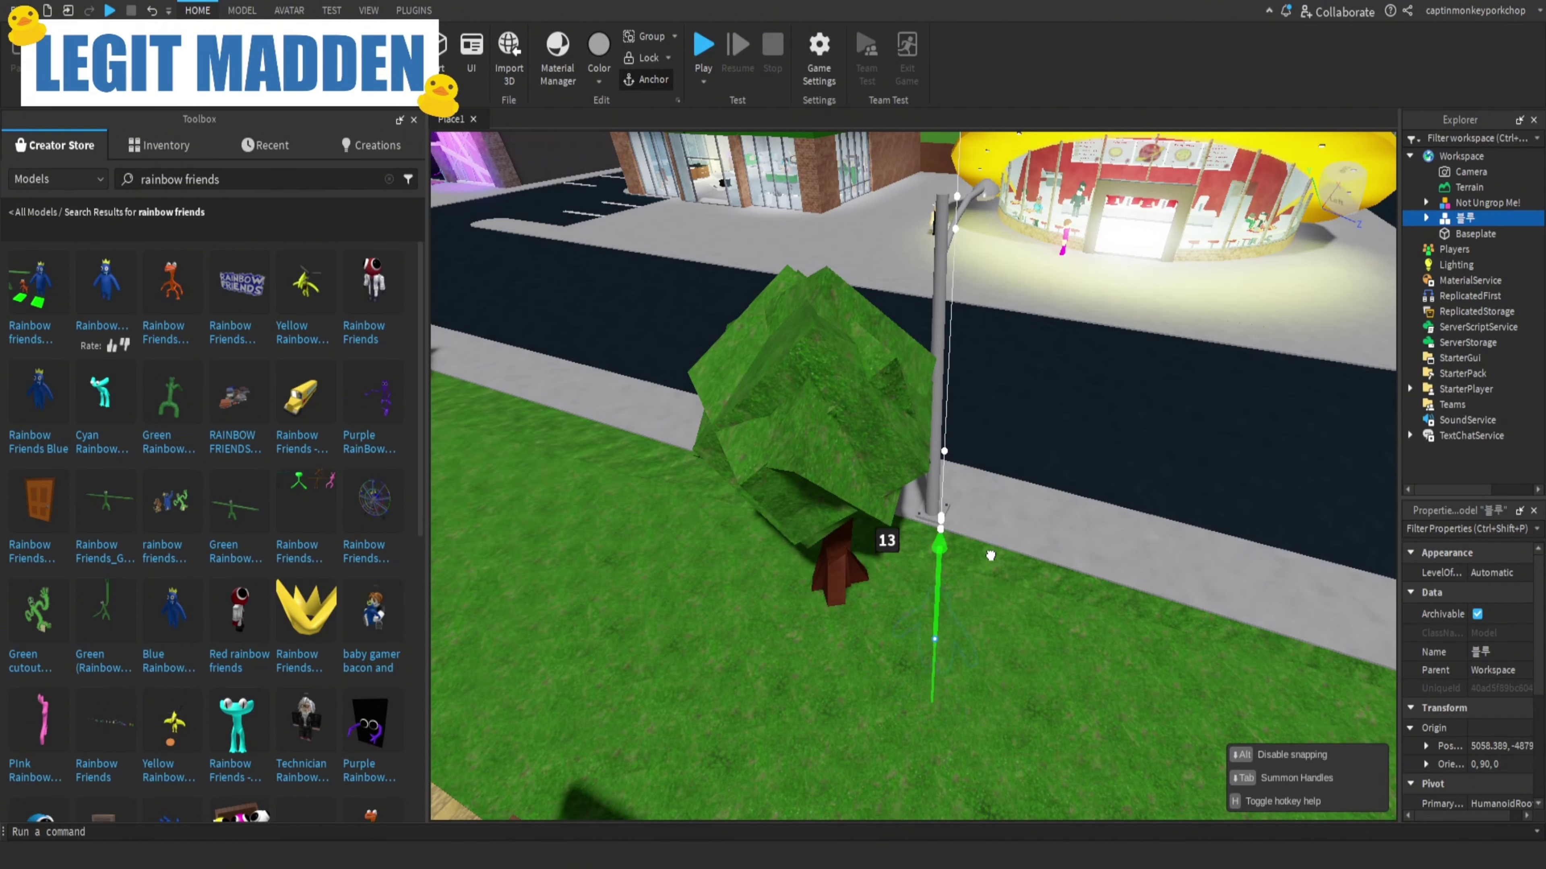
drag(1013, 359, 1012, 324)
key(d)
right_drag(991, 360, 991, 360)
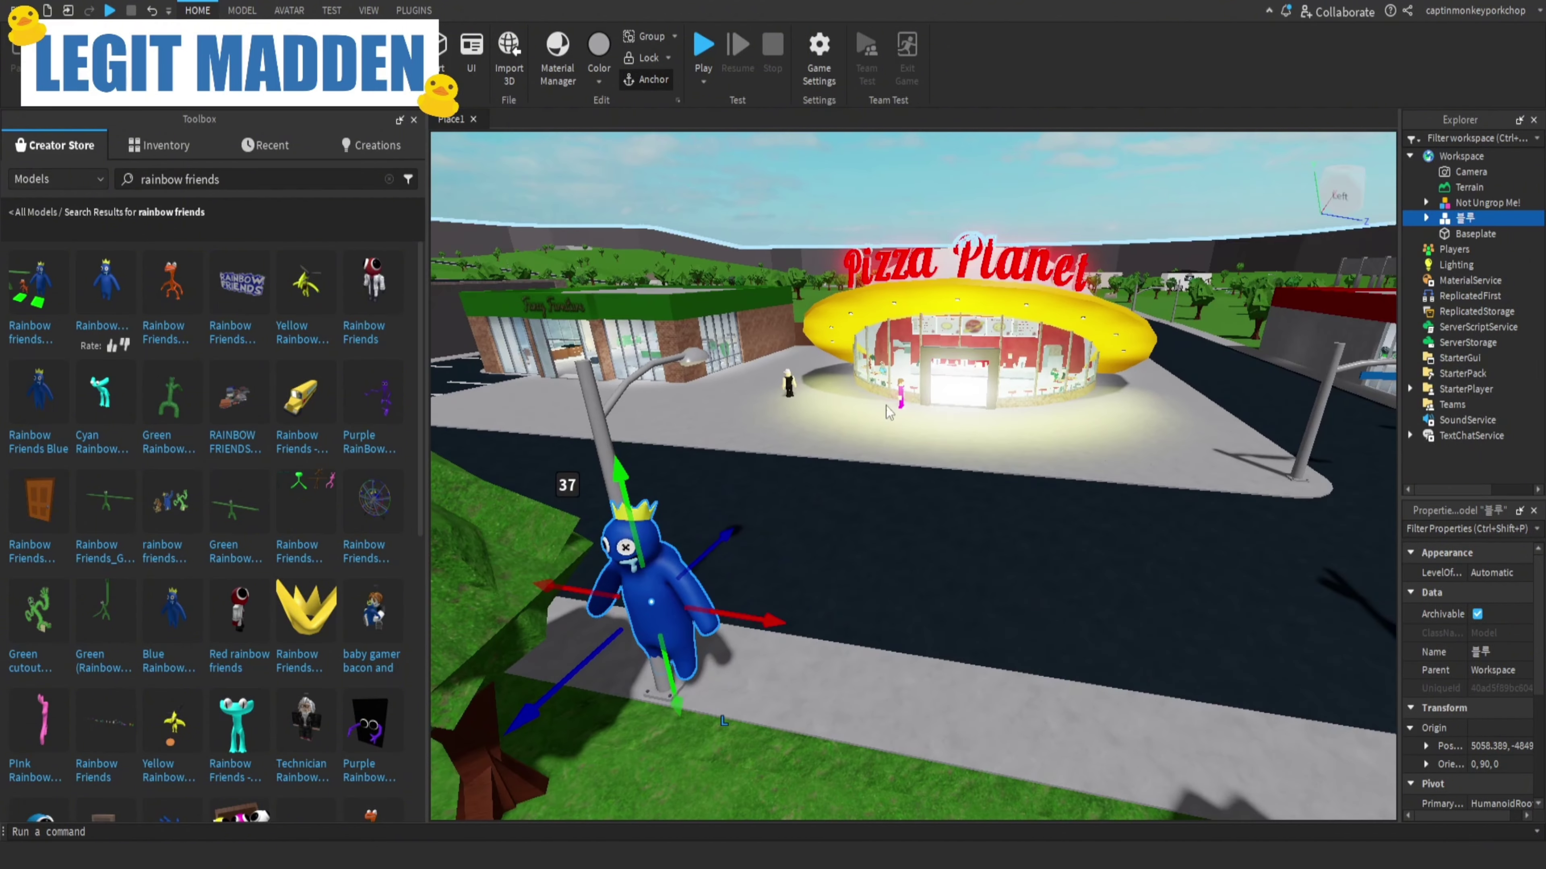
Move the blue character from the lamp post onto the road in front of Pizza Planet.
right_drag(718, 534, 743, 477)
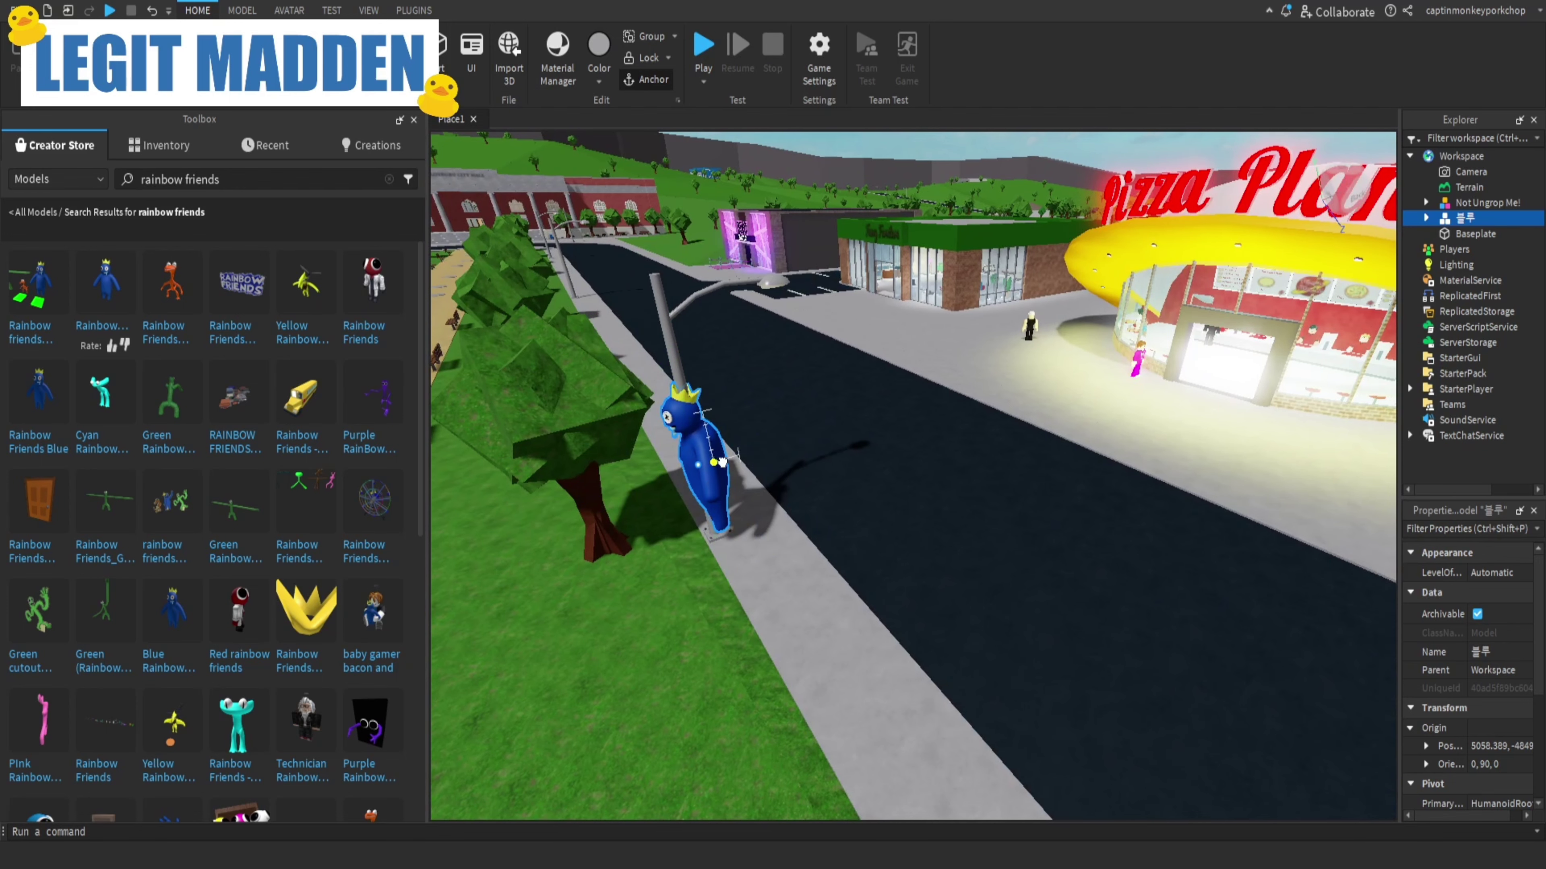
drag(720, 462, 998, 532)
right_drag(755, 512, 876, 503)
scroll(816, 533, up, 5)
scroll(817, 535, down, 5)
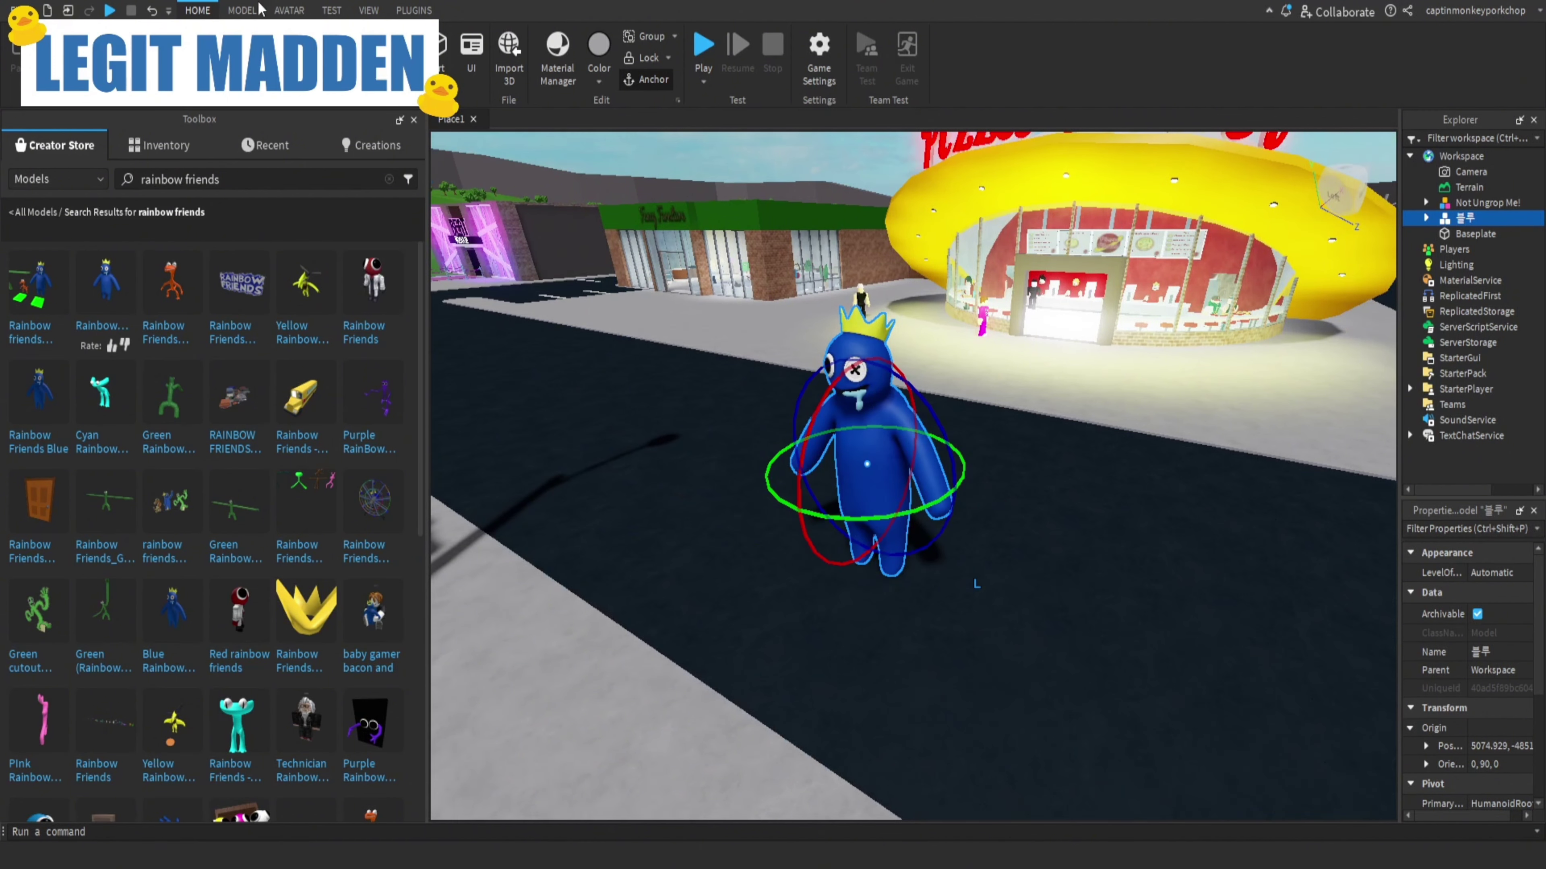
Scale up the blue character on the road and raise it so its feet rest on the surface.
drag(850, 258, 881, 162)
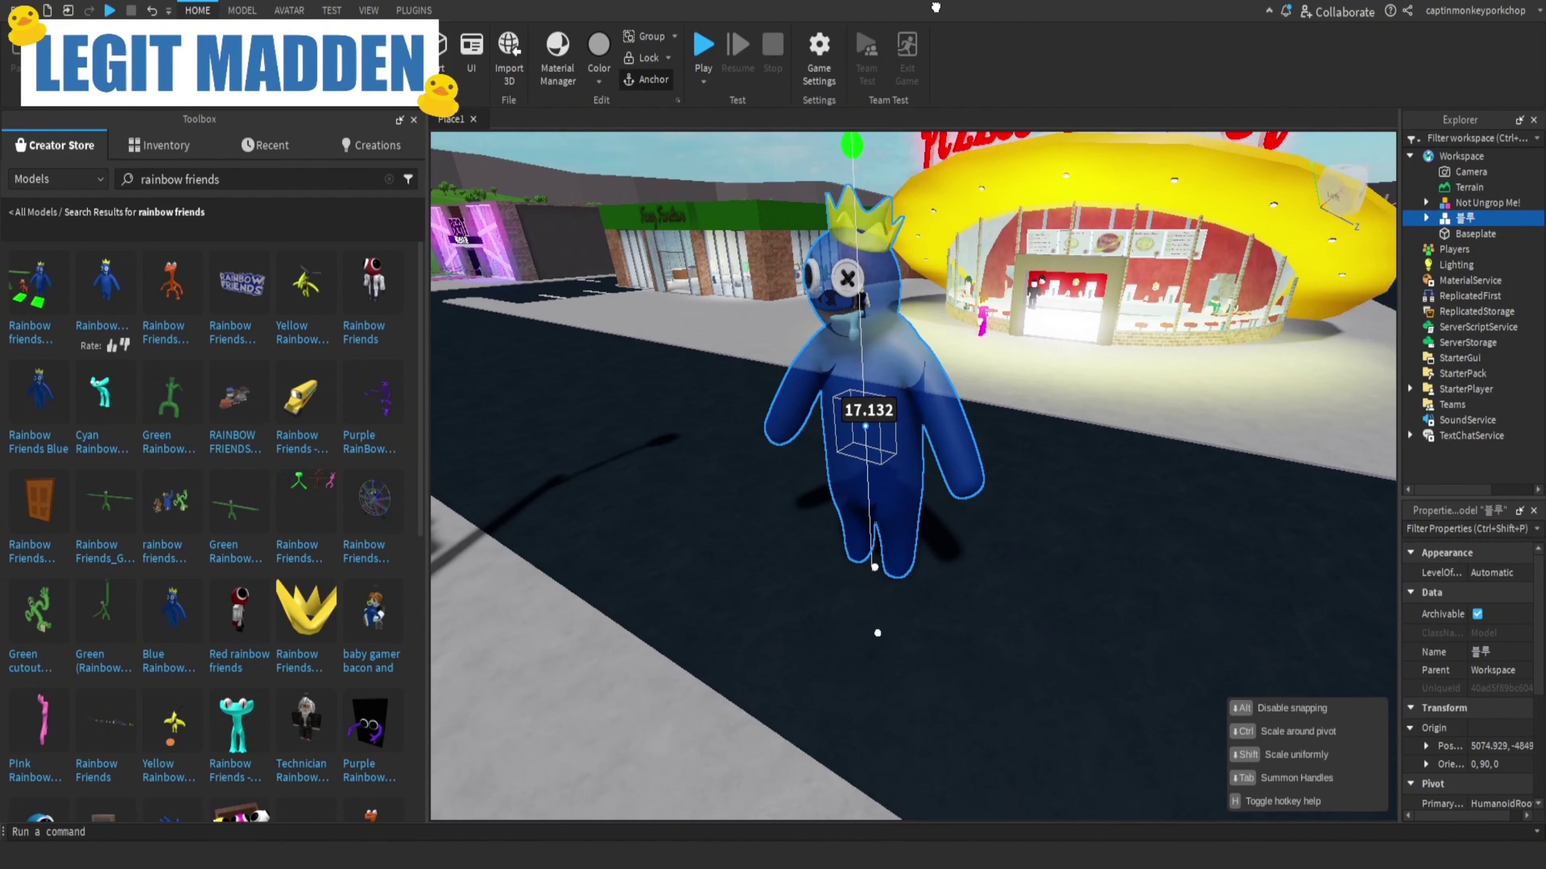
drag(936, 7, 936, 8)
scroll(925, 73, down, 1)
drag(844, 156, 880, 41)
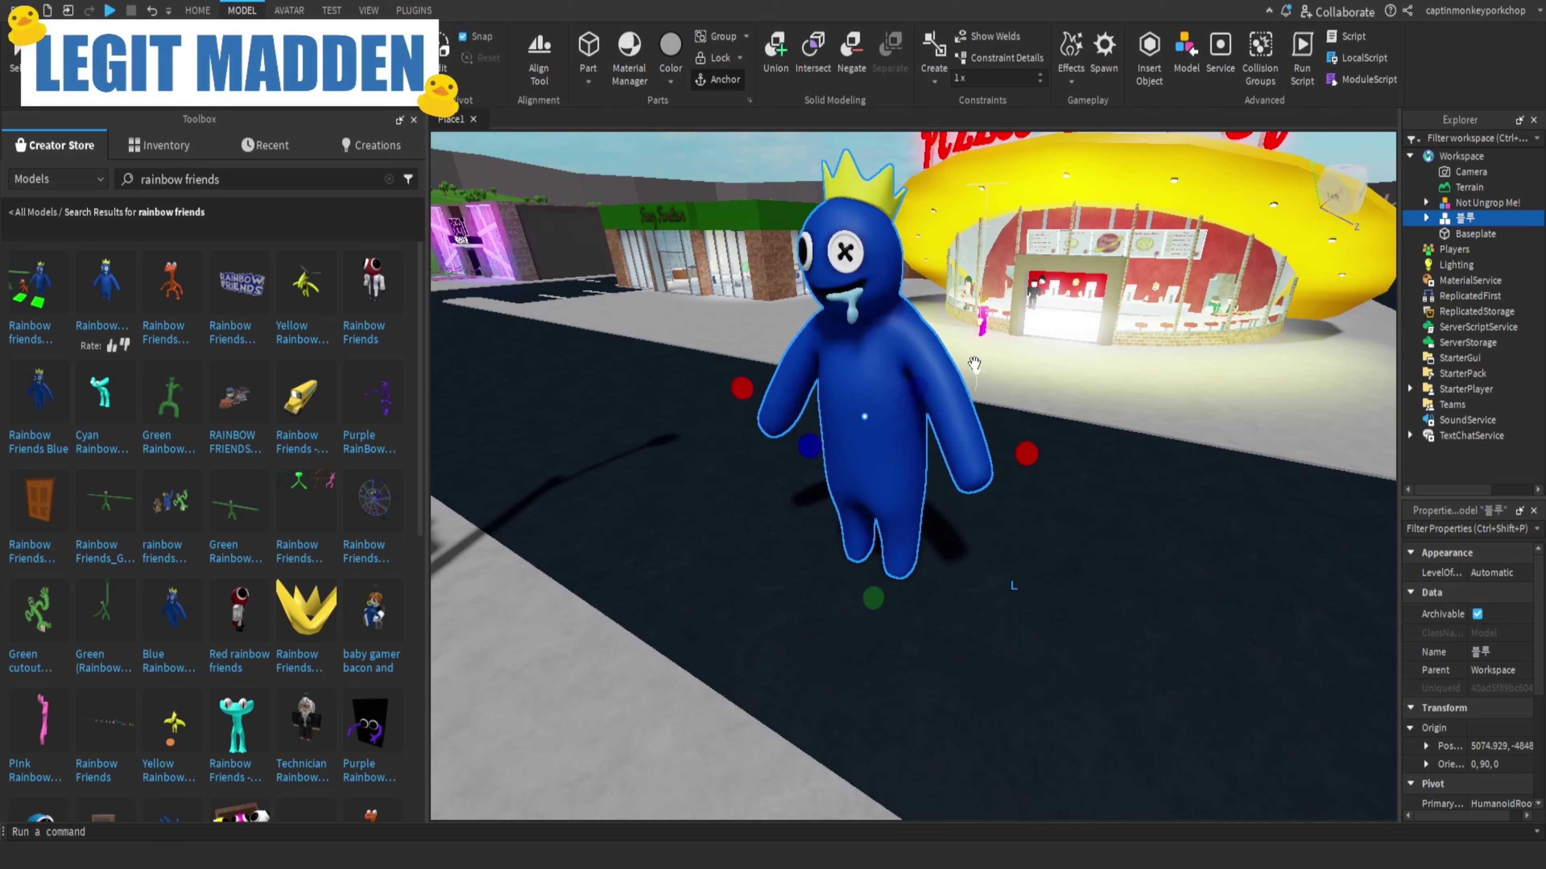
drag(1037, 454, 1077, 465)
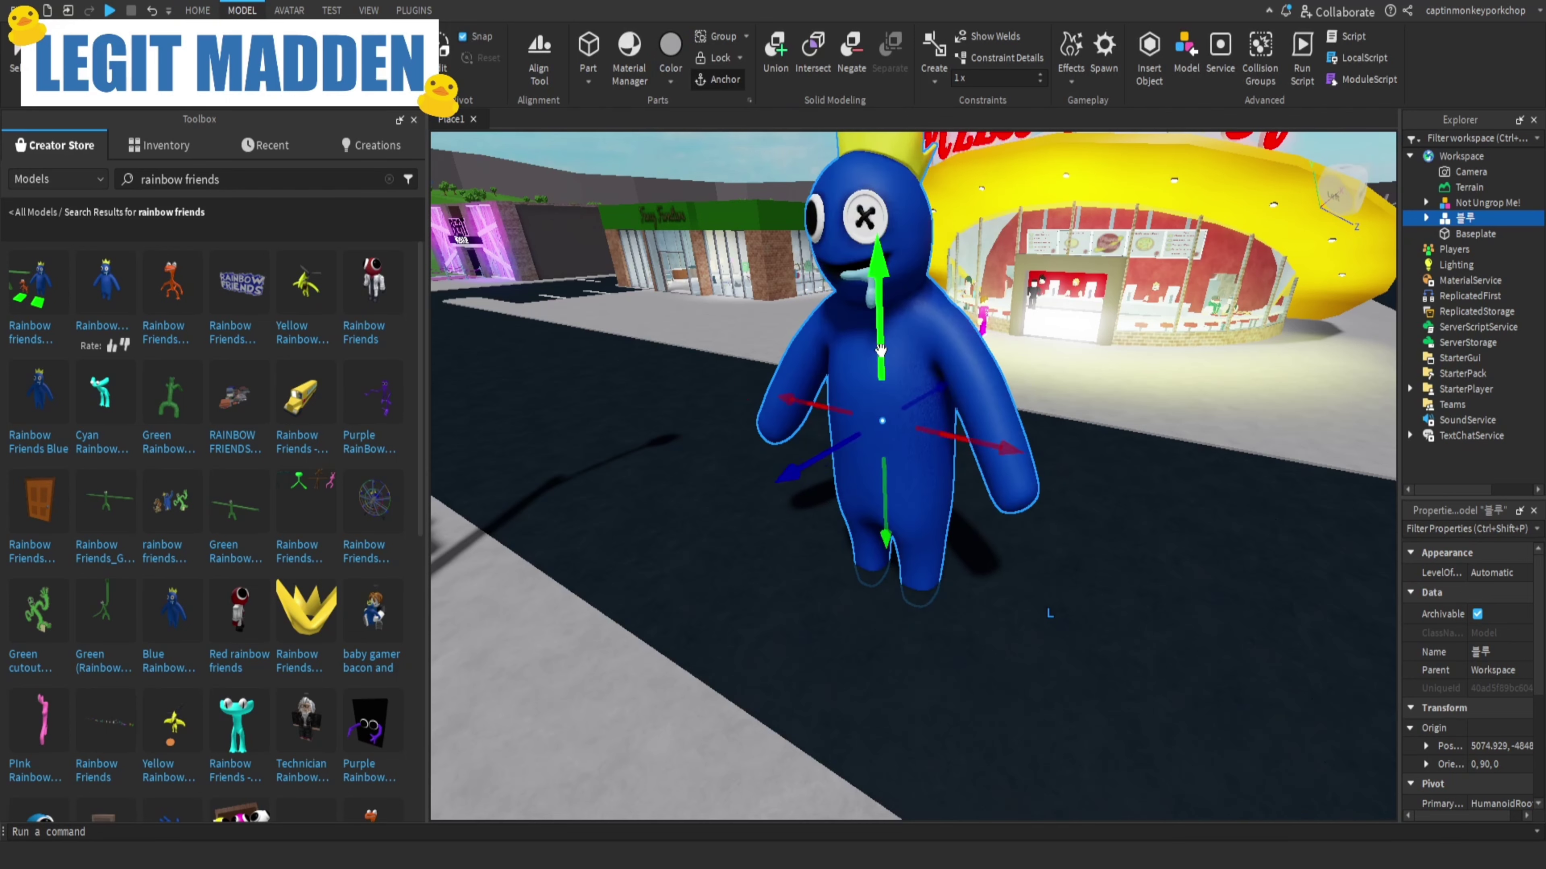
drag(881, 350, 881, 329)
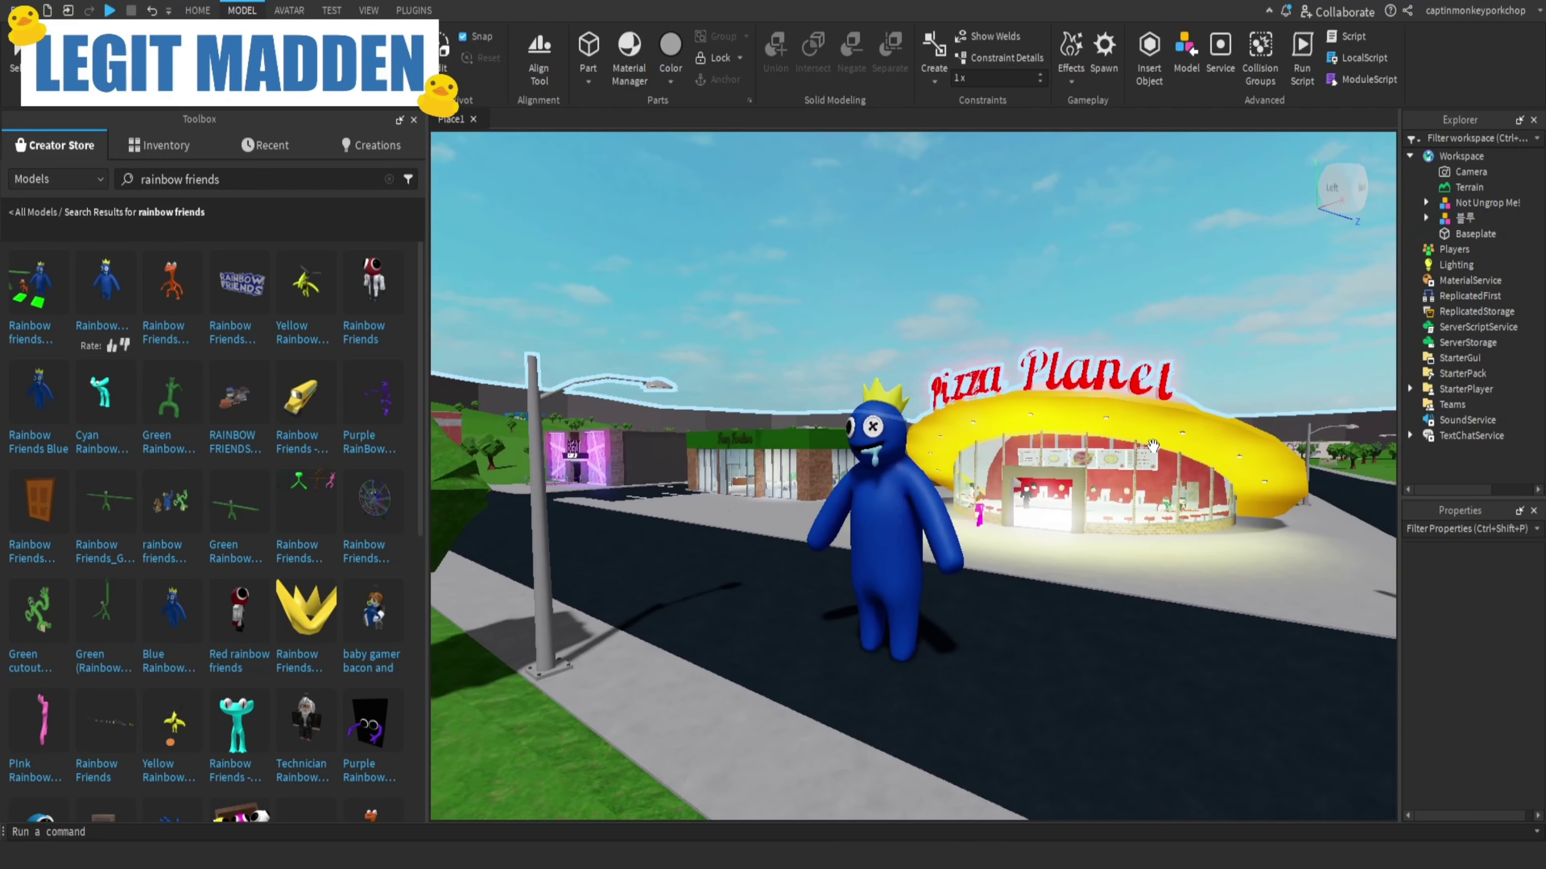
Insert the Green Rainbow Friends model from the search results and lower it about 260 studs toward the town.
right_drag(1152, 448, 1152, 446)
key(s)
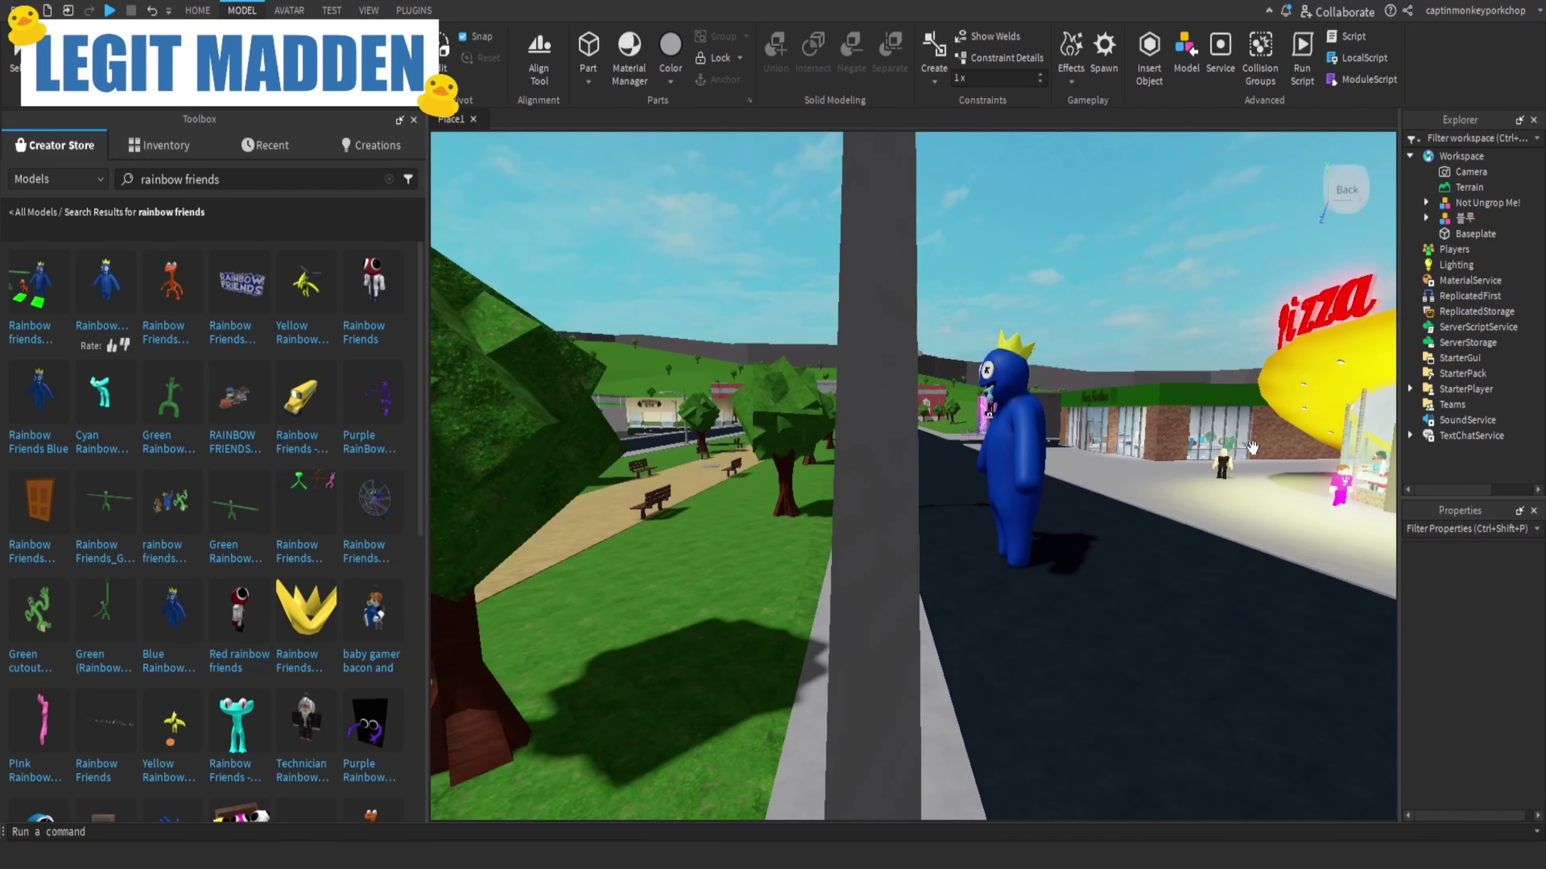
key(d)
right_drag(754, 413, 755, 413)
click(159, 407)
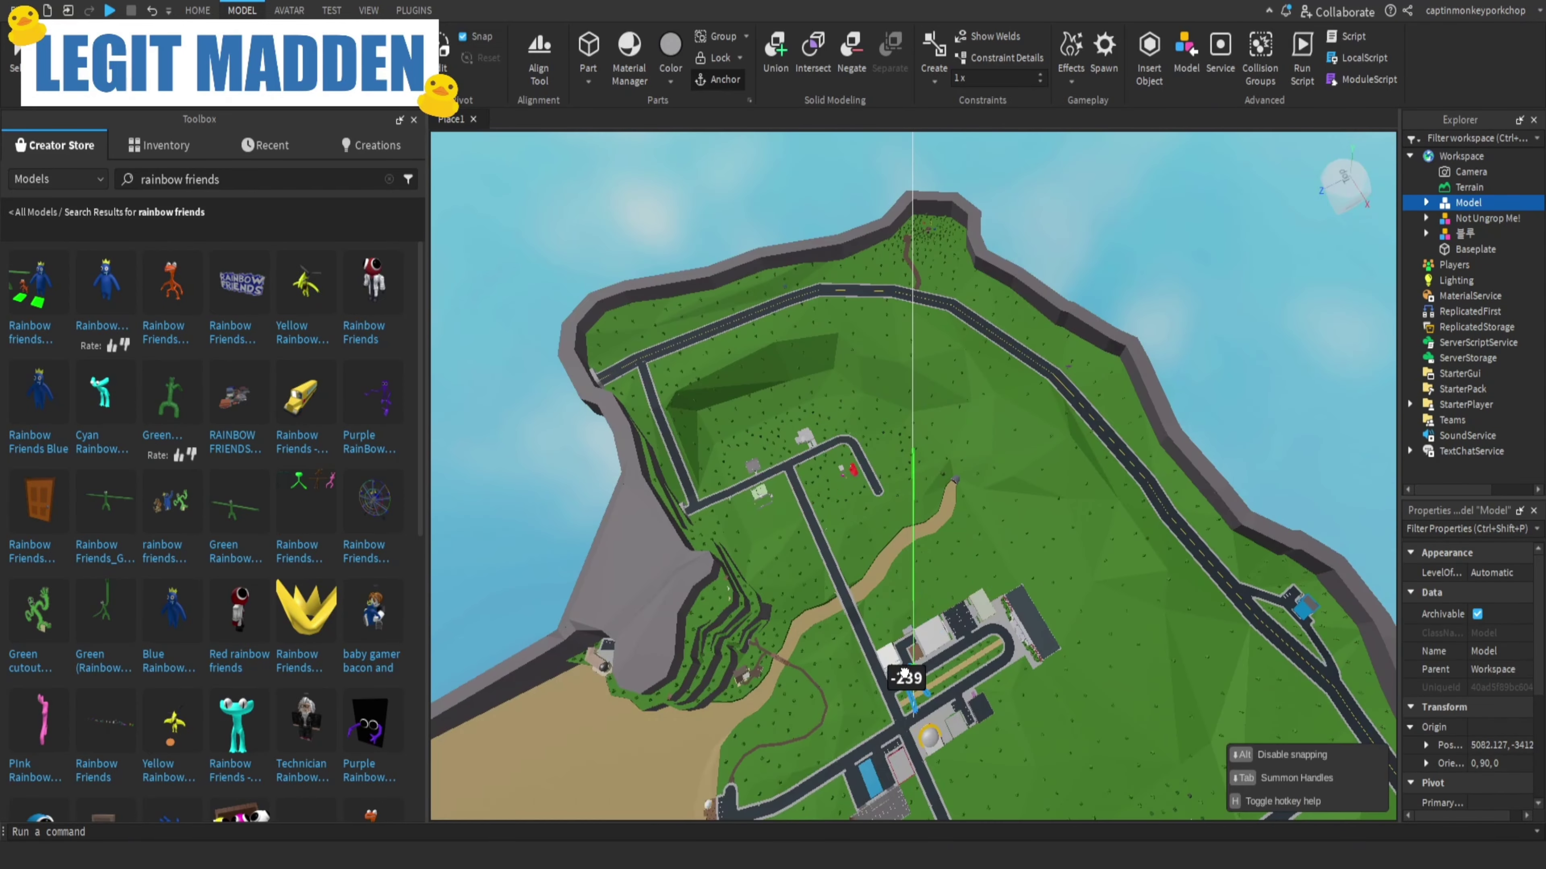
drag(905, 676, 904, 660)
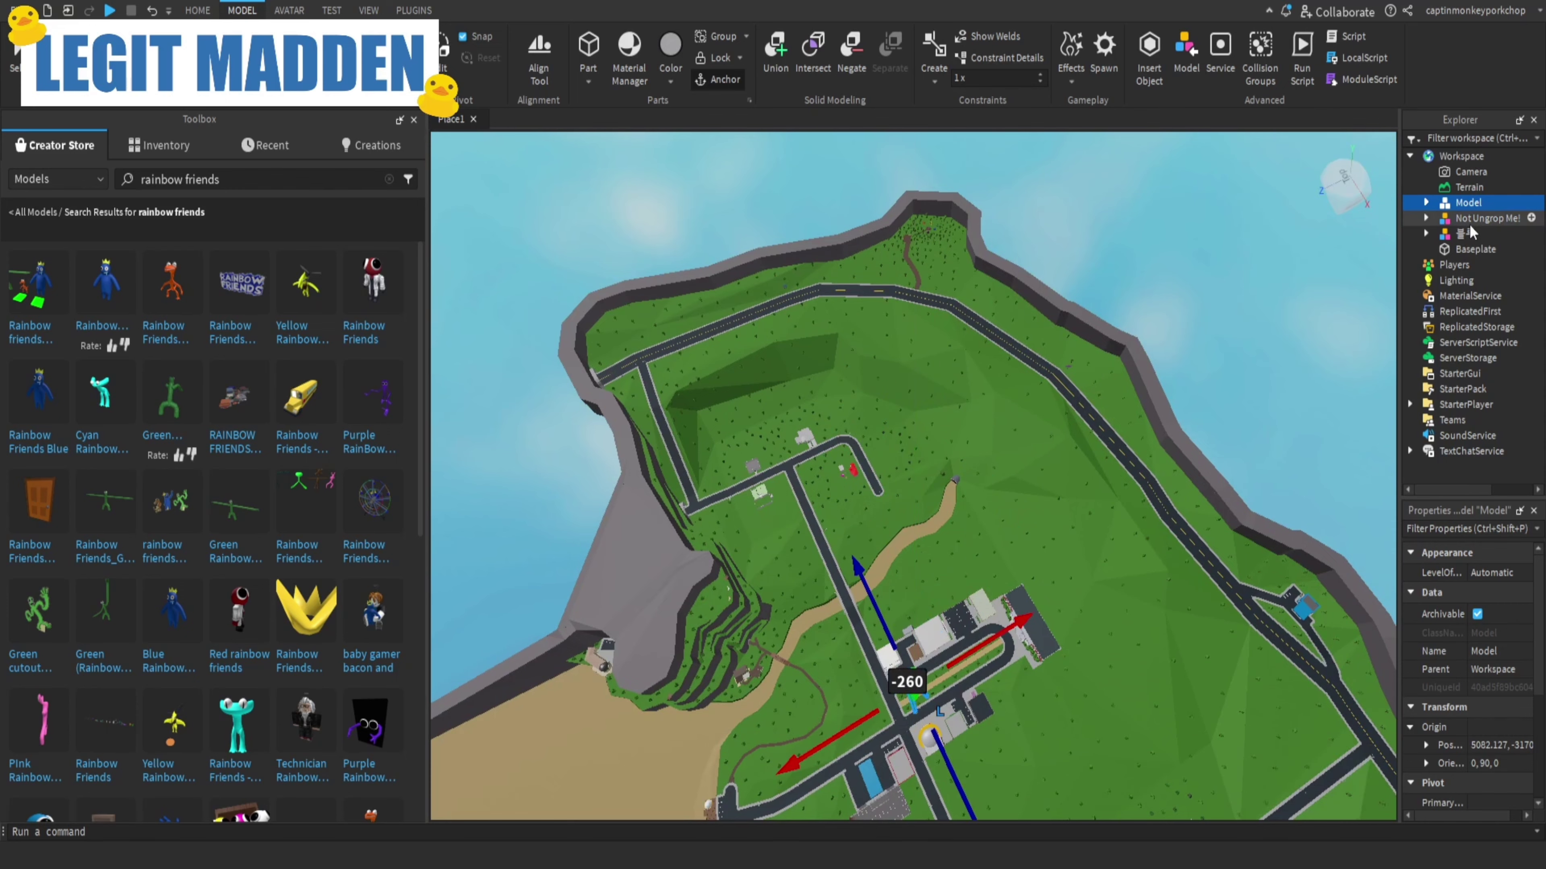
Lower the green character from the sky until it hangs just above the street near the blue character at Pizza Planet.
key(f)
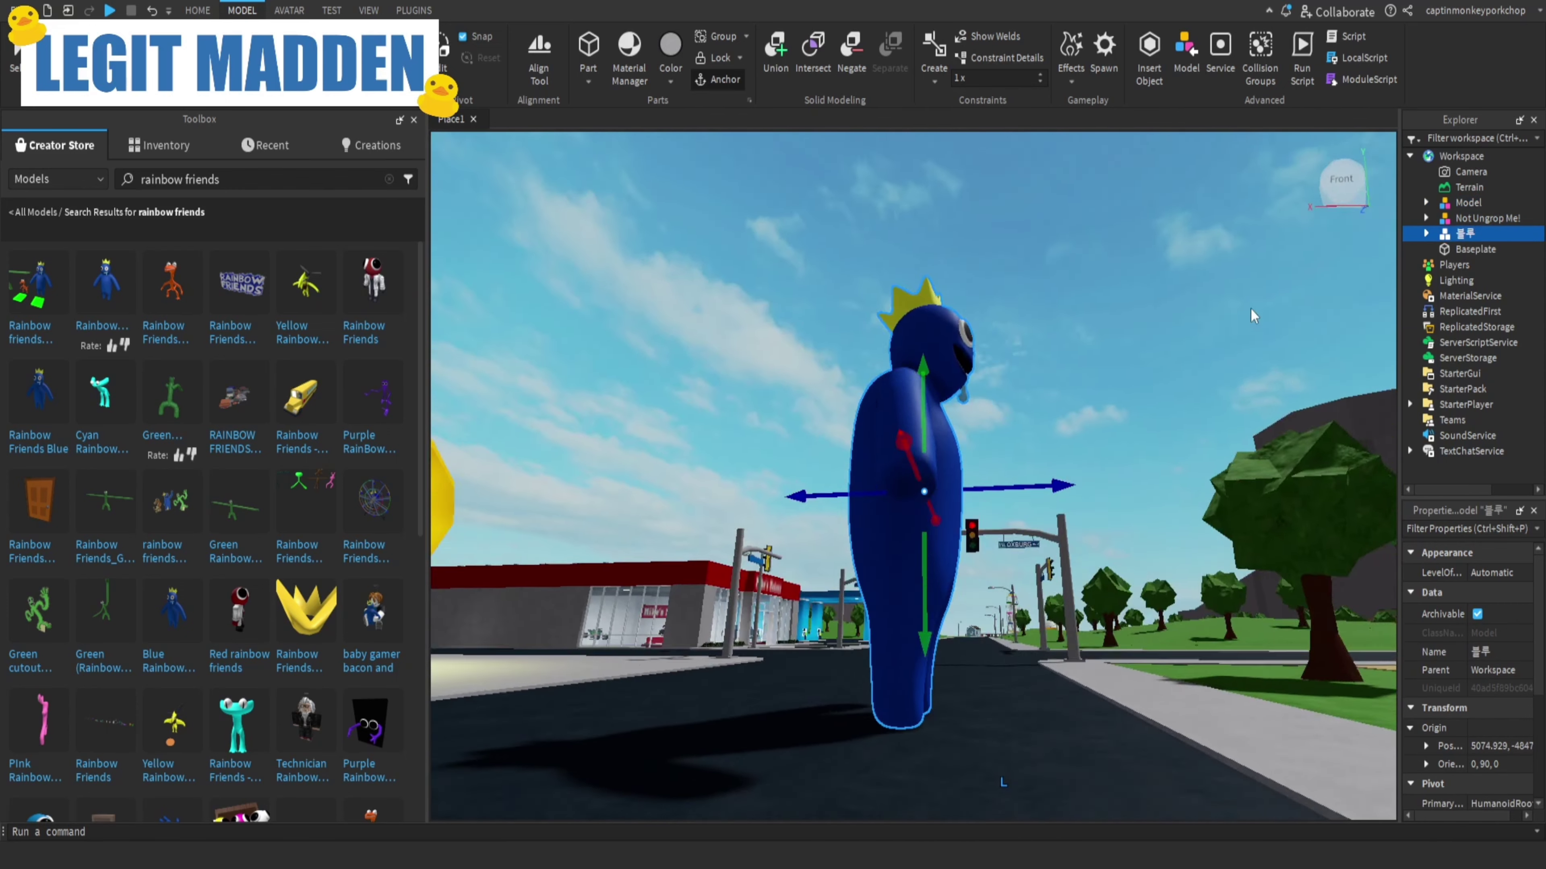
right_drag(1250, 308, 1251, 308)
click(1451, 204)
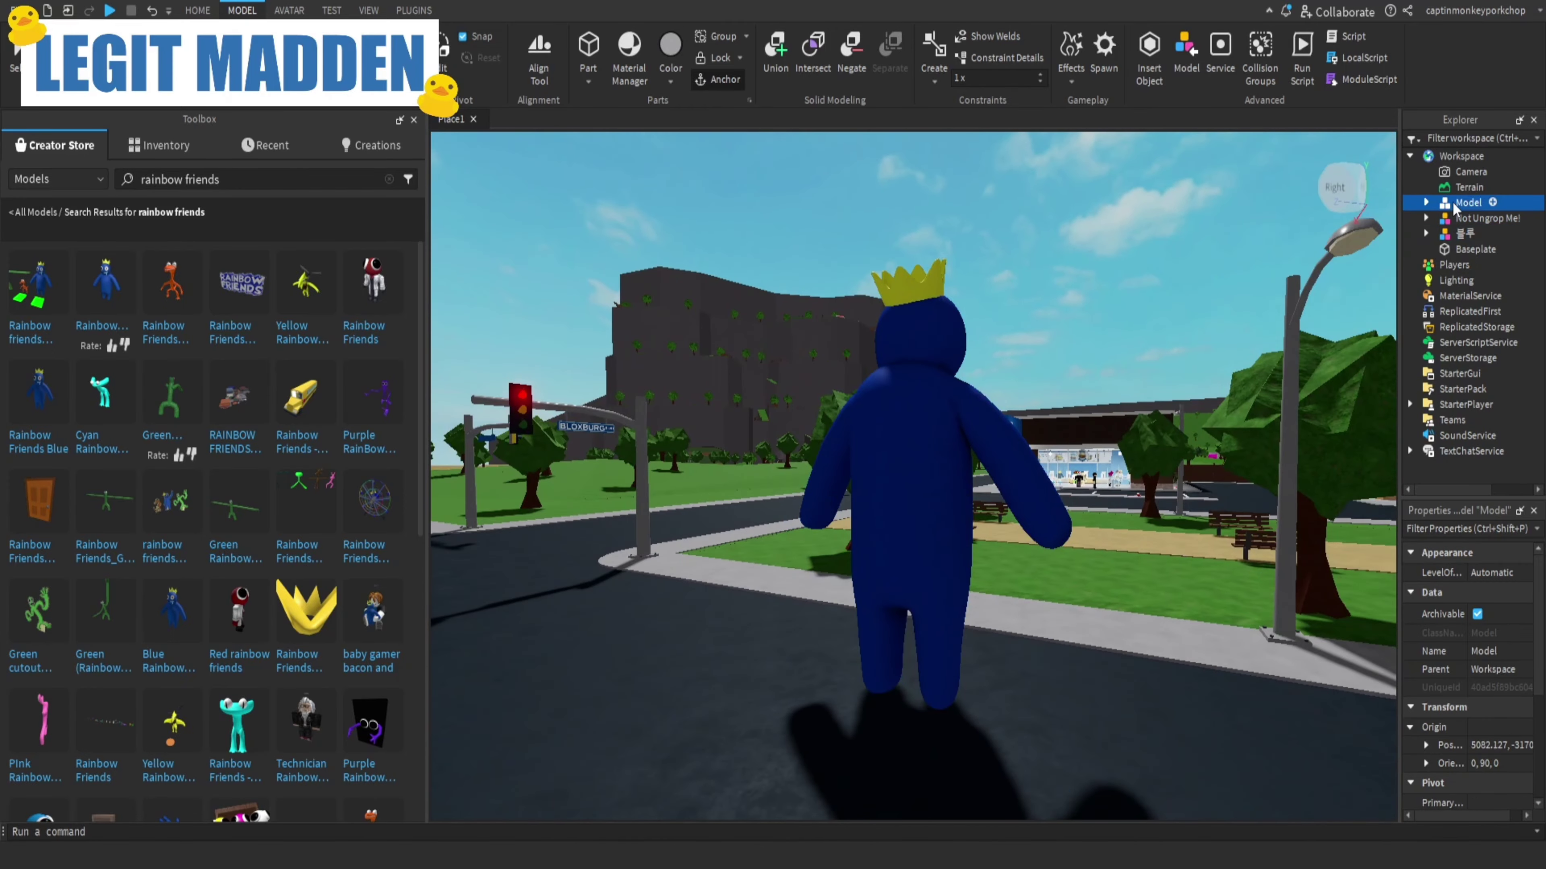
click(974, 390)
right_drag(1102, 347, 1122, 345)
click(1520, 204)
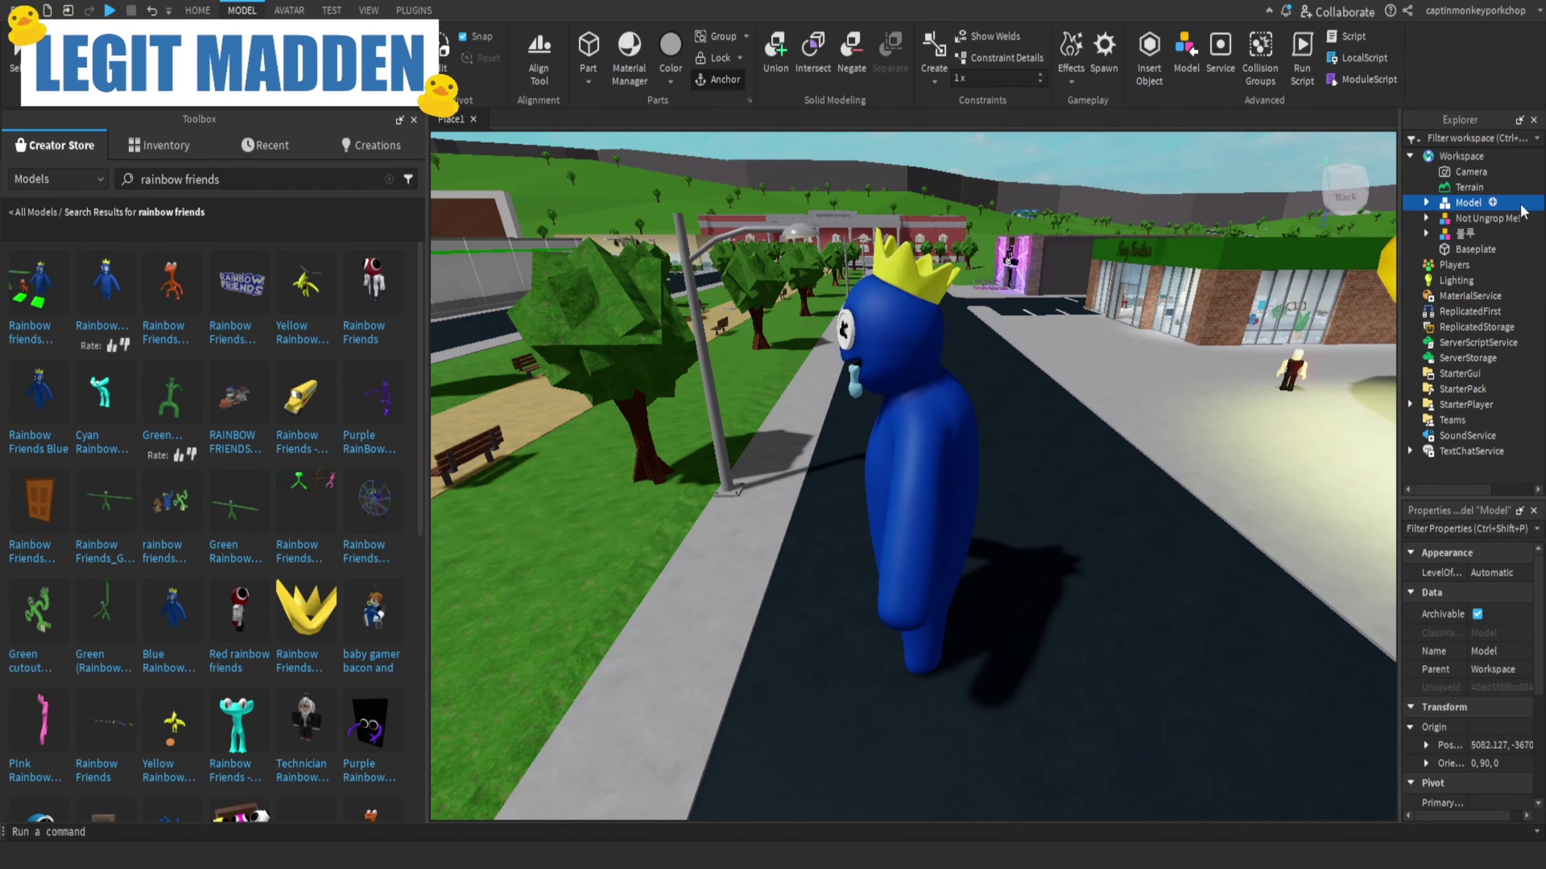
key(f)
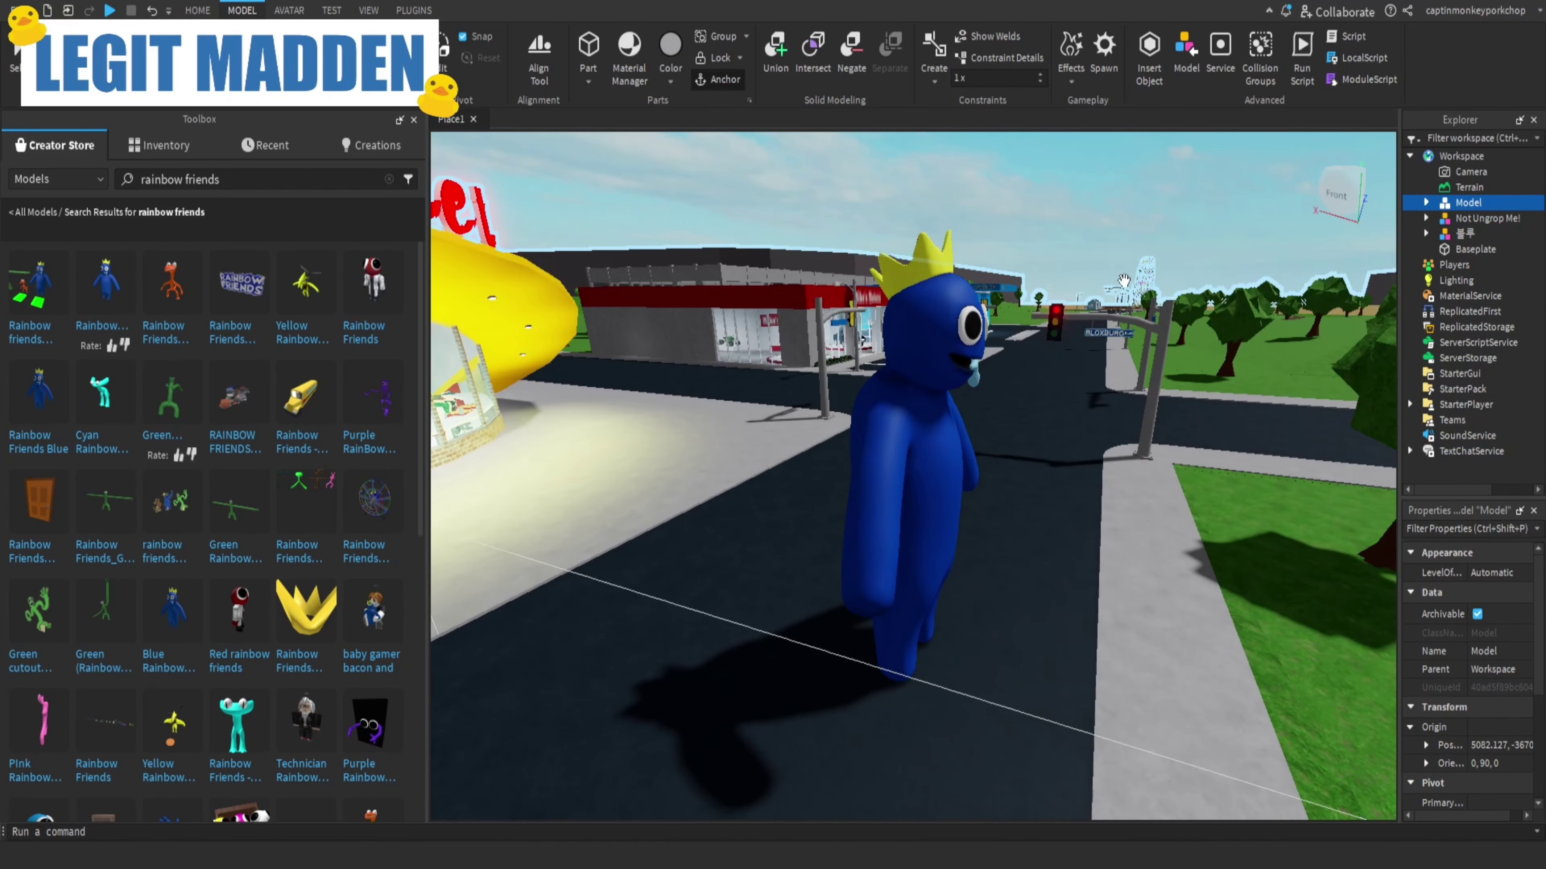
right_drag(1124, 280, 1271, 238)
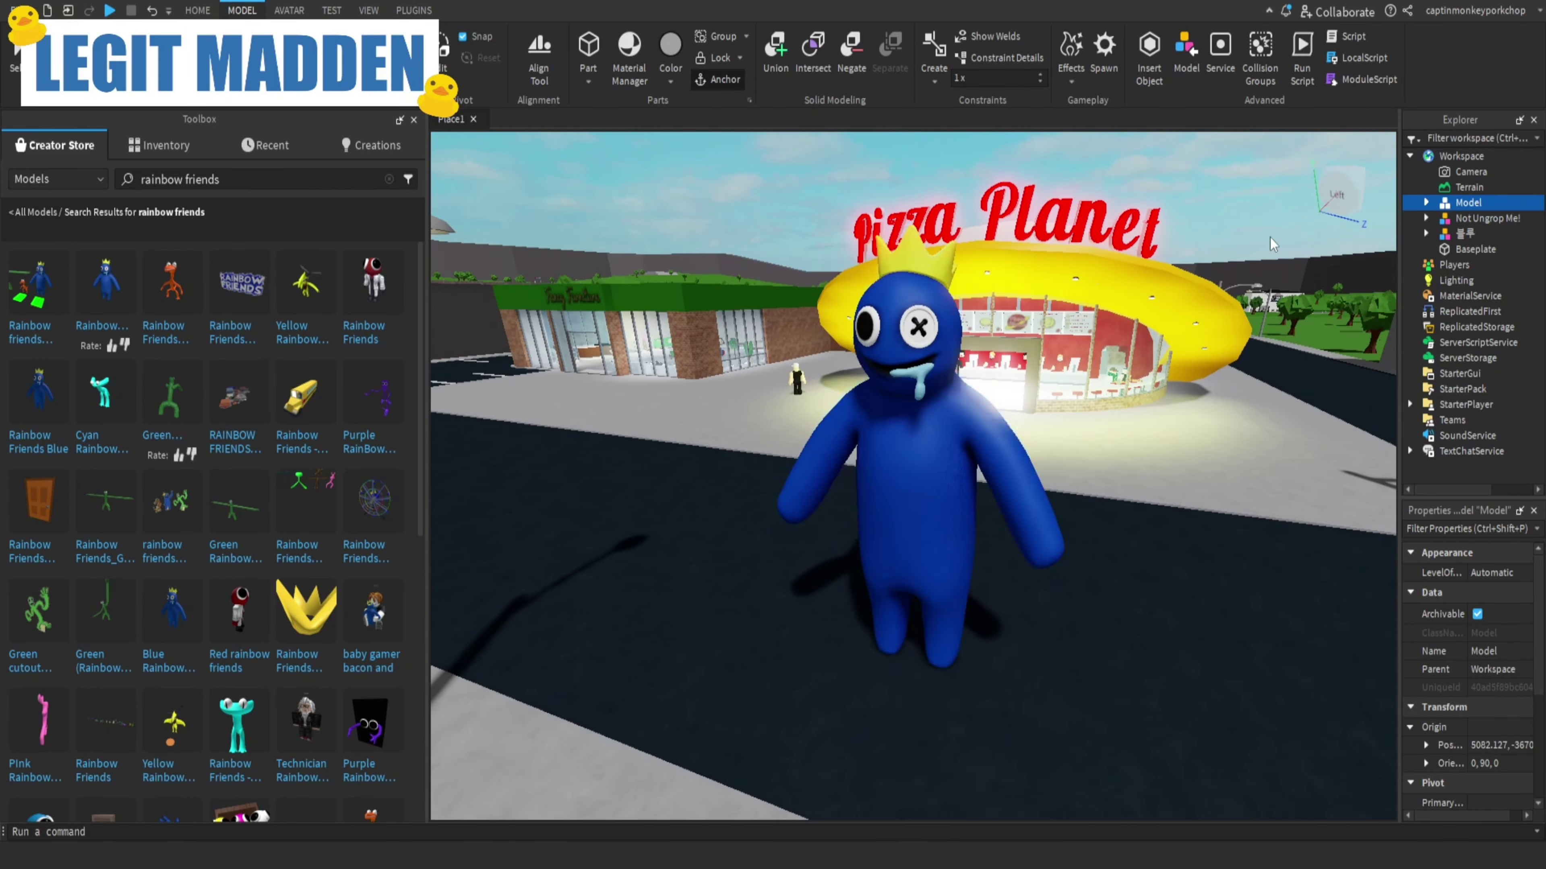
scroll(1271, 238, down, 10)
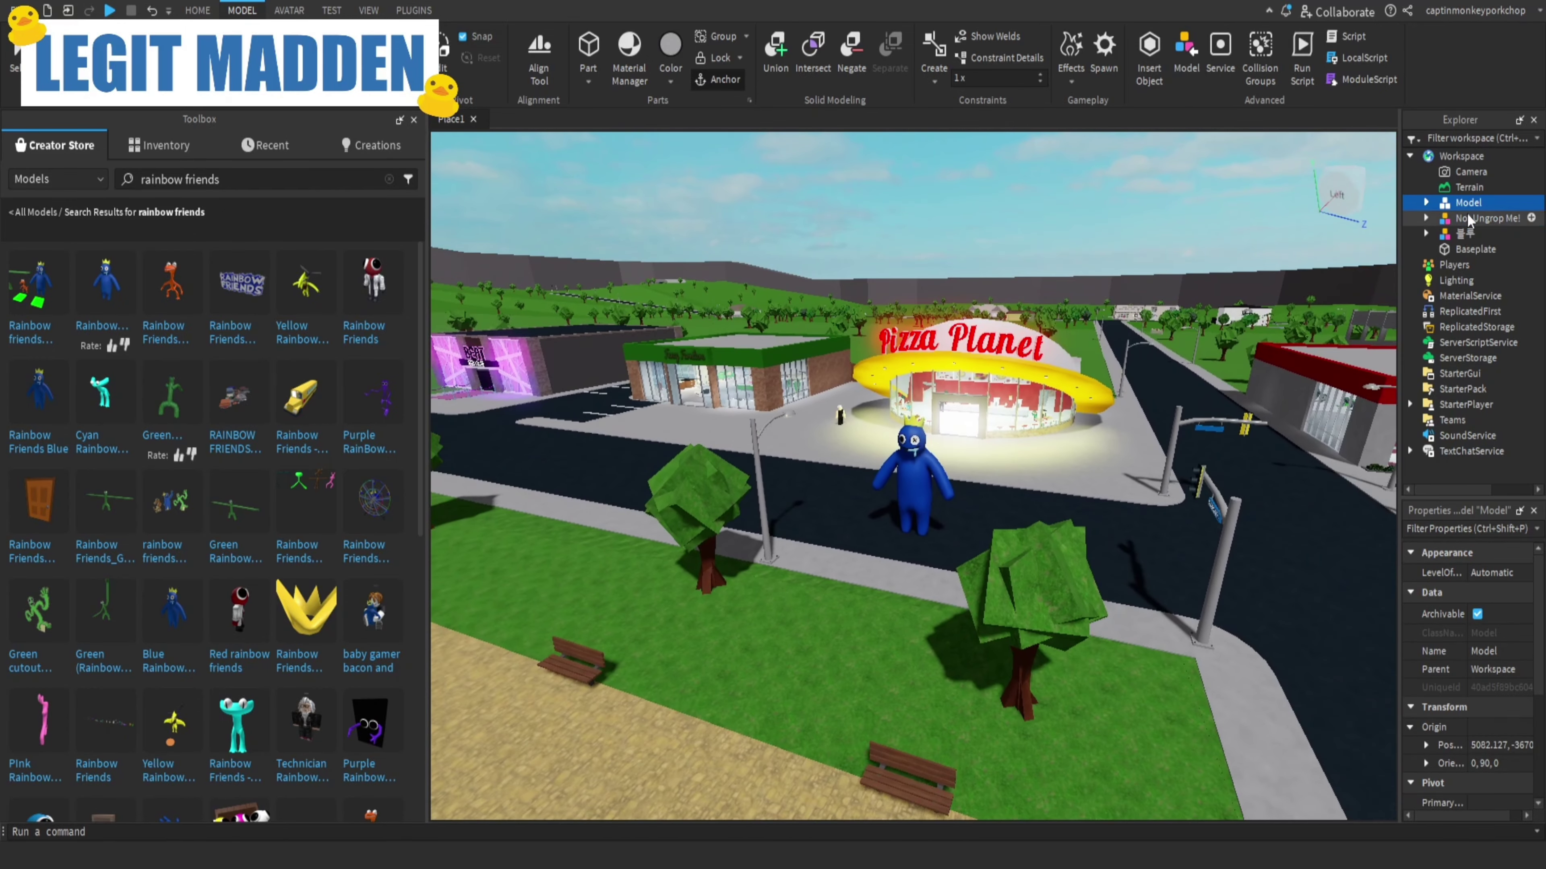
key(f)
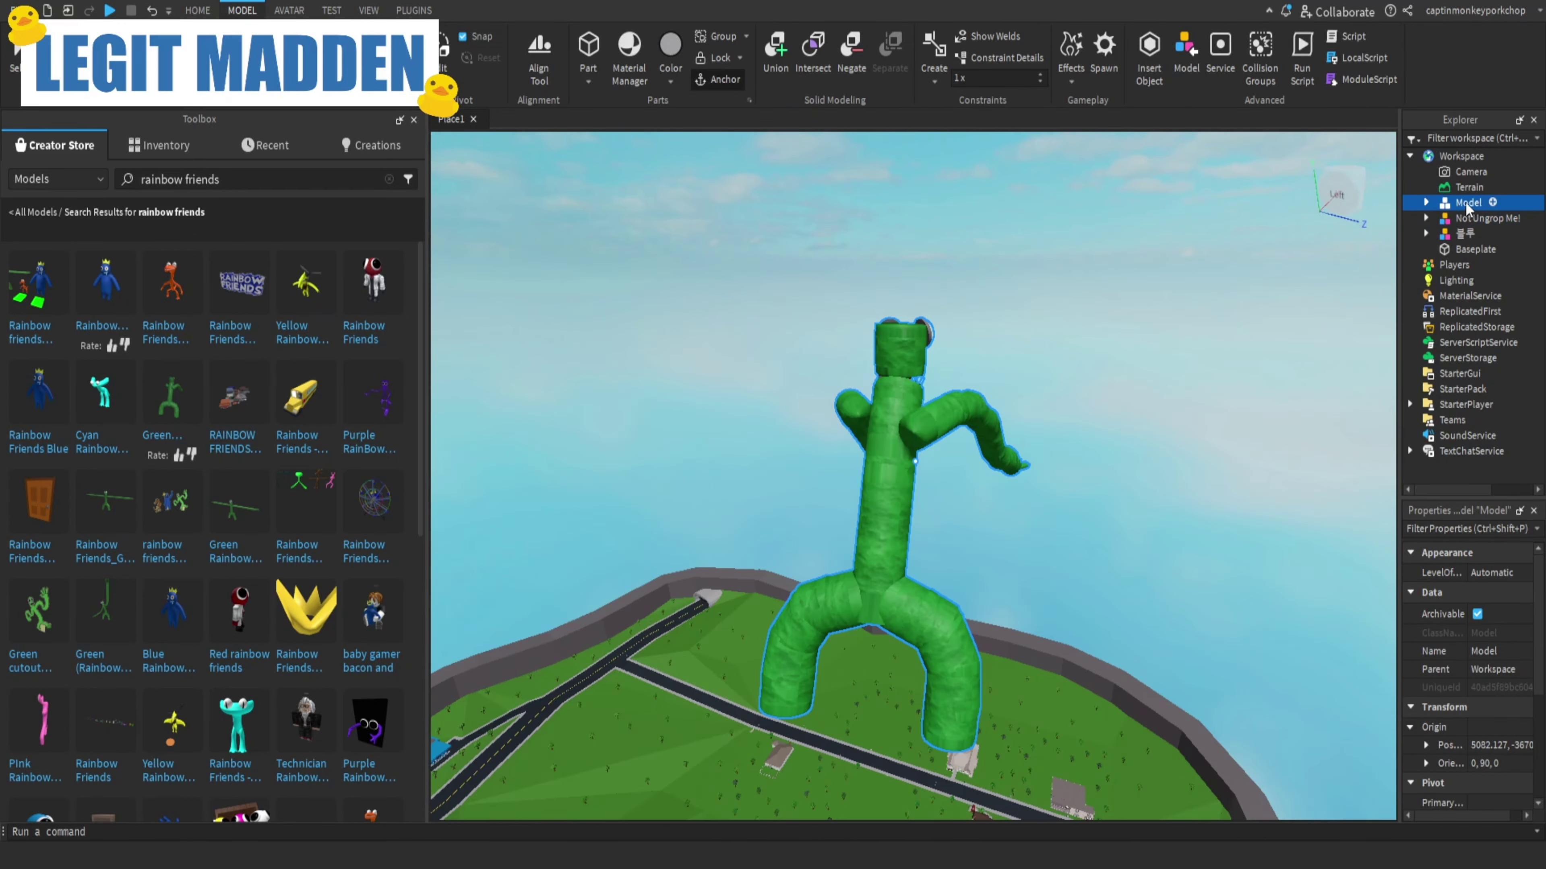
right_drag(1358, 244, 905, 360)
drag(918, 393, 893, 661)
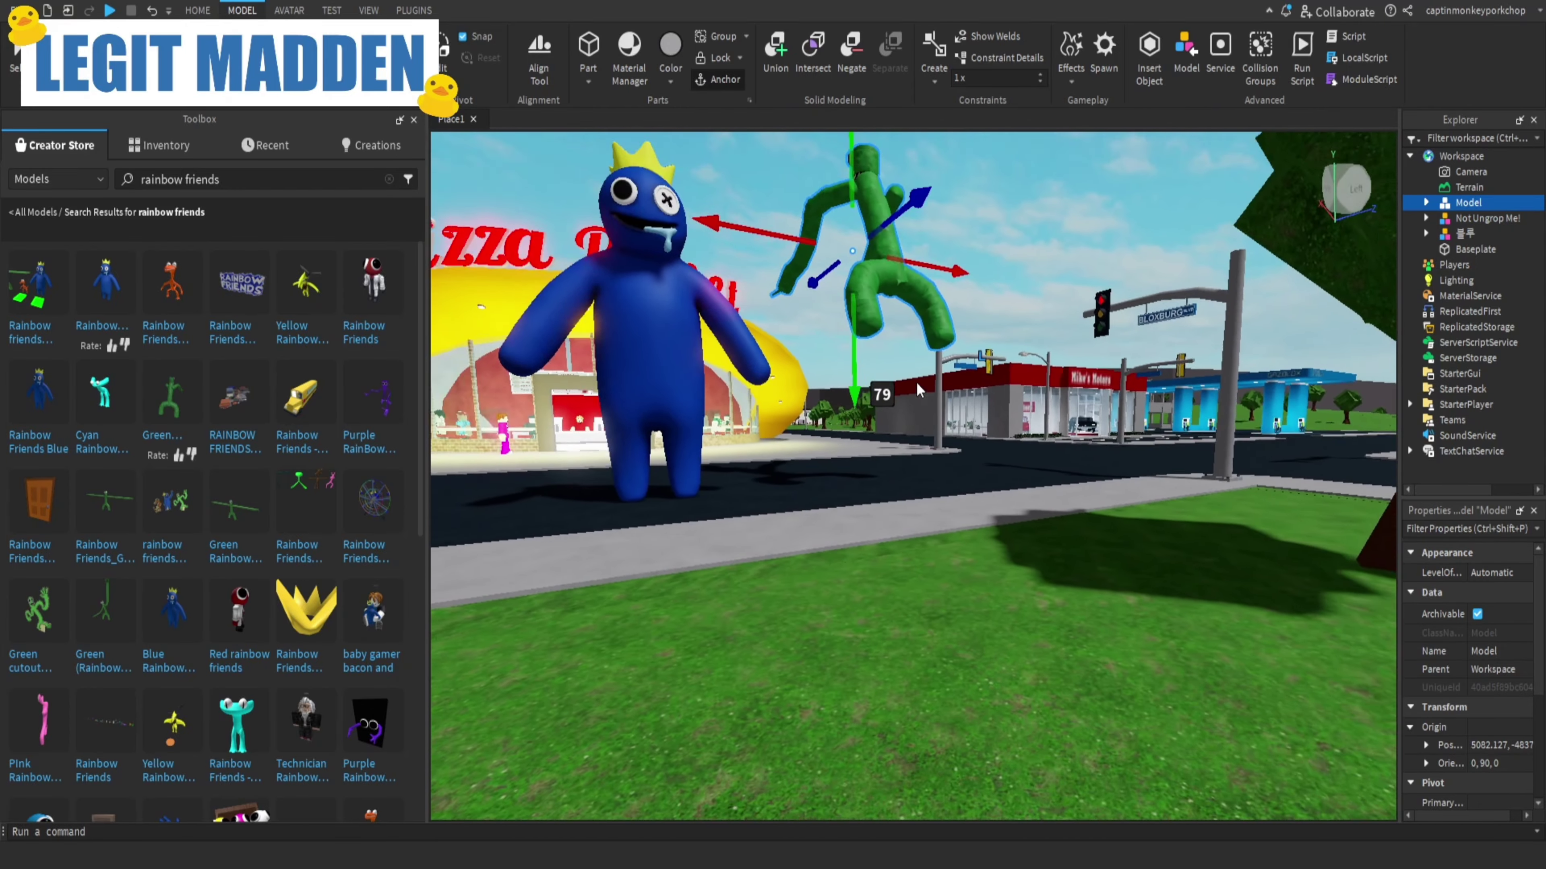
Move the green character about 27 studs off the road toward the front of Pizza Planet.
right_drag(917, 384, 916, 360)
drag(912, 269, 836, 341)
key(w)
right_drag(885, 392, 886, 421)
key(w)
key(s)
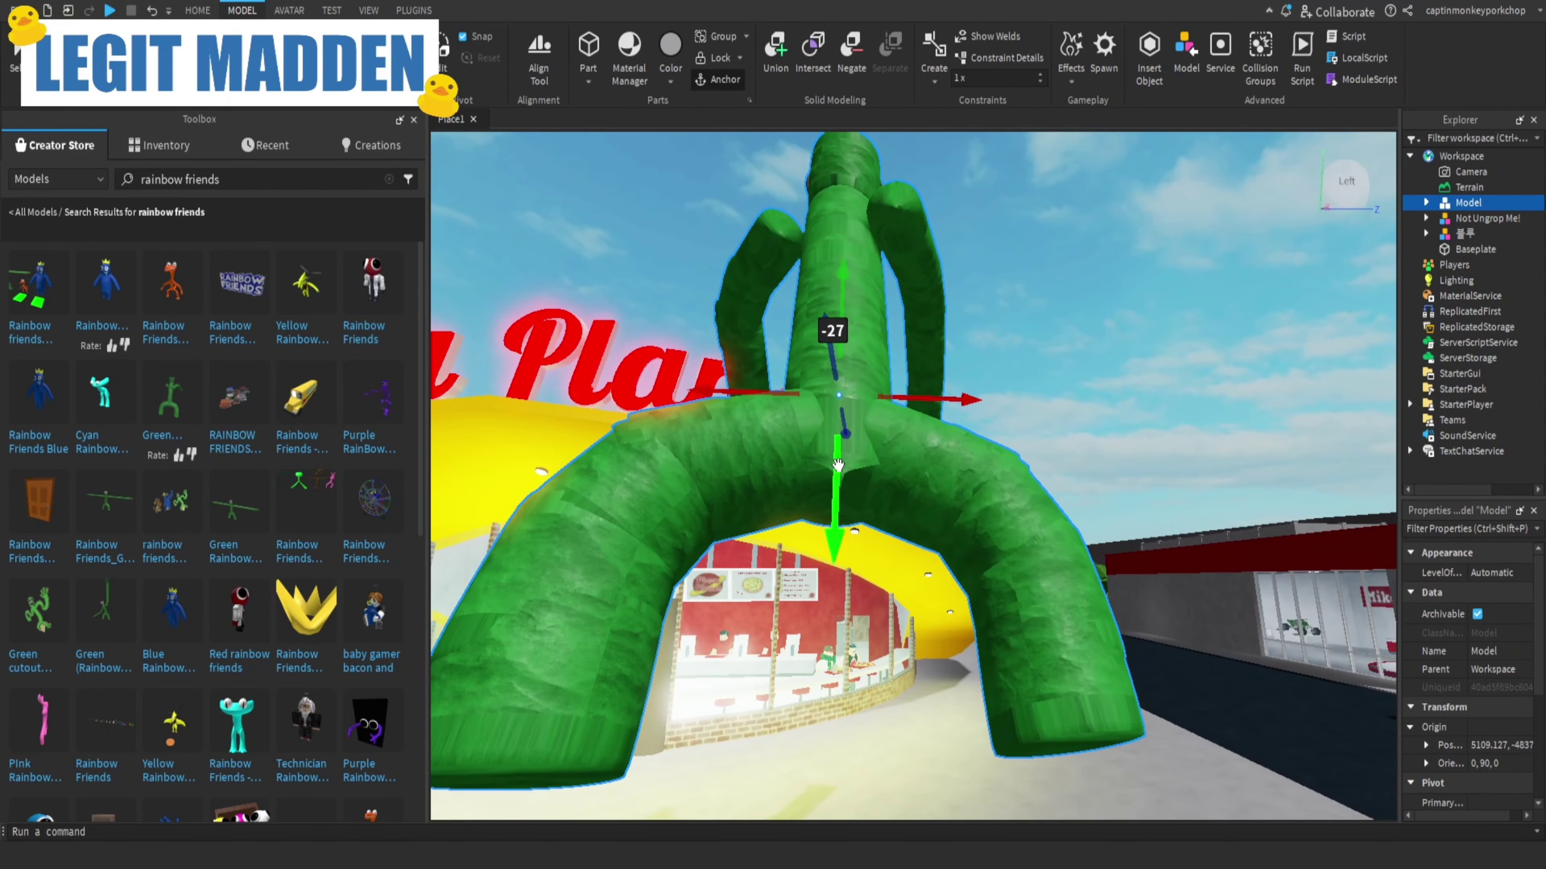
Lower the green character about 11 studs so its feet stand on the ground by the road edge.
drag(834, 543, 772, 841)
key(s)
key(w)
right_drag(806, 628, 807, 629)
key(s)
key(s)
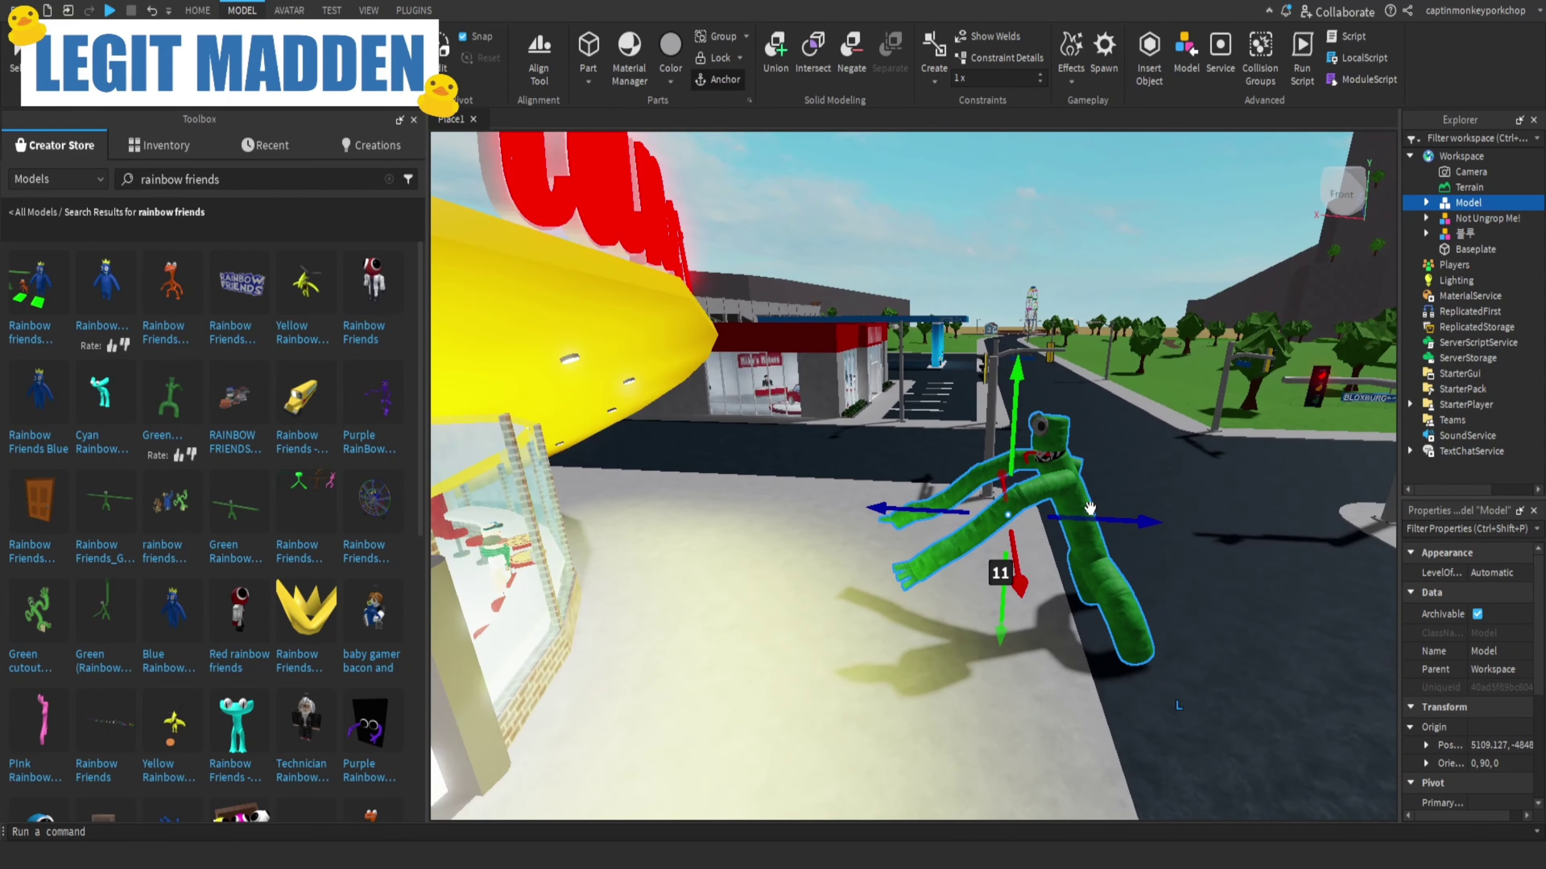
Move the green character closer to the Pizza Planet windows and rotate it 45 degrees about its vertical axis.
drag(1089, 507, 751, 590)
mouse_move(871, 570)
right_down()
mouse_move(911, 570)
mouse_move(872, 573)
right_up()
key(s)
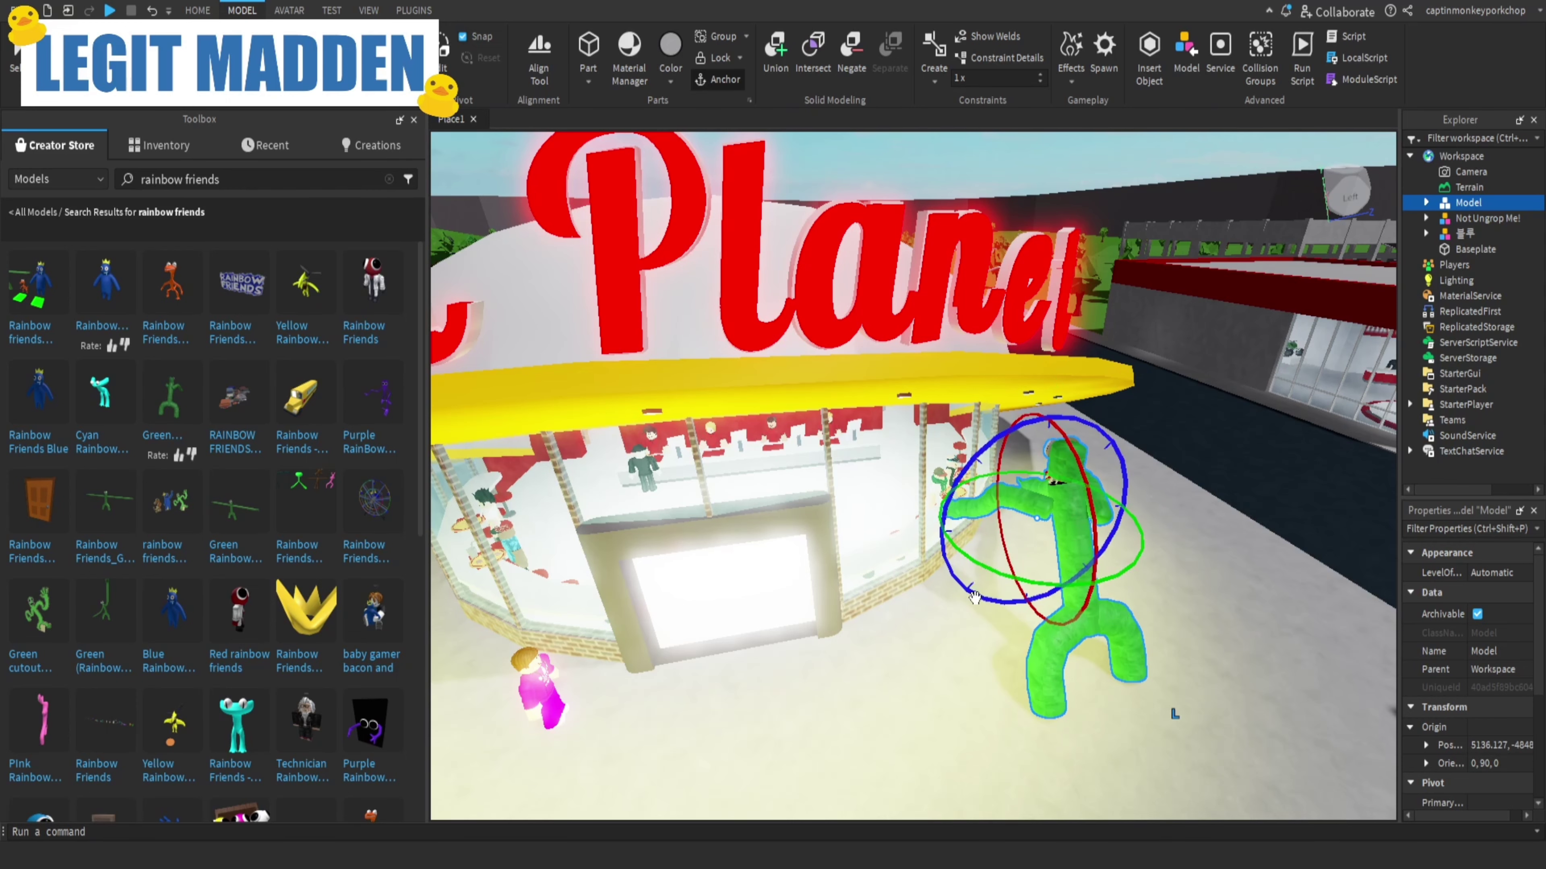
mouse_move(974, 597)
mouse_down()
mouse_move(952, 593)
mouse_move(984, 614)
mouse_move(952, 594)
mouse_move(968, 596)
mouse_up()
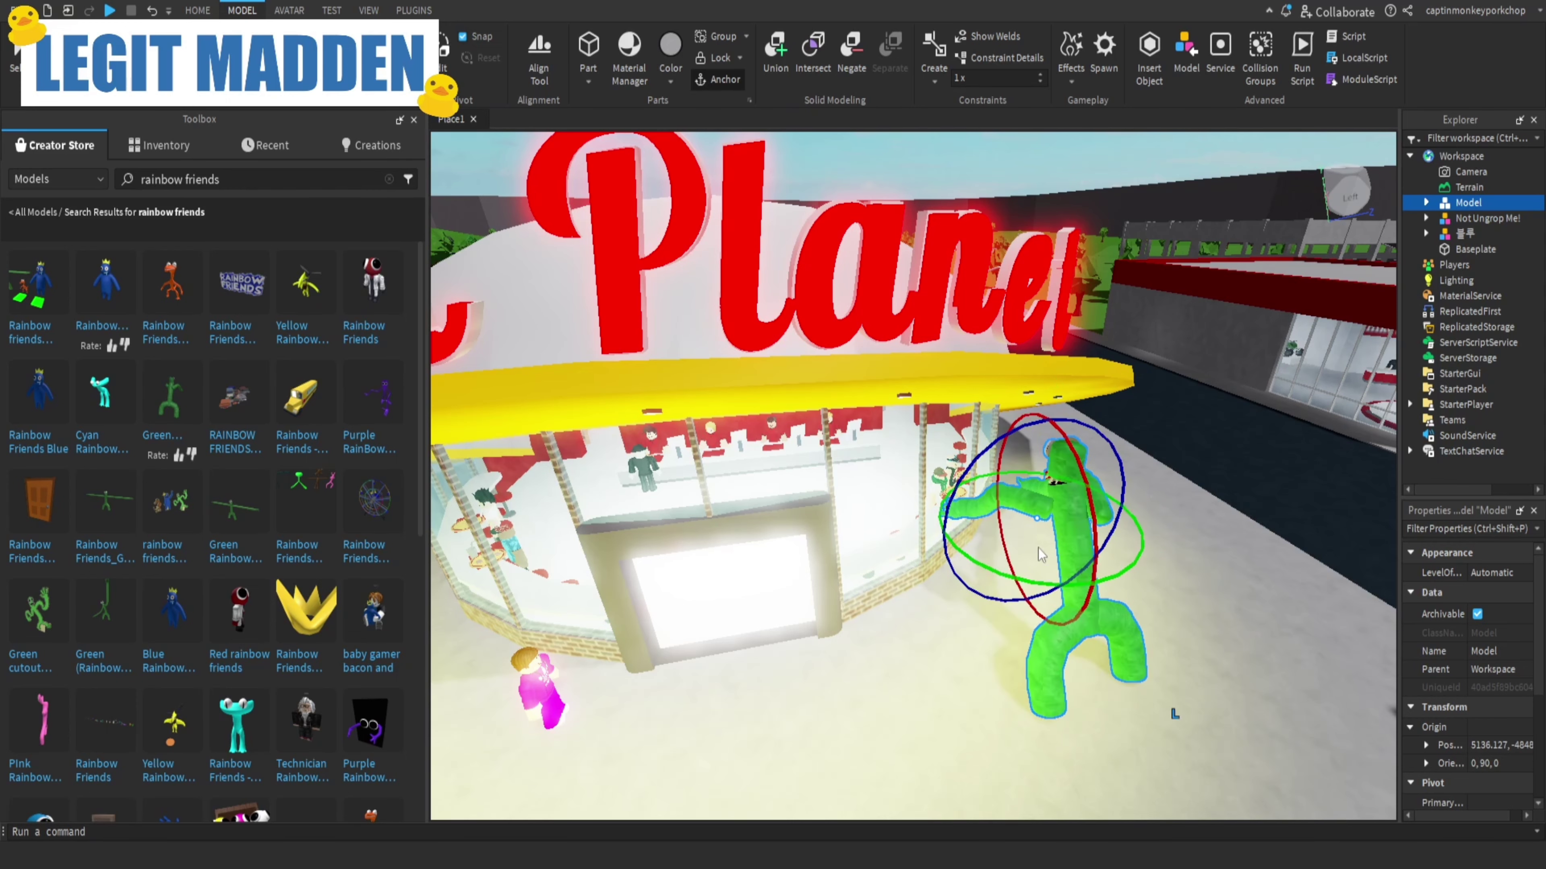
drag(1119, 566, 1141, 540)
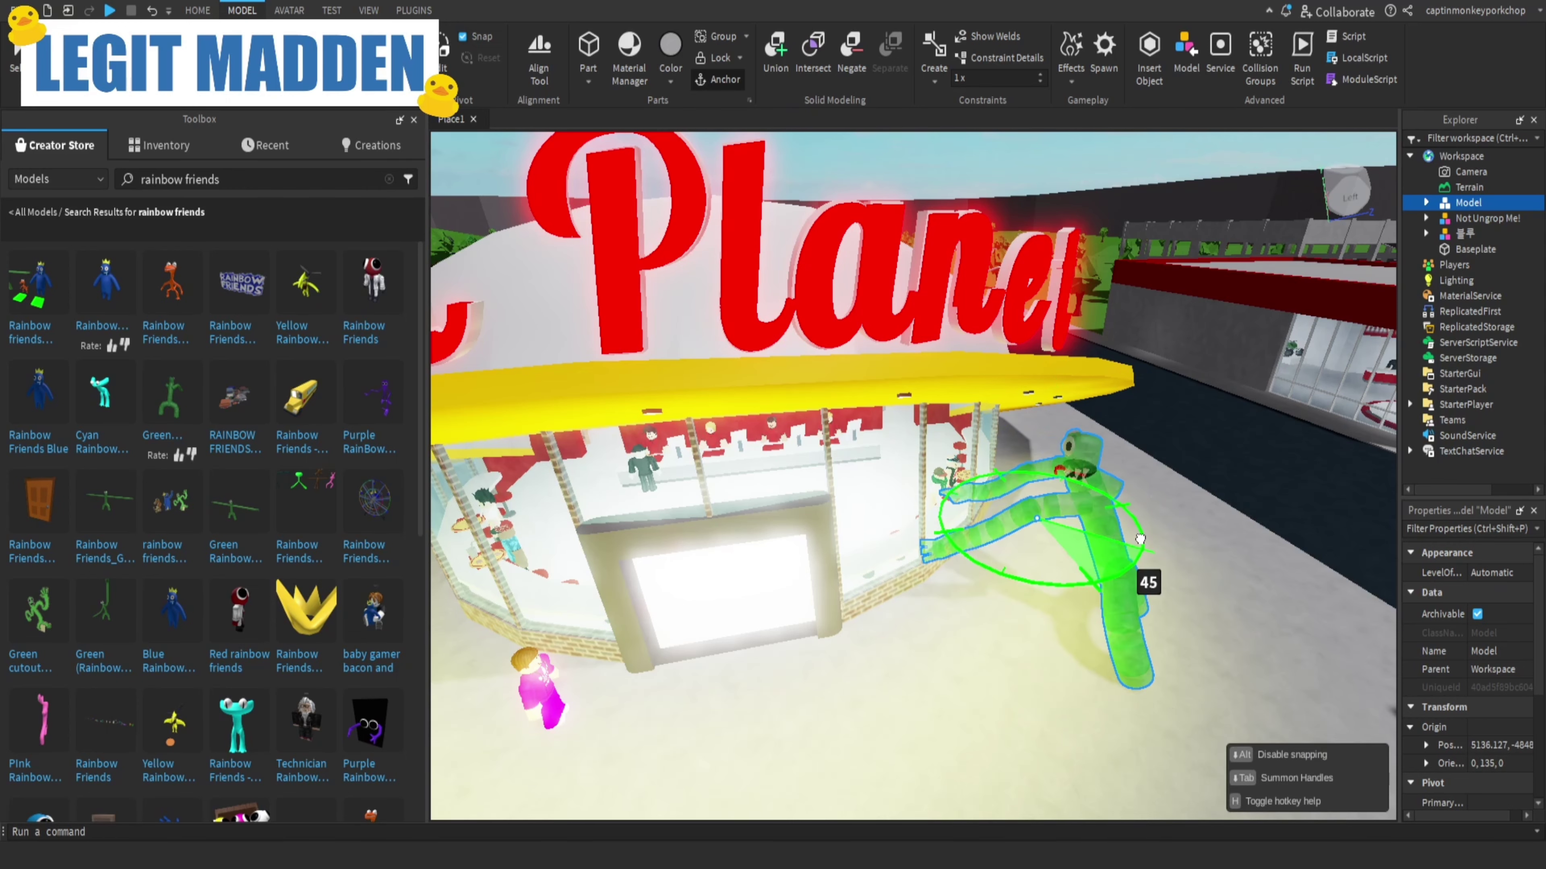
right_drag(1142, 540, 1073, 501)
click(1143, 498)
Insert the working orange Rainbow Friends model and place it on the sidewalk across the road from Pizza Planet.
key(s)
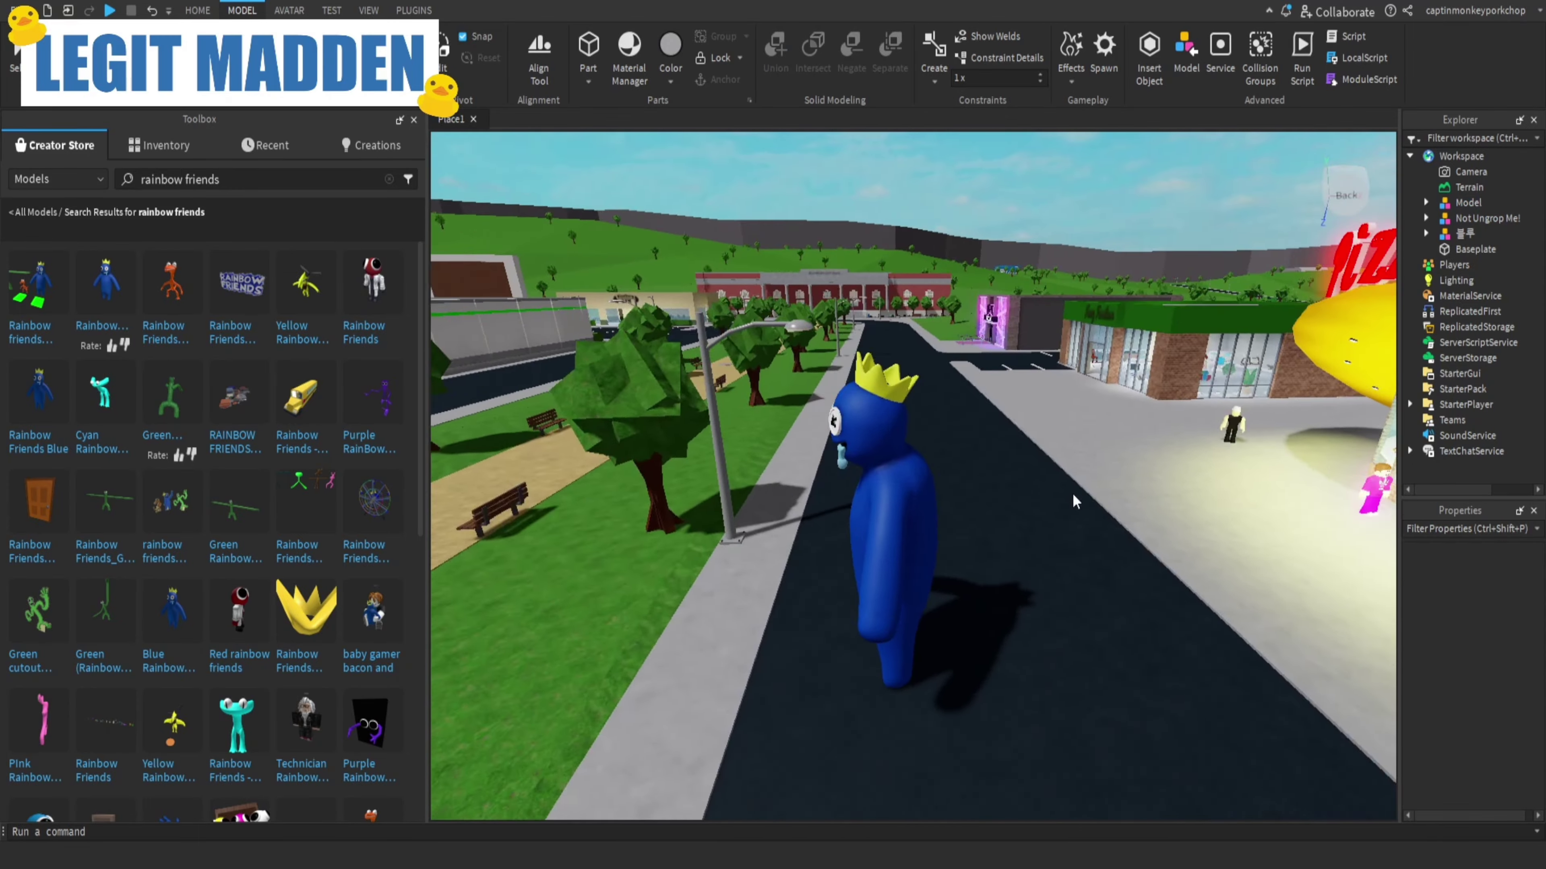
key(d)
key(s)
scroll(330, 451, down, 2)
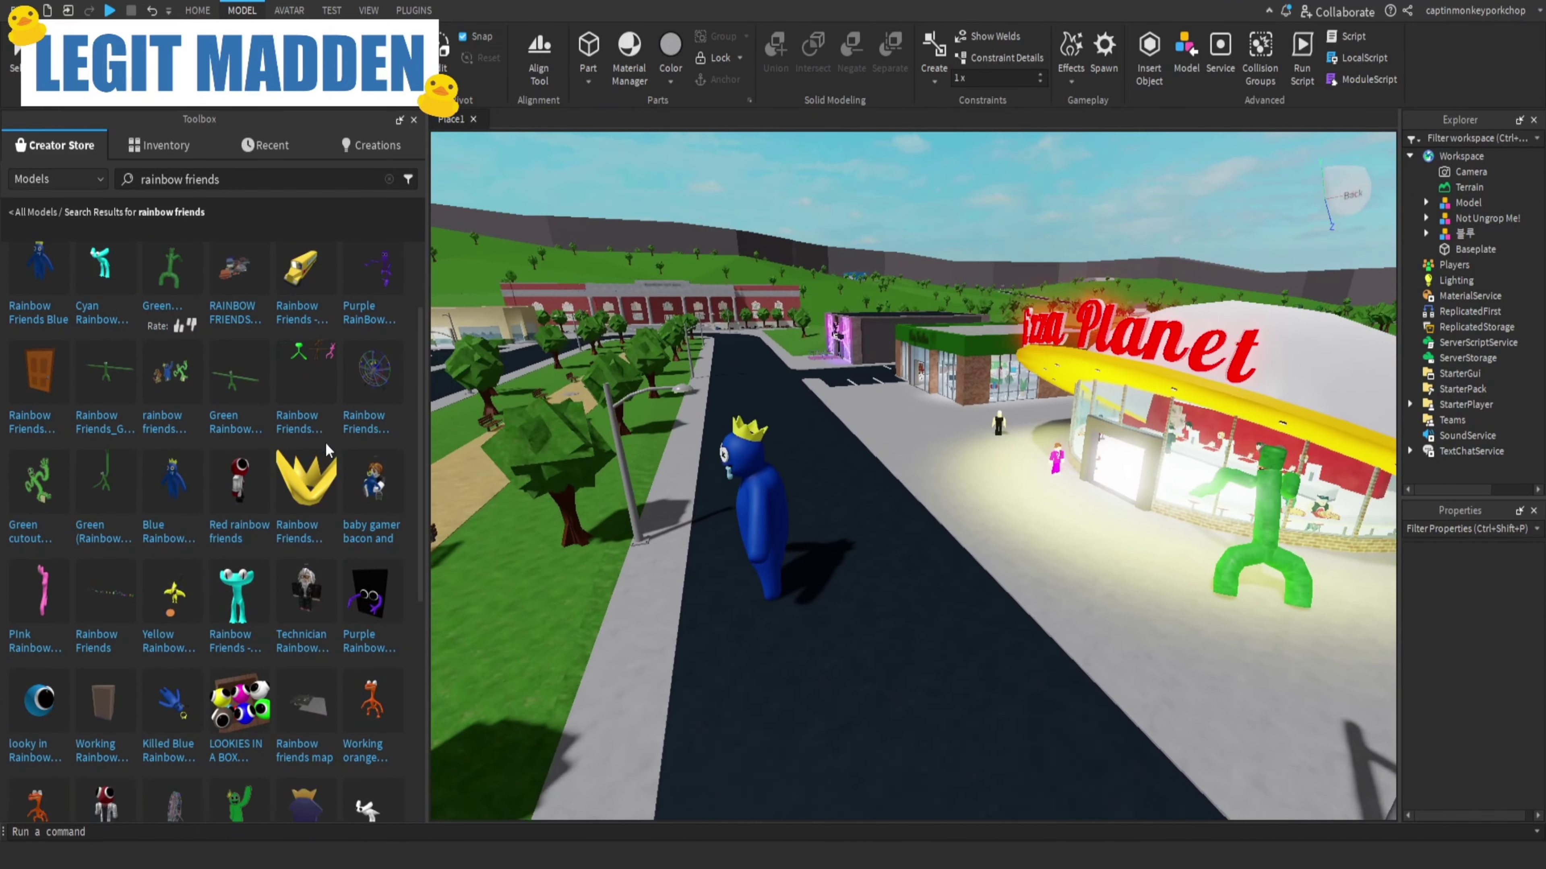
scroll(329, 451, down, 2)
key(a)
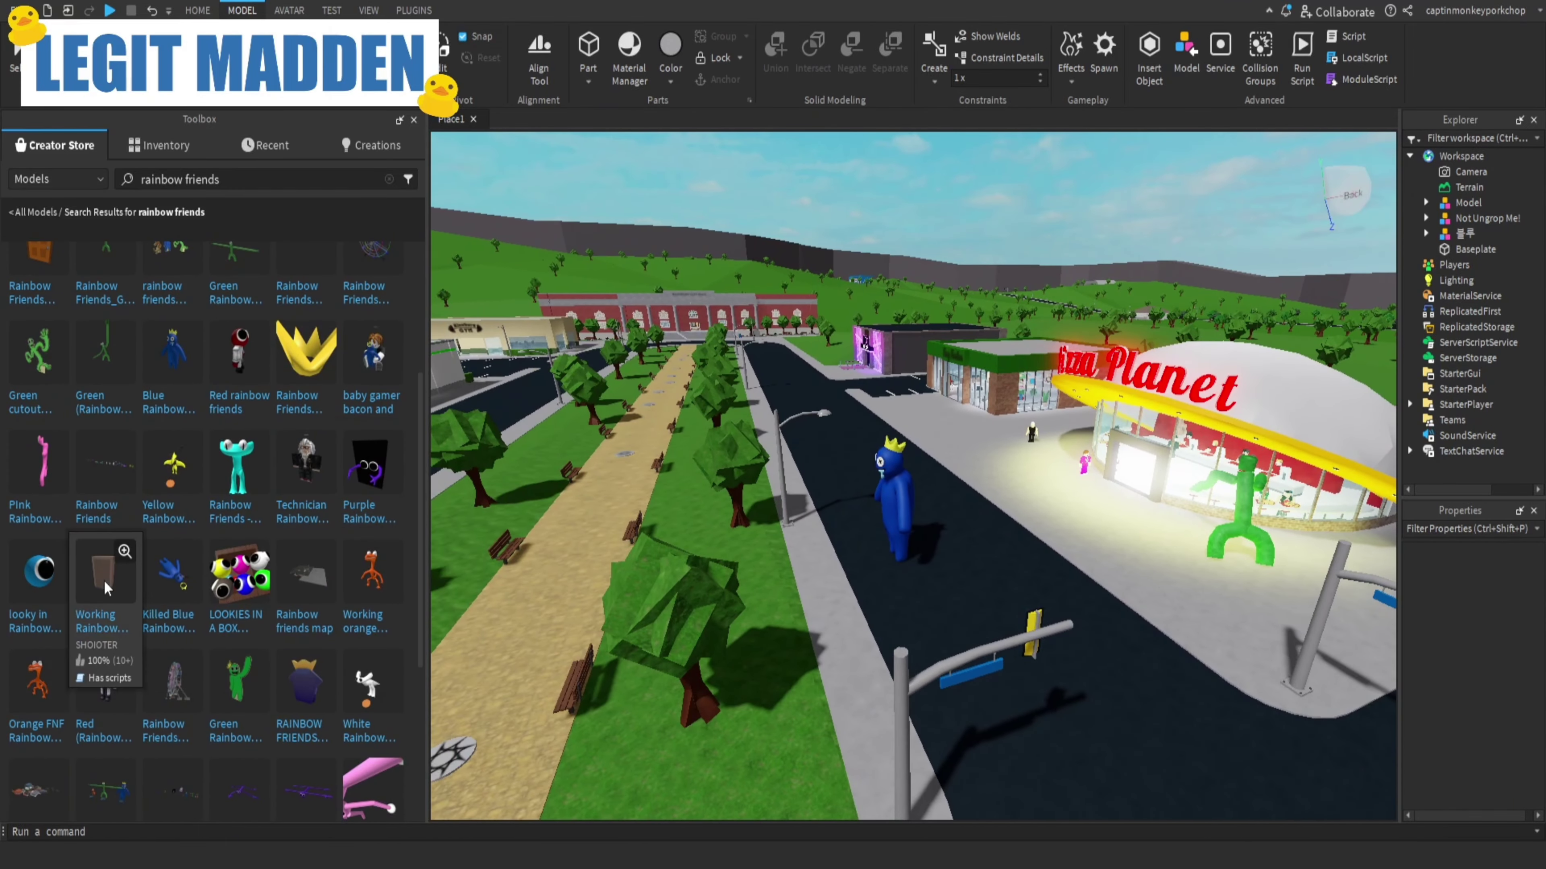
click(374, 585)
click(935, 469)
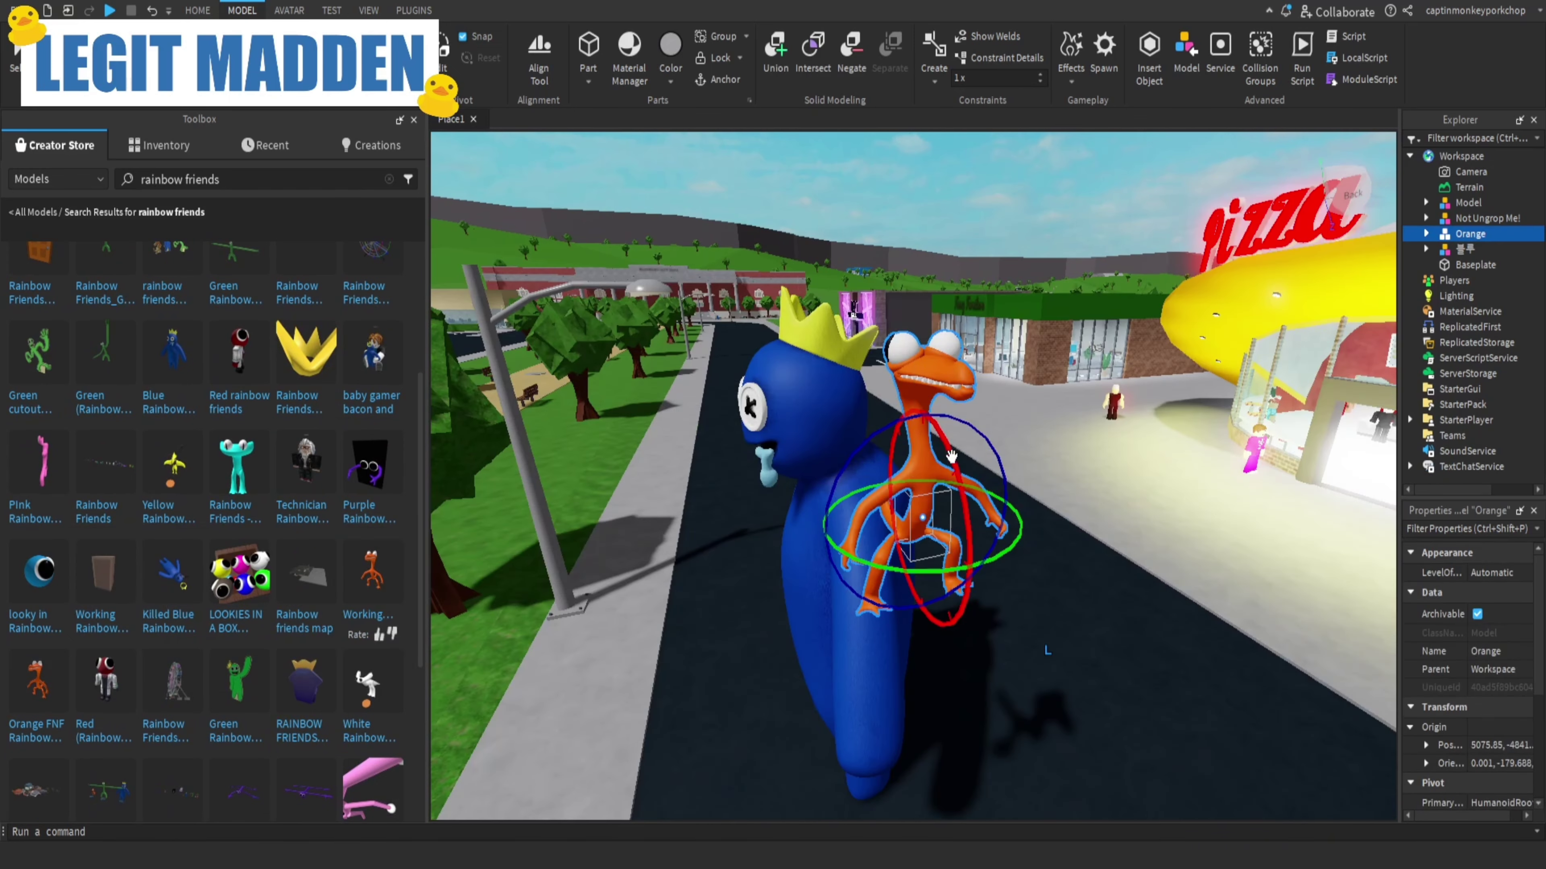
key(d)
right_drag(1019, 386, 871, 429)
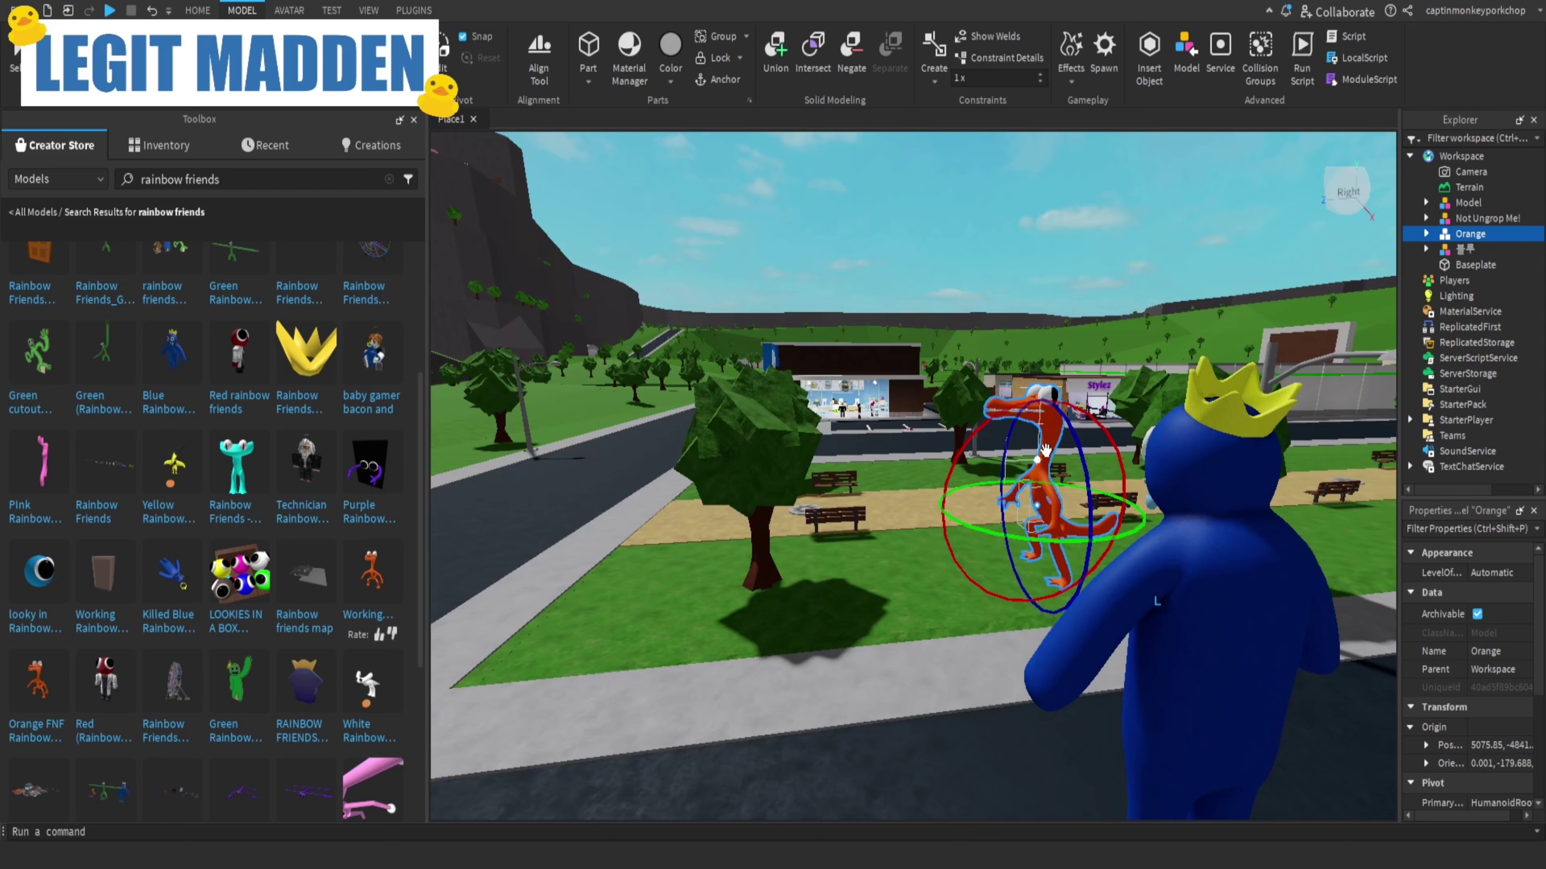
drag(1045, 450, 897, 673)
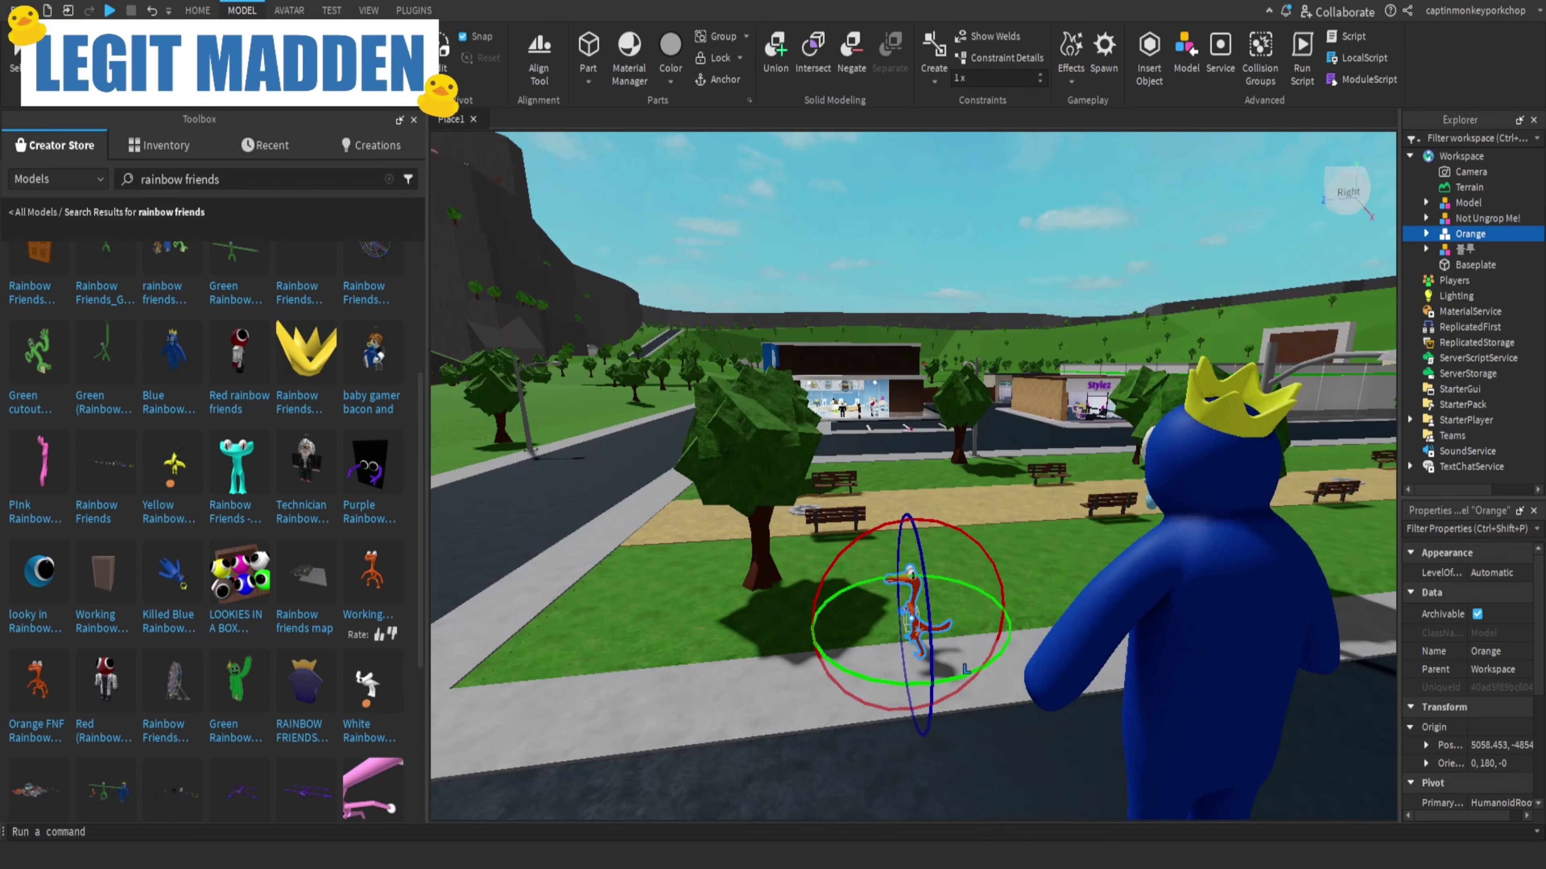
Move the orange character from the sidewalk onto the park path by the benches and scale it up.
right_drag(622, 800, 644, 791)
key(a)
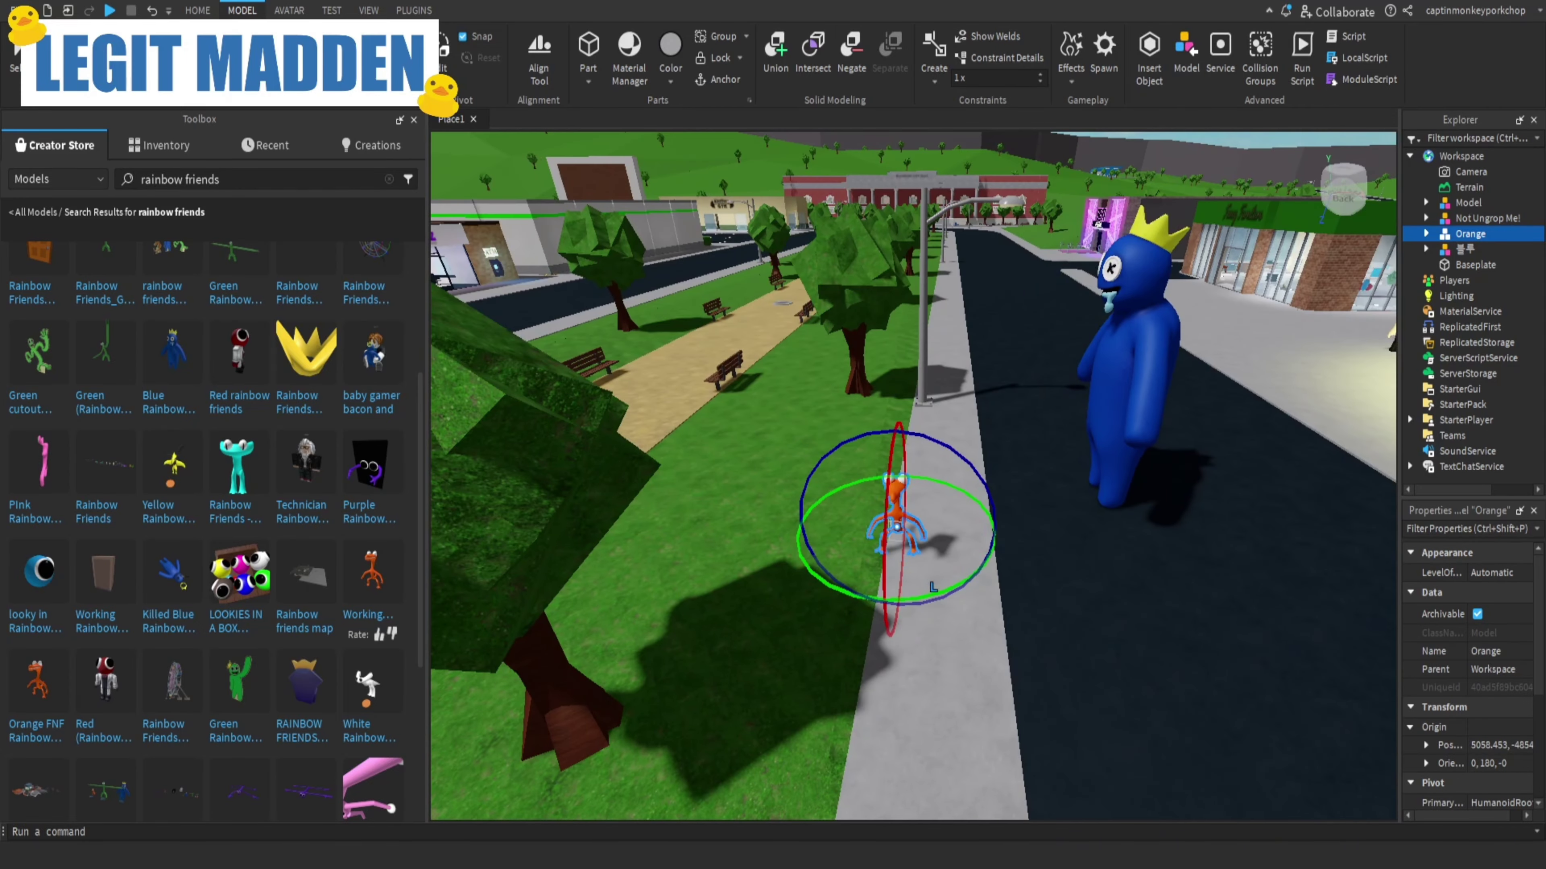
drag(894, 443, 931, 399)
drag(898, 499, 745, 463)
drag(676, 389, 678, 390)
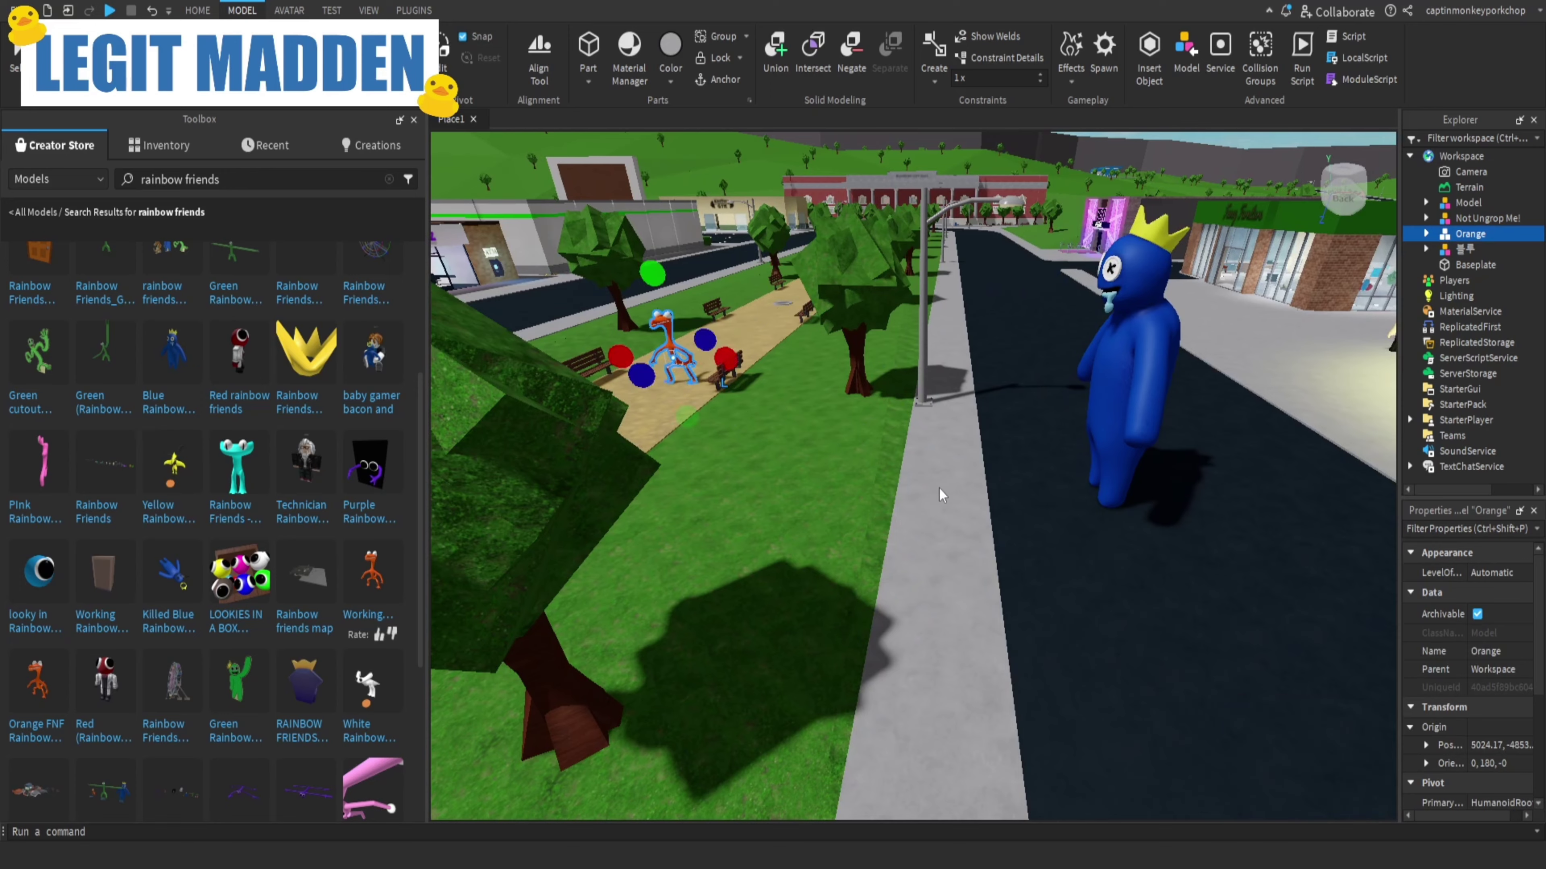
click(948, 490)
Insert the red Rainbow Friends character wearing a lab coat from the model search results.
key(s)
right_drag(949, 491, 949, 490)
key(s)
key(w)
scroll(353, 425, up, 3)
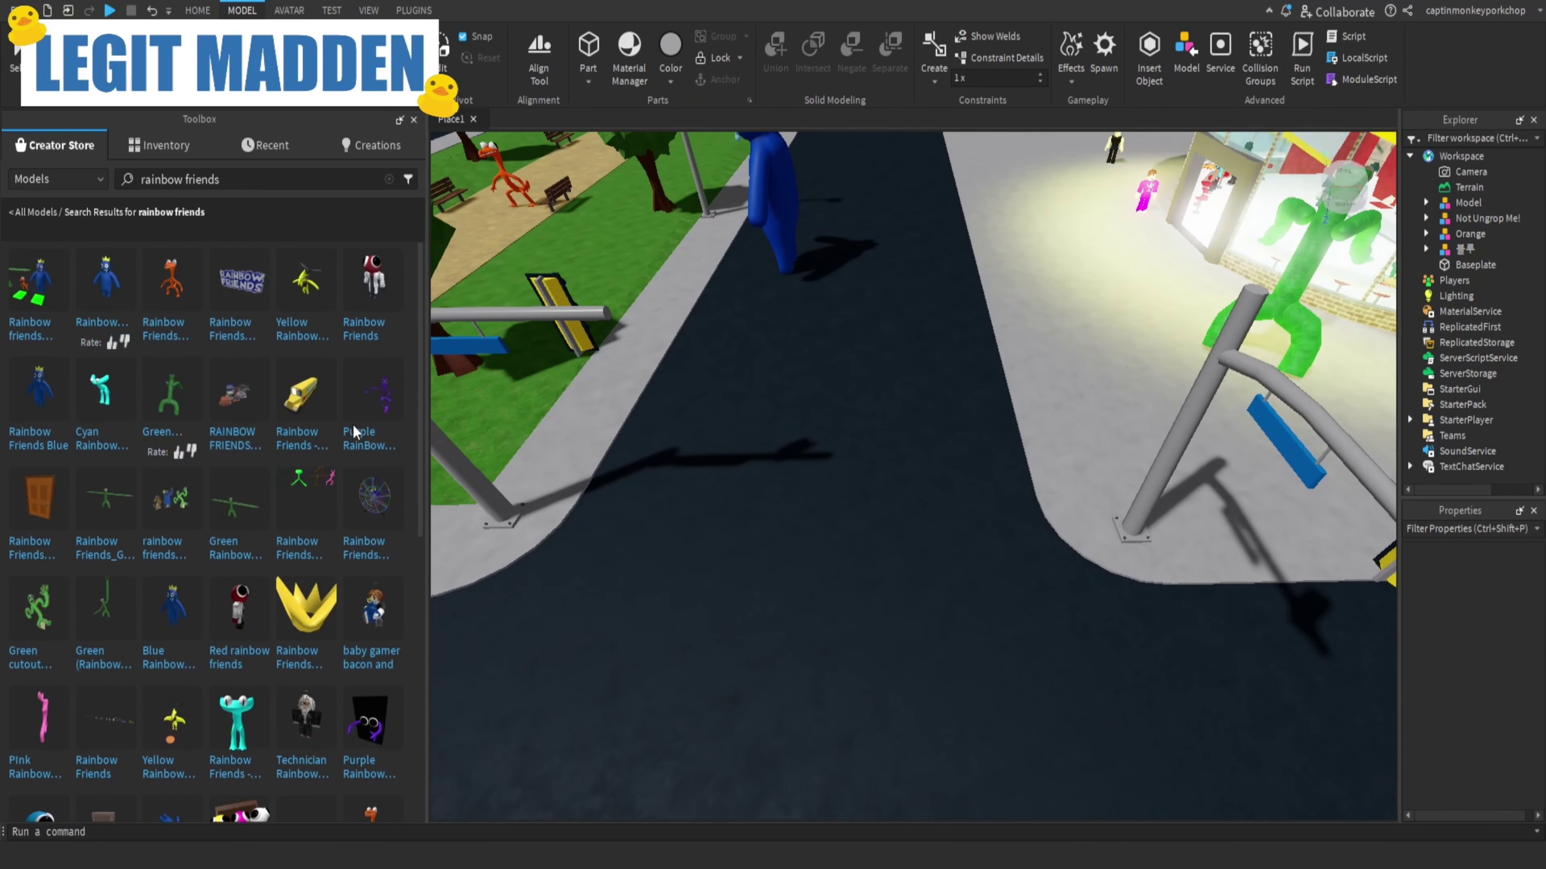
click(372, 296)
right_drag(1092, 360, 1092, 360)
drag(944, 466, 939, 524)
click(1015, 428)
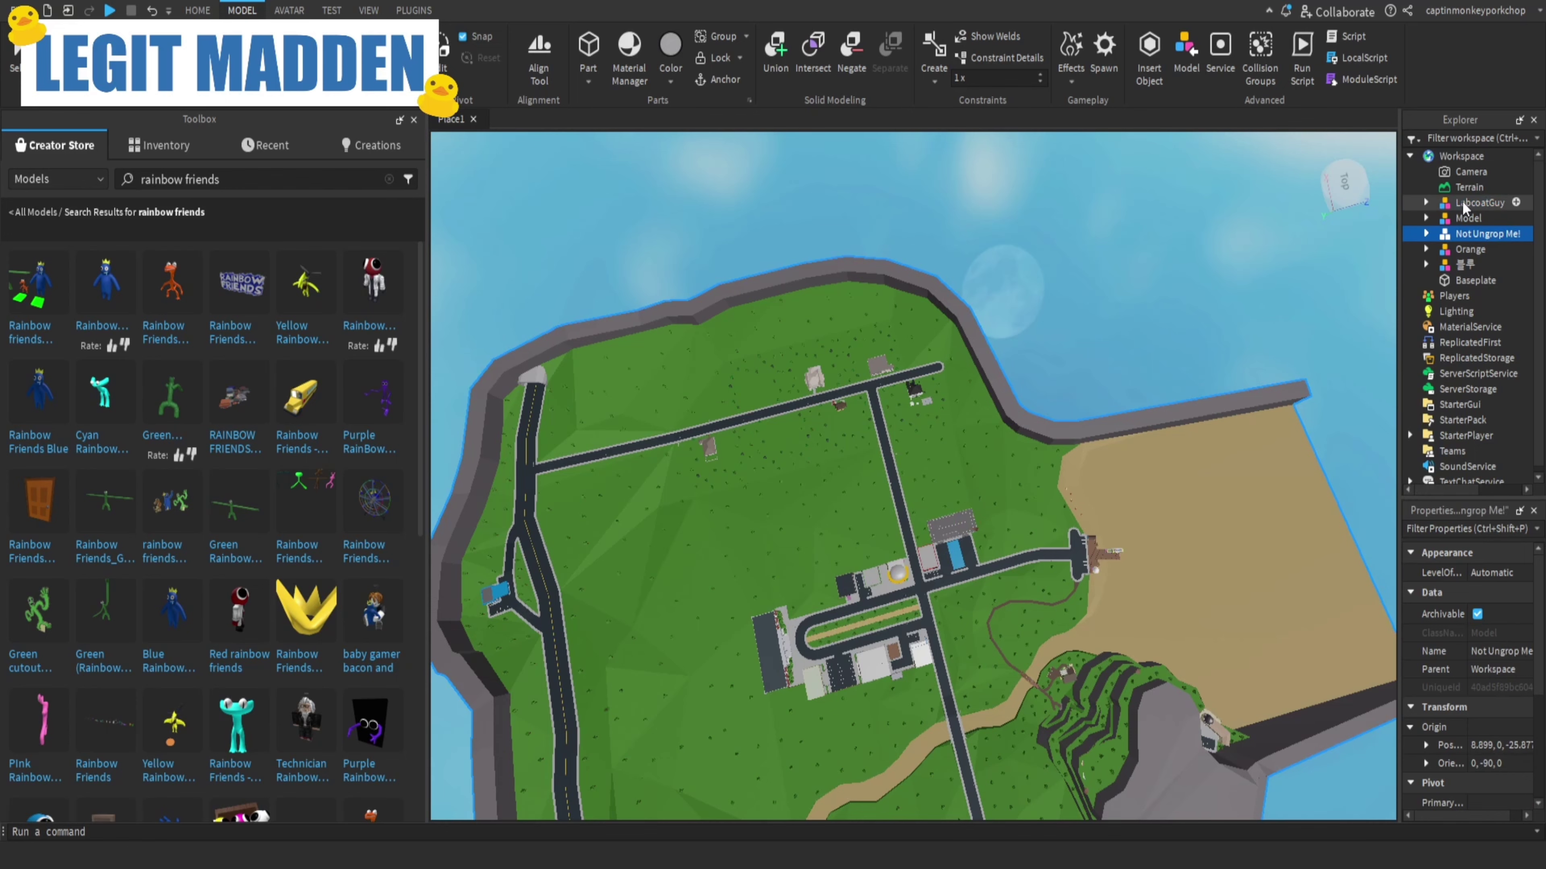
Move the lab-coat character from the parking lot to the roadside grass across the junction from Mike's Motors.
key(f)
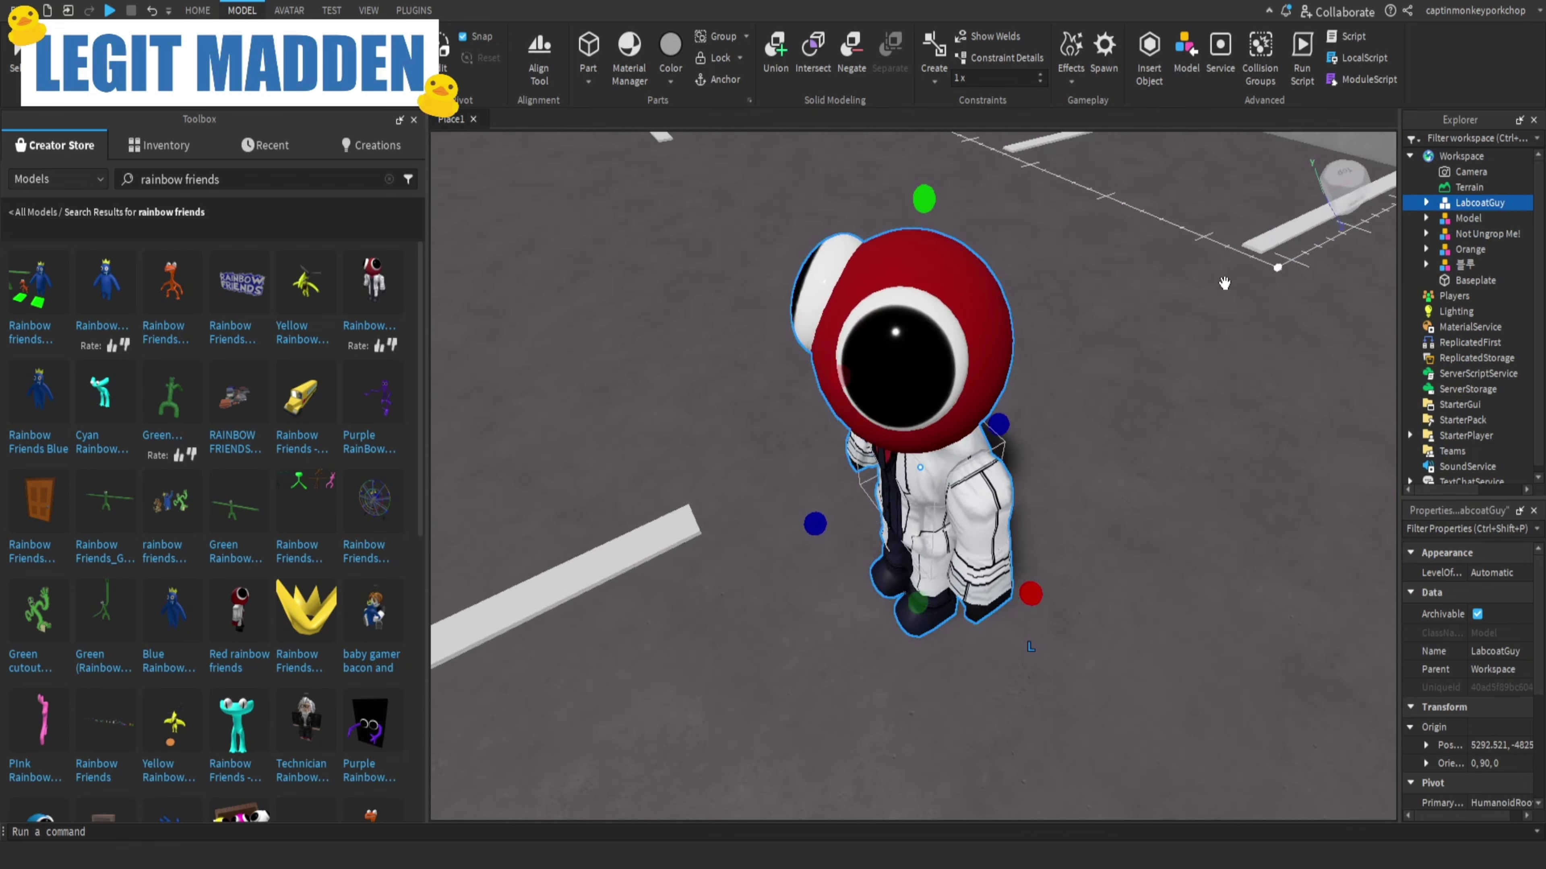
right_drag(1218, 285, 1049, 345)
drag(975, 394, 883, 674)
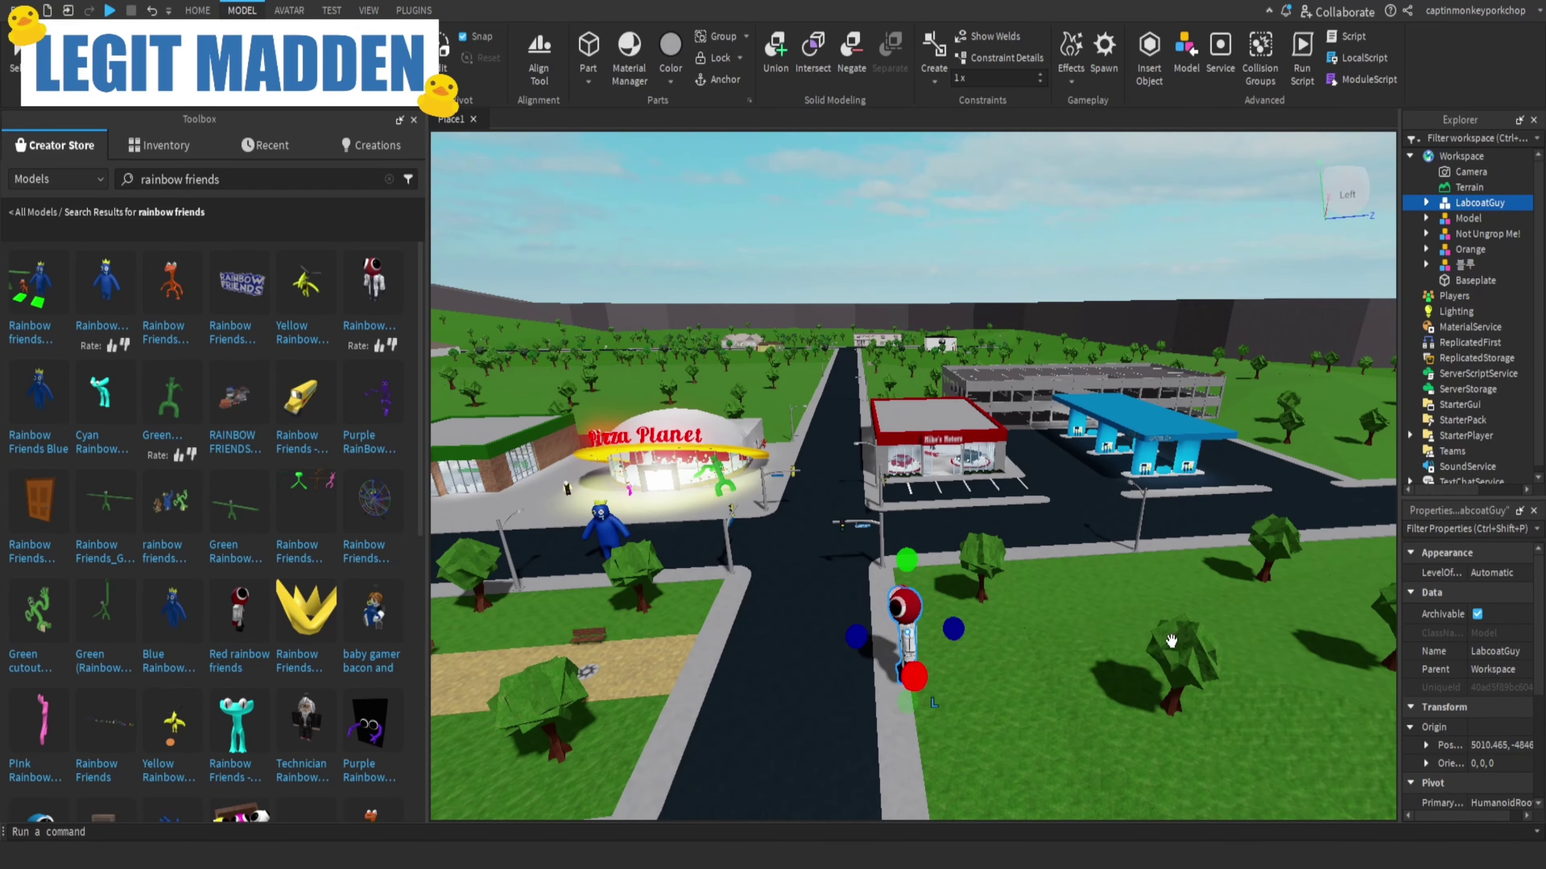
click(1108, 672)
right_drag(1047, 650, 963, 596)
Insert the yellow Rainbow Friends school bus model and place it on the road beside the lab-coat character.
scroll(281, 446, down, 4)
scroll(281, 445, up, 4)
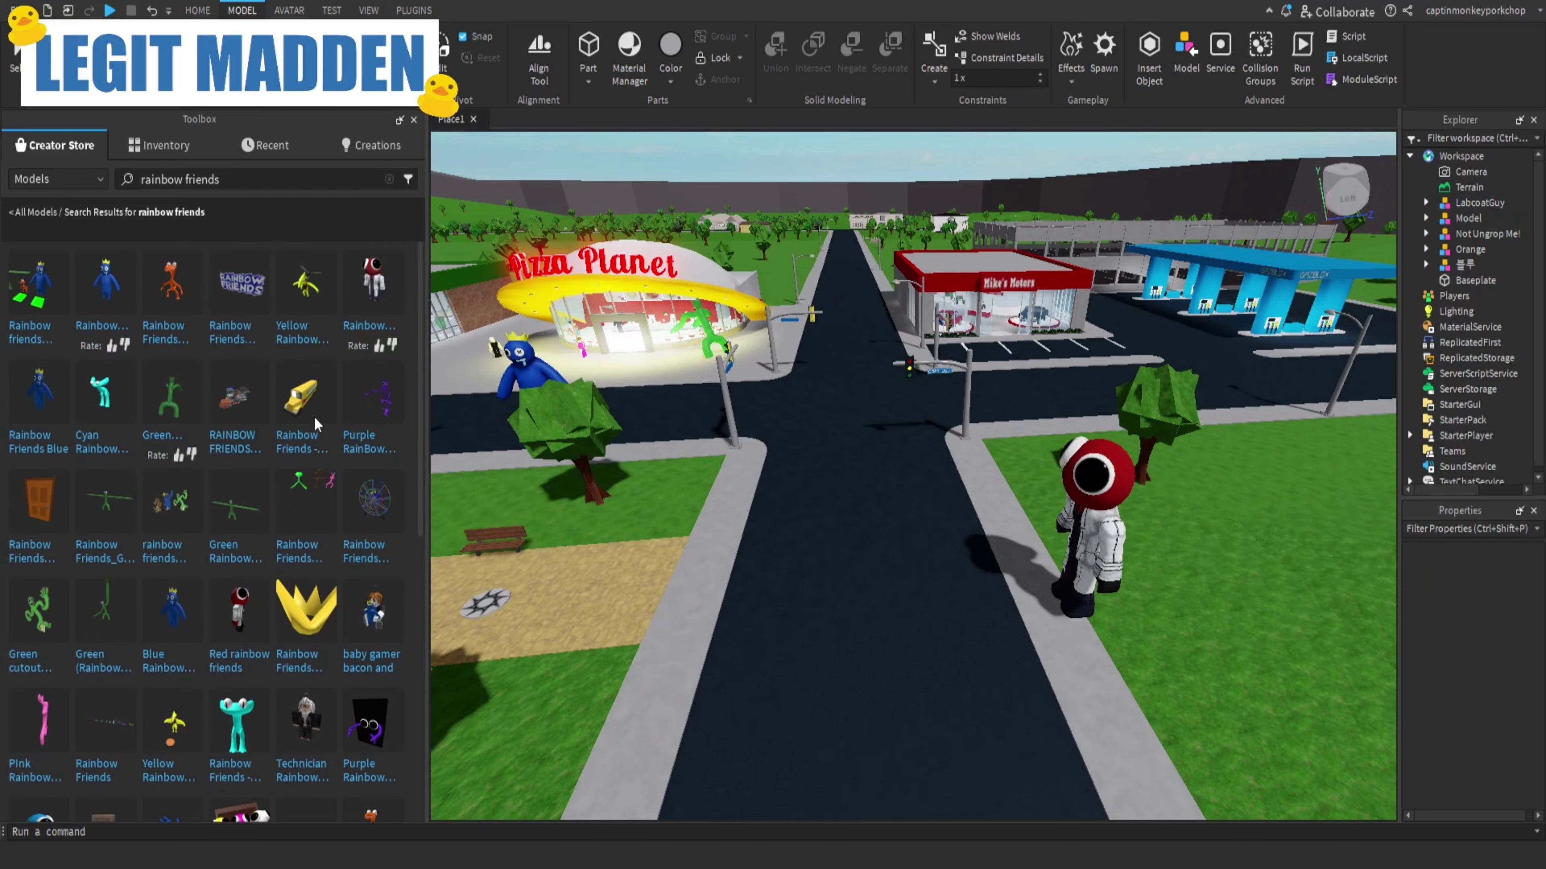
click(310, 413)
drag(938, 511, 909, 740)
key(s)
Look through the remaining rainbow friends search results for further models.
scroll(294, 473, down, 4)
scroll(296, 473, down, 4)
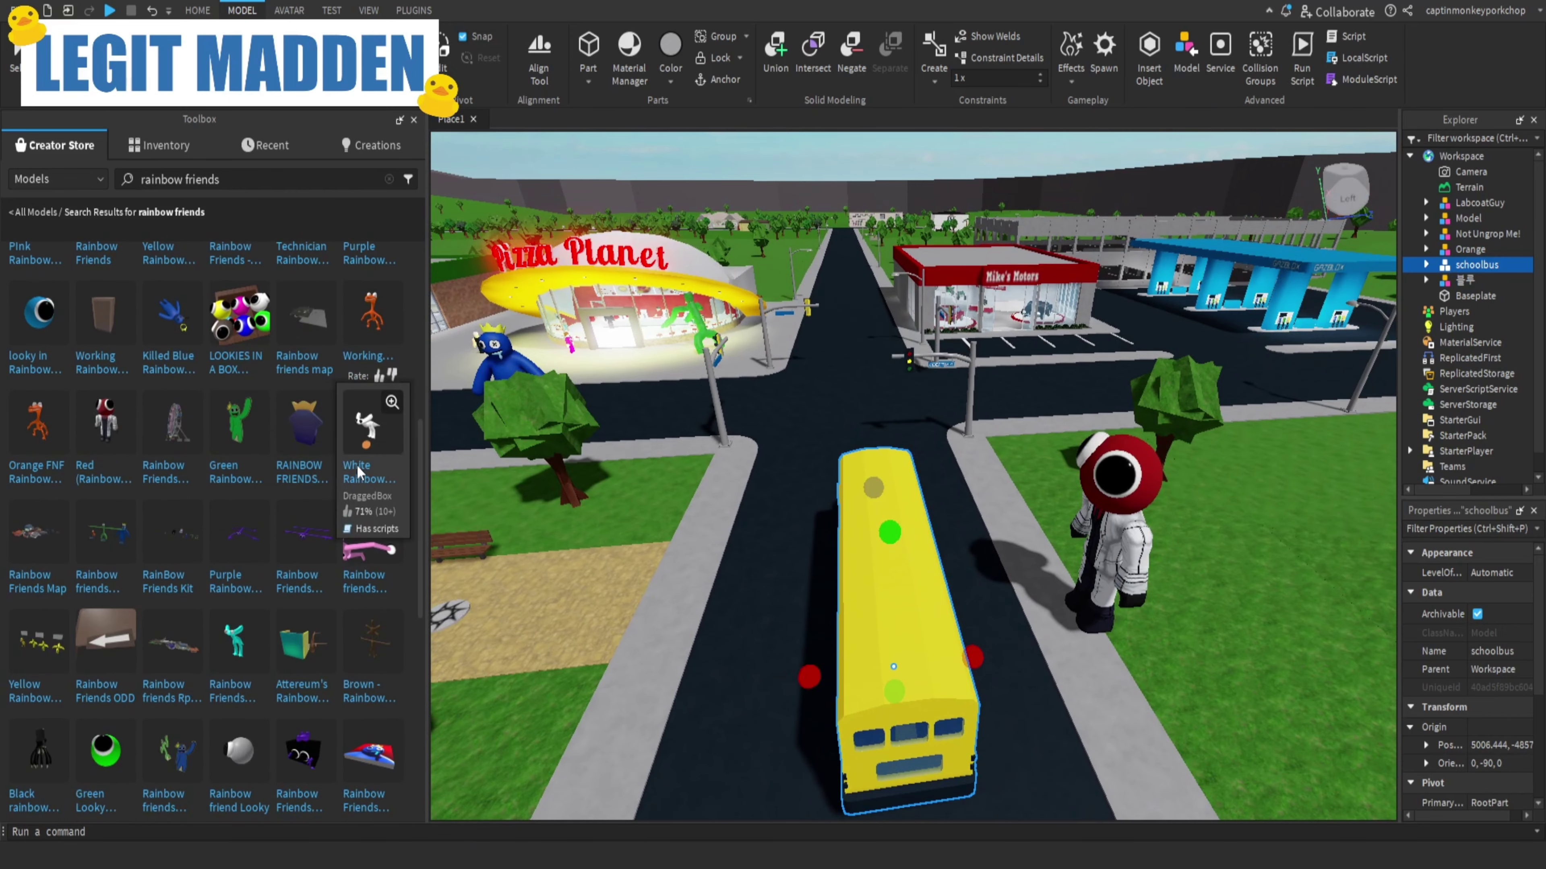
scroll(344, 463, down, 10)
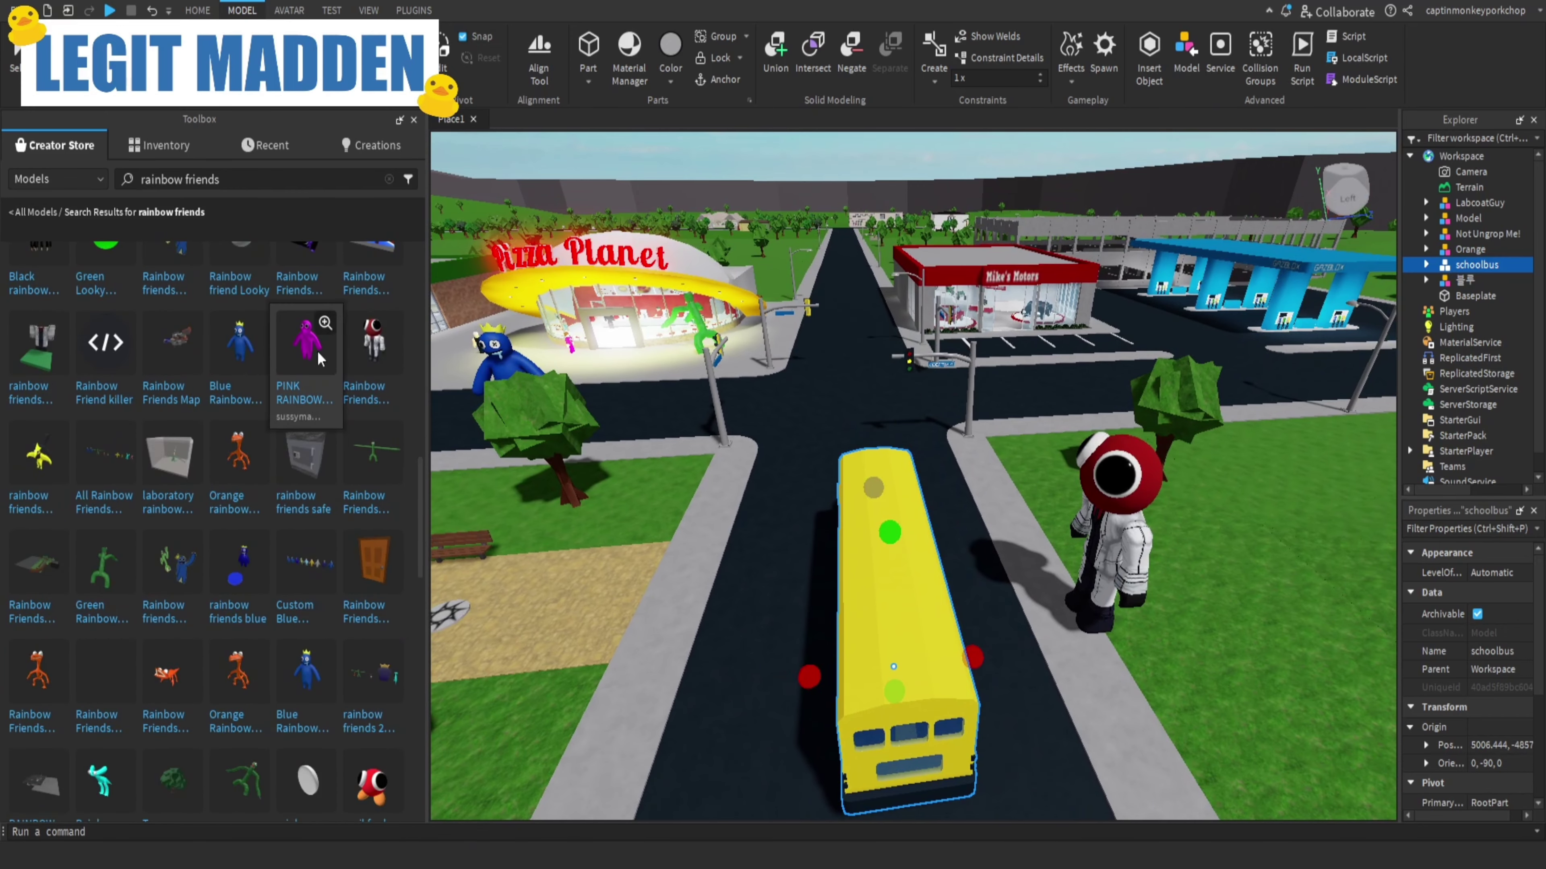
scroll(314, 367, down, 8)
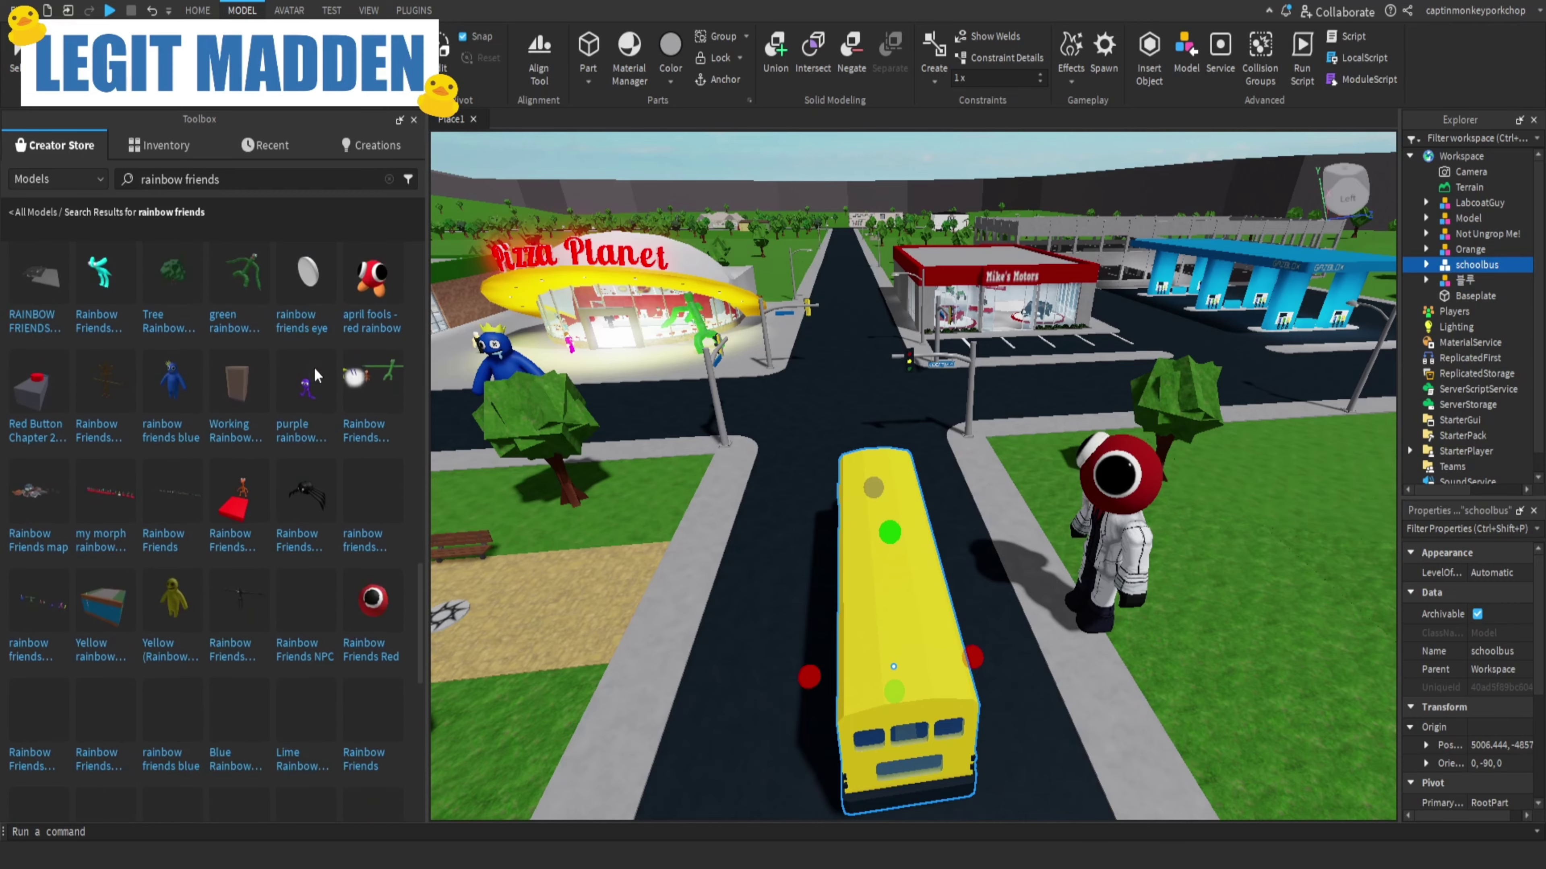
scroll(314, 368, down, 8)
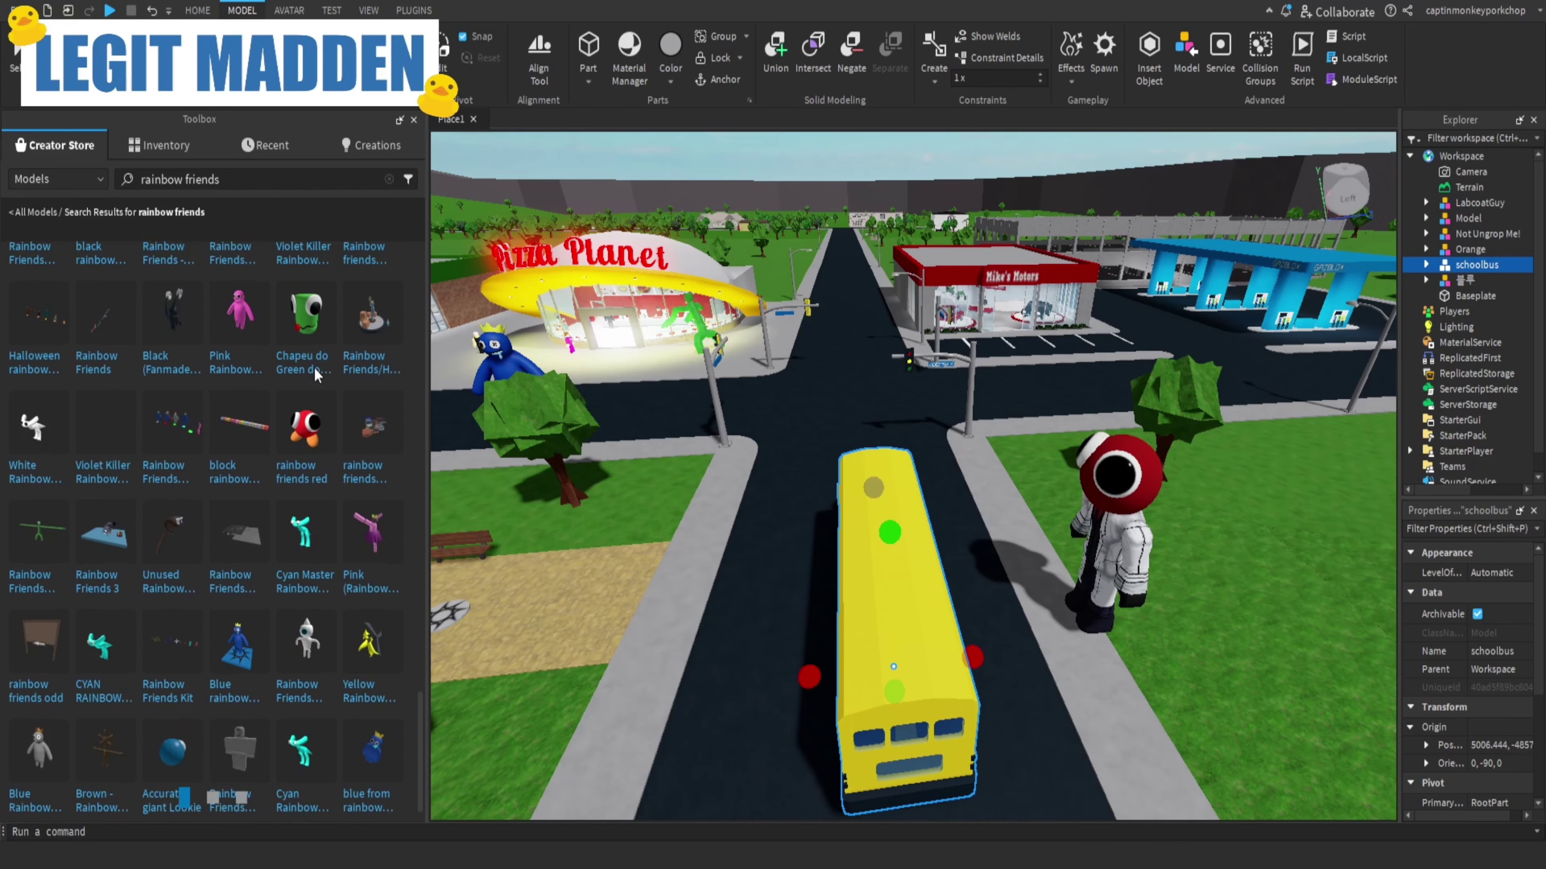
scroll(316, 376, down, 5)
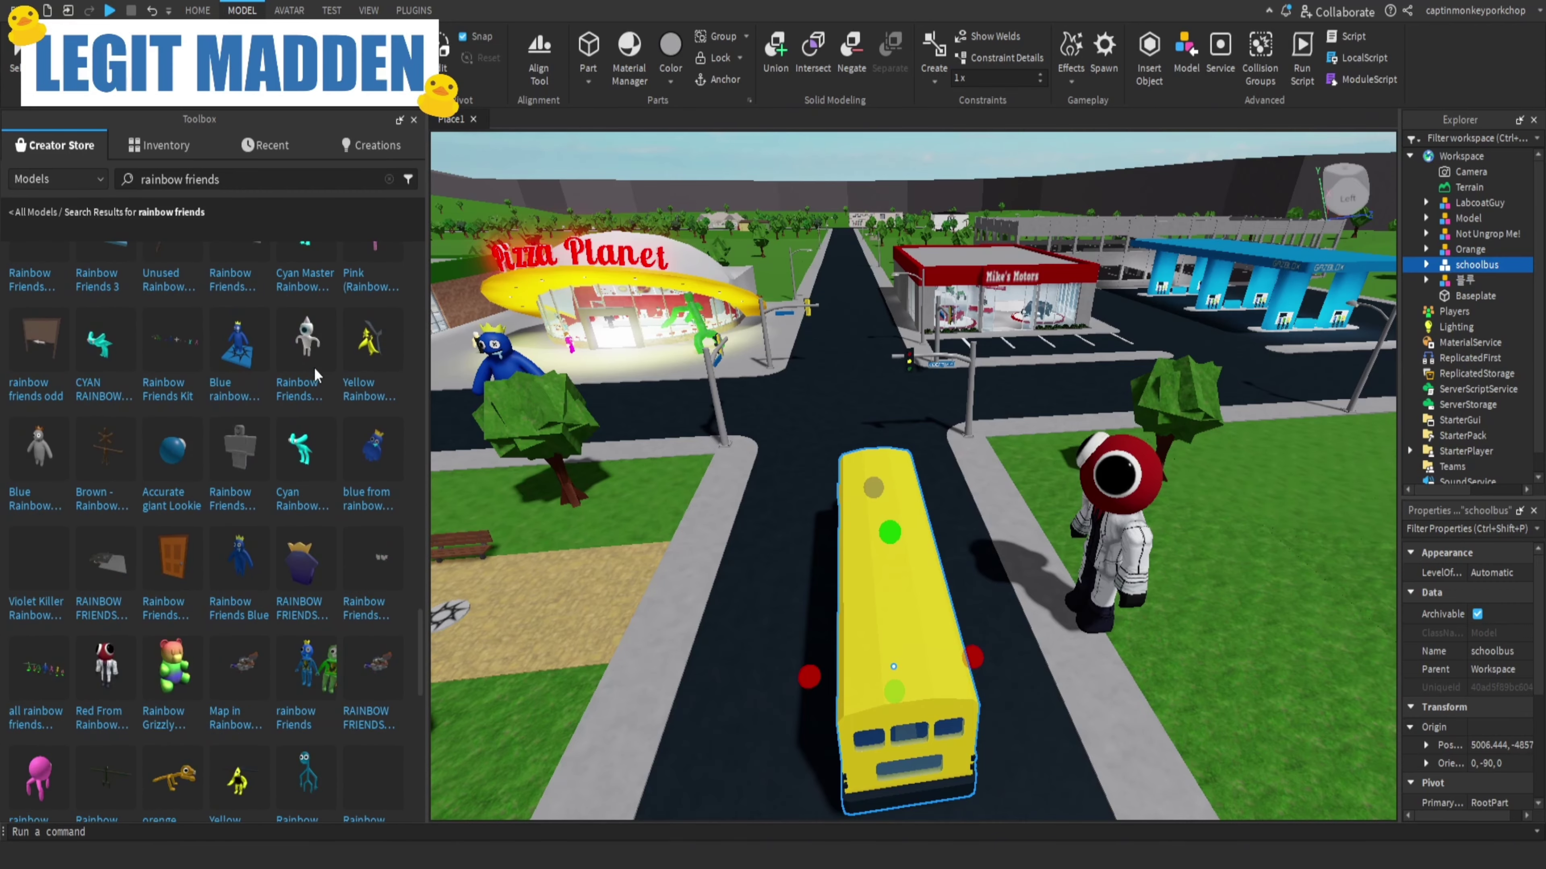
scroll(314, 367, down, 5)
Search the model library for "box" and insert the Open Box model.
click(389, 178)
text(box)
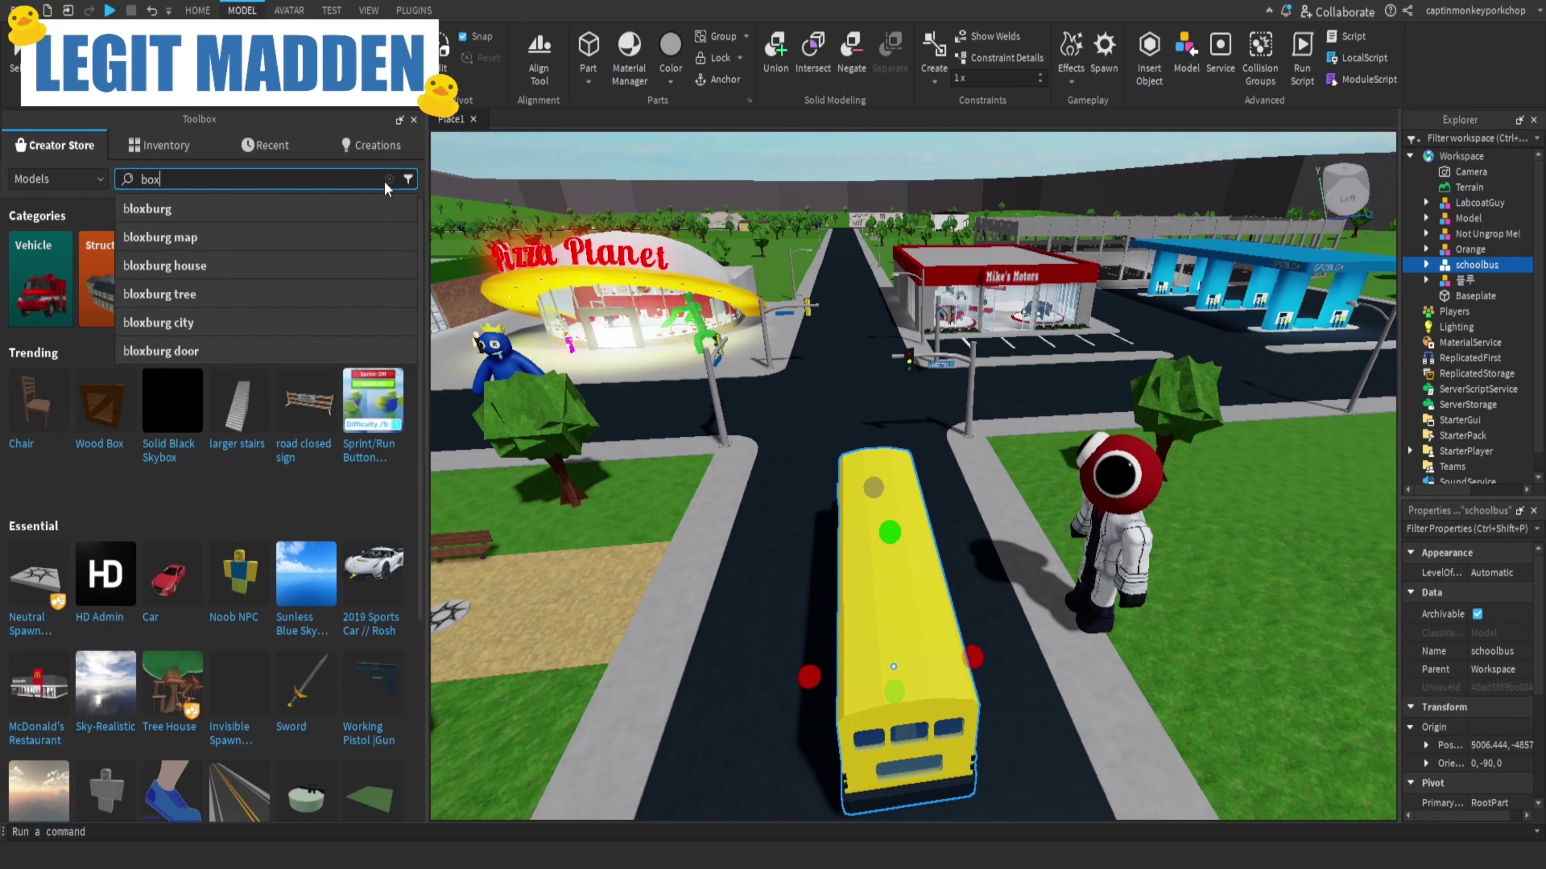
key(Return)
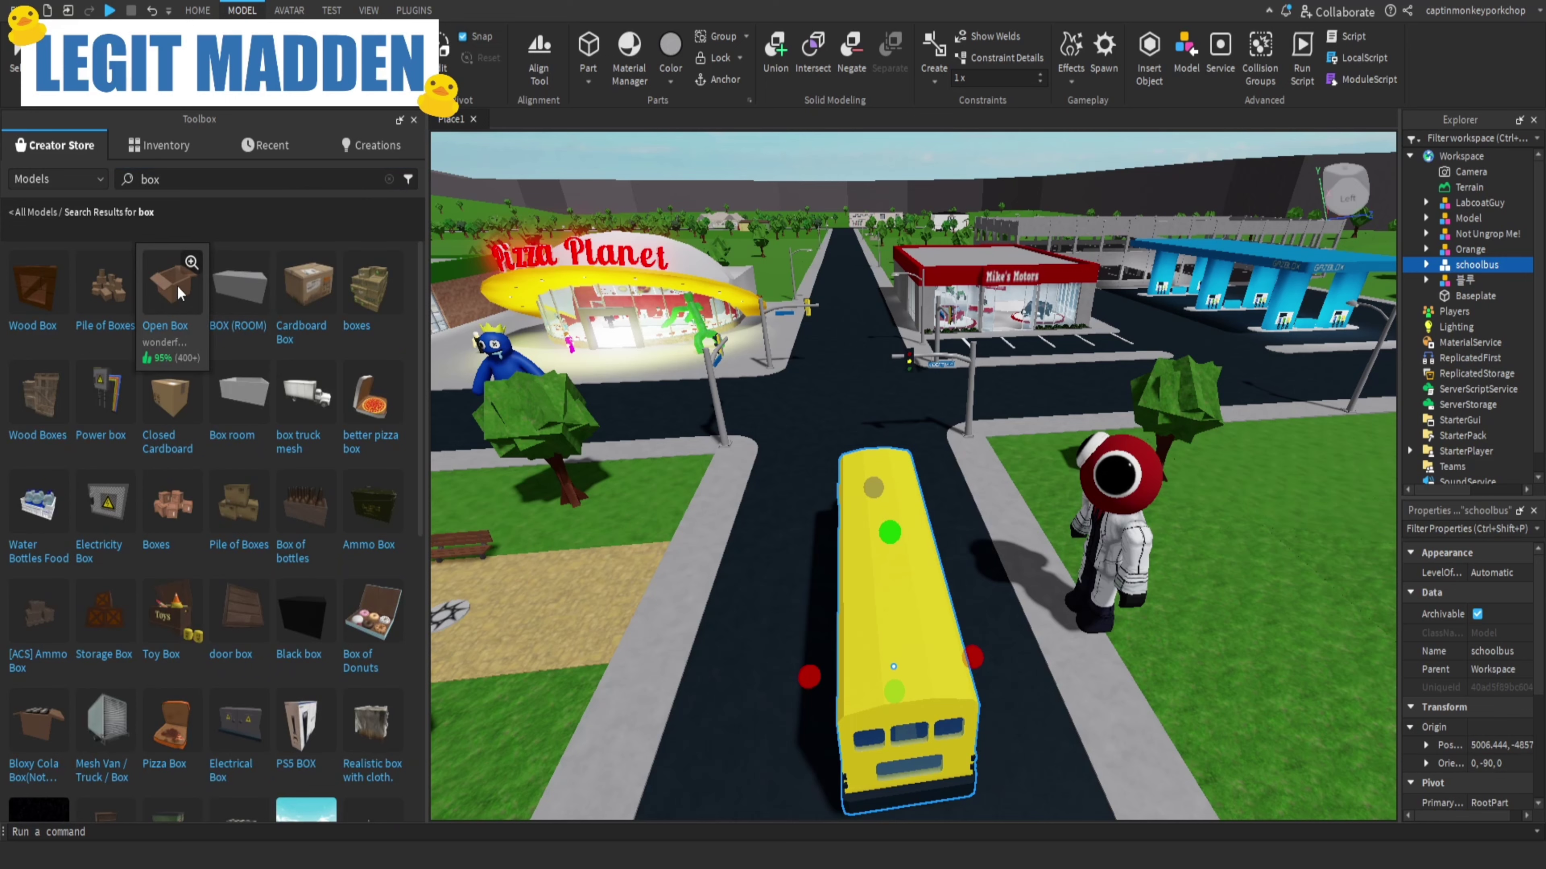
click(172, 286)
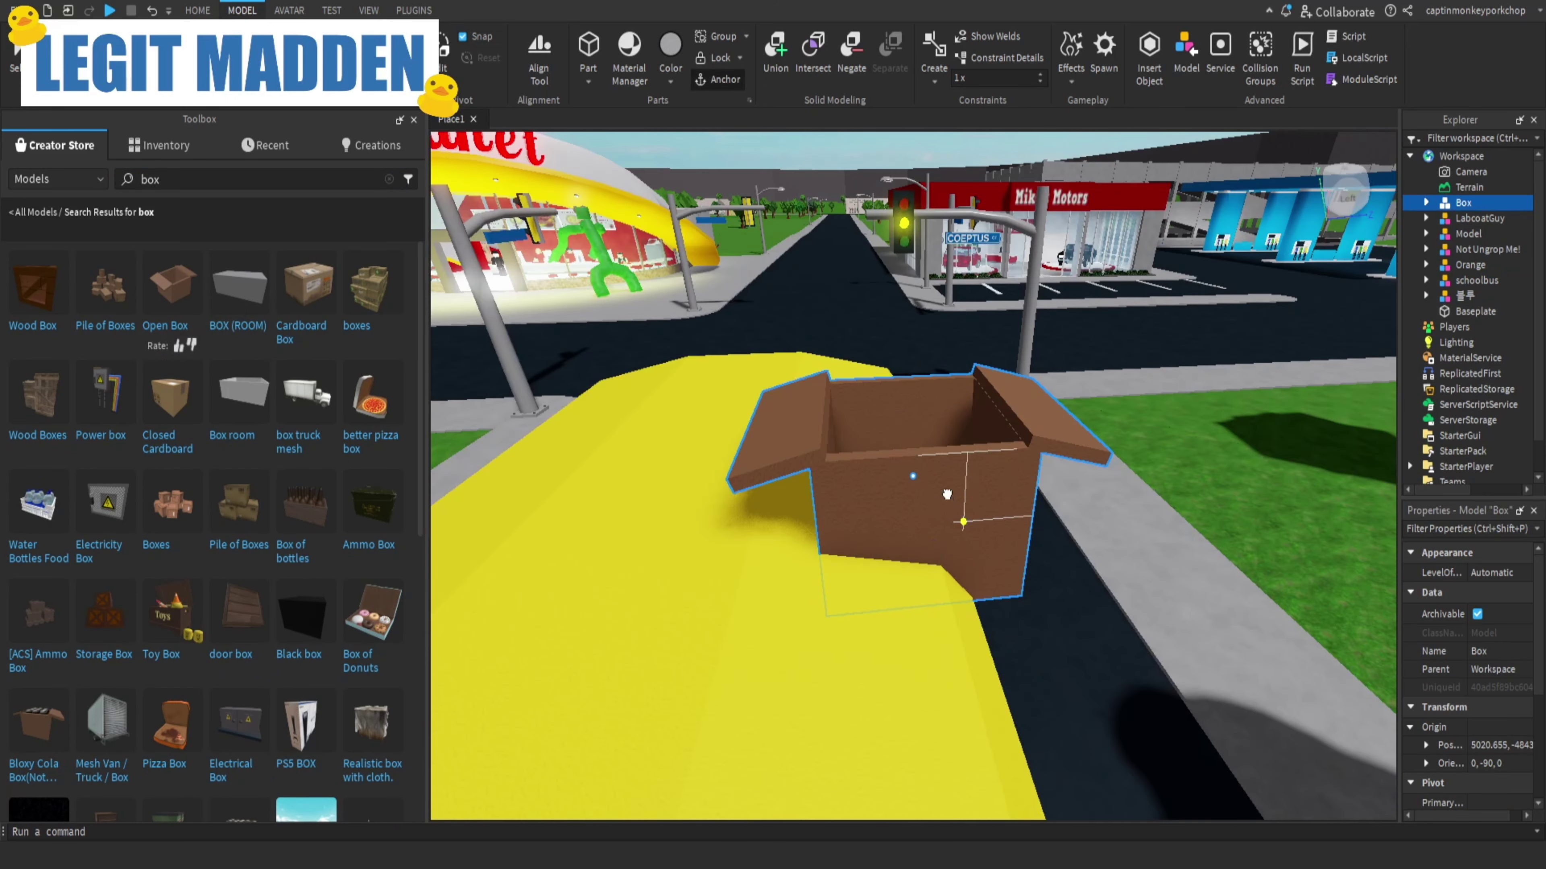
Move the open box off the school bus roof onto the road near the junction.
drag(947, 494, 952, 390)
click(1016, 403)
key(a)
key(s)
key(a)
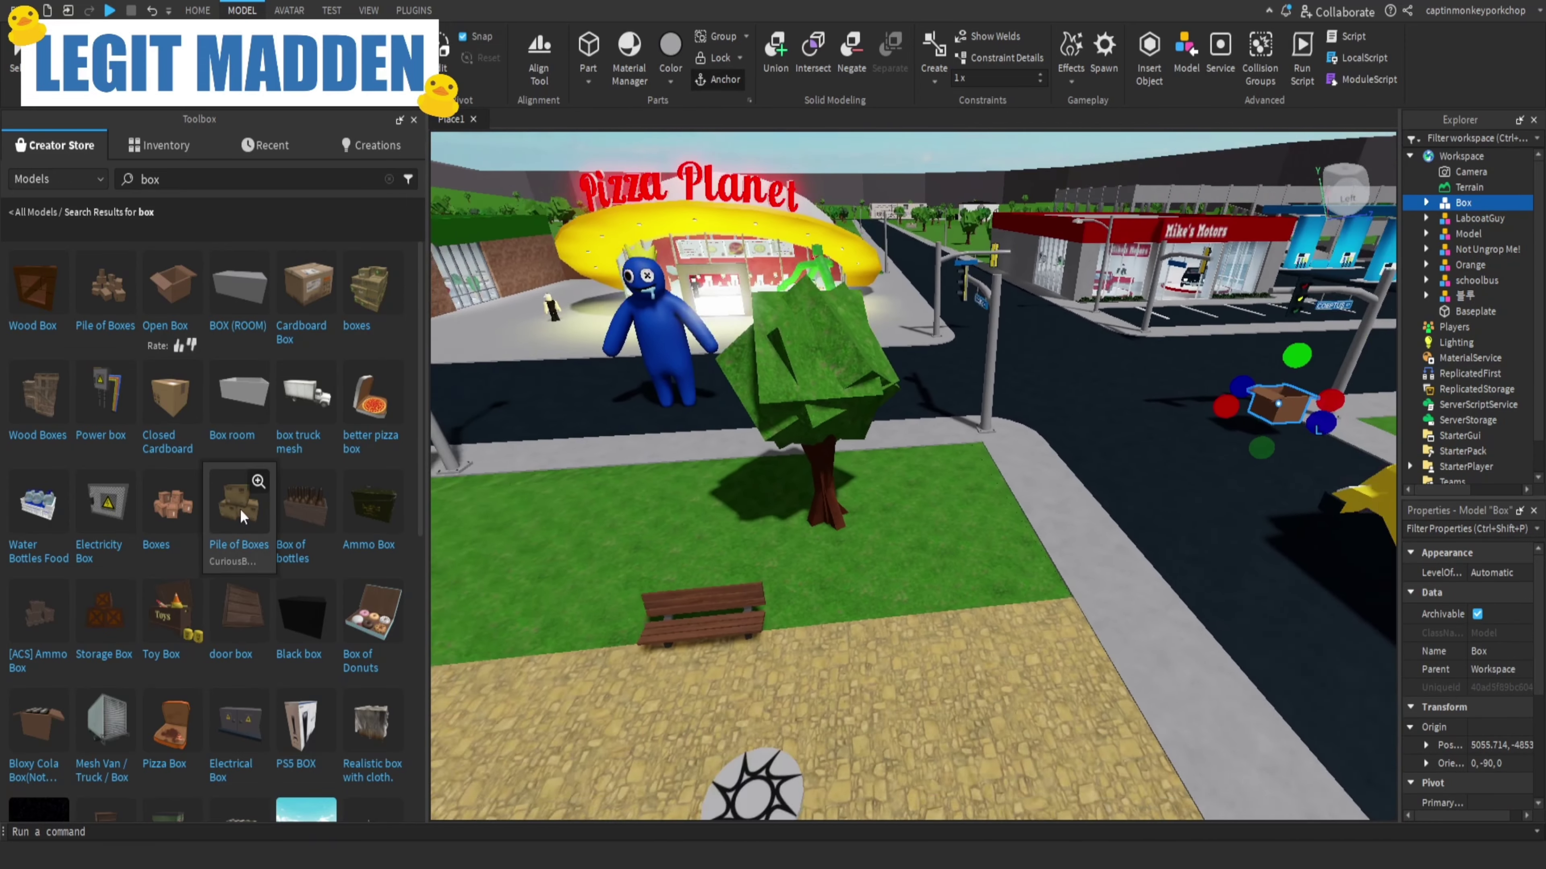
Insert the Boxes model and place the wooden crate pile on the sidewalk between the park grass and the road near the nightclub.
click(240, 508)
right_drag(1052, 443, 1051, 444)
drag(929, 579, 918, 626)
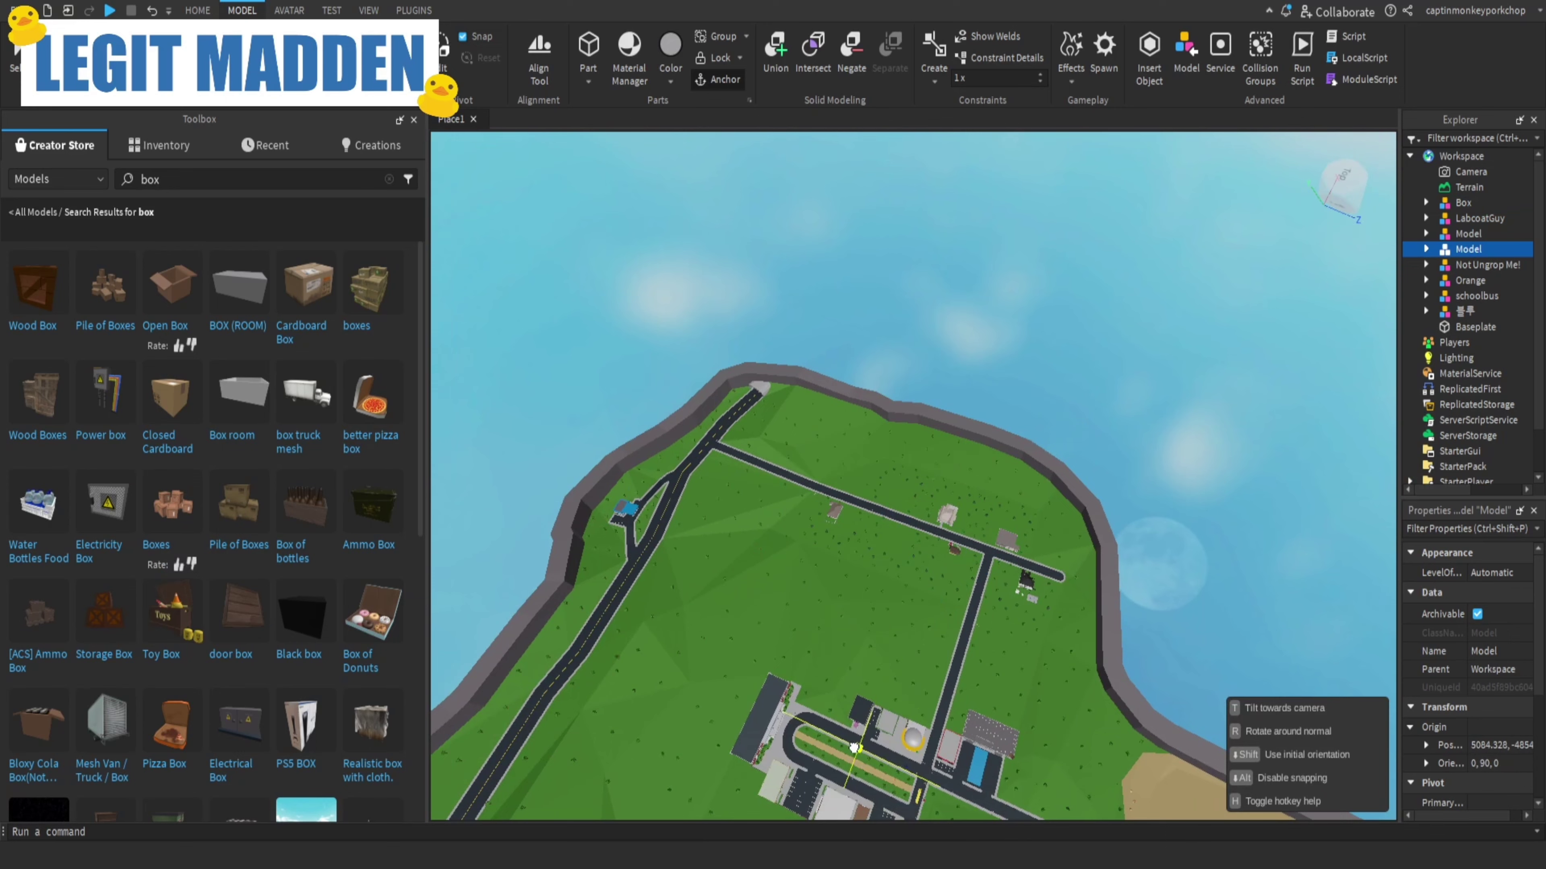
drag(855, 747, 853, 738)
key(f)
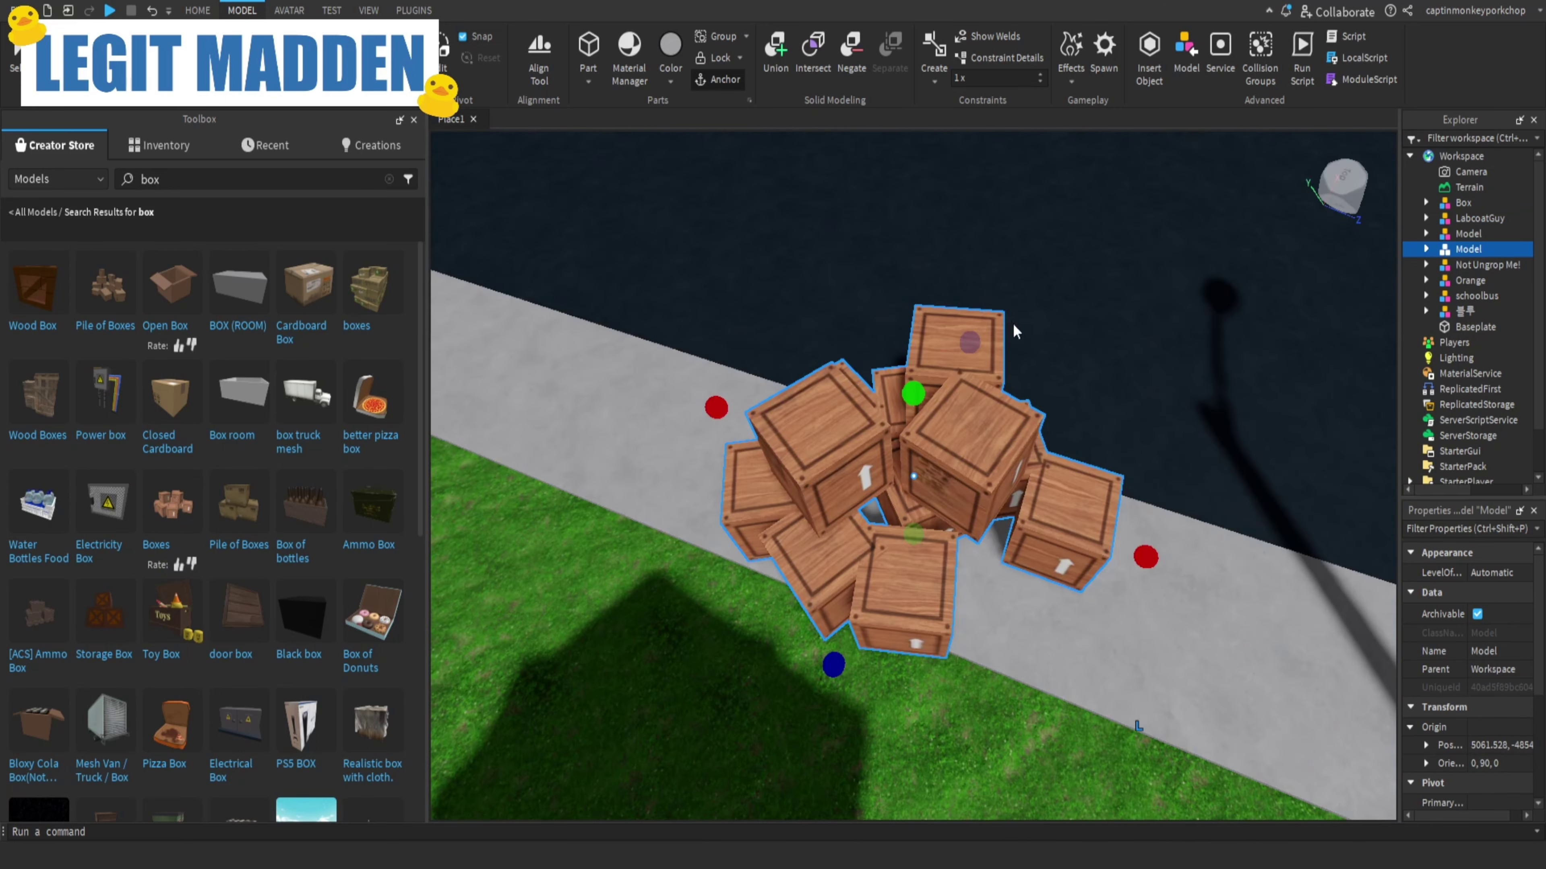
right_drag(1015, 329, 1014, 328)
key(s)
key(d)
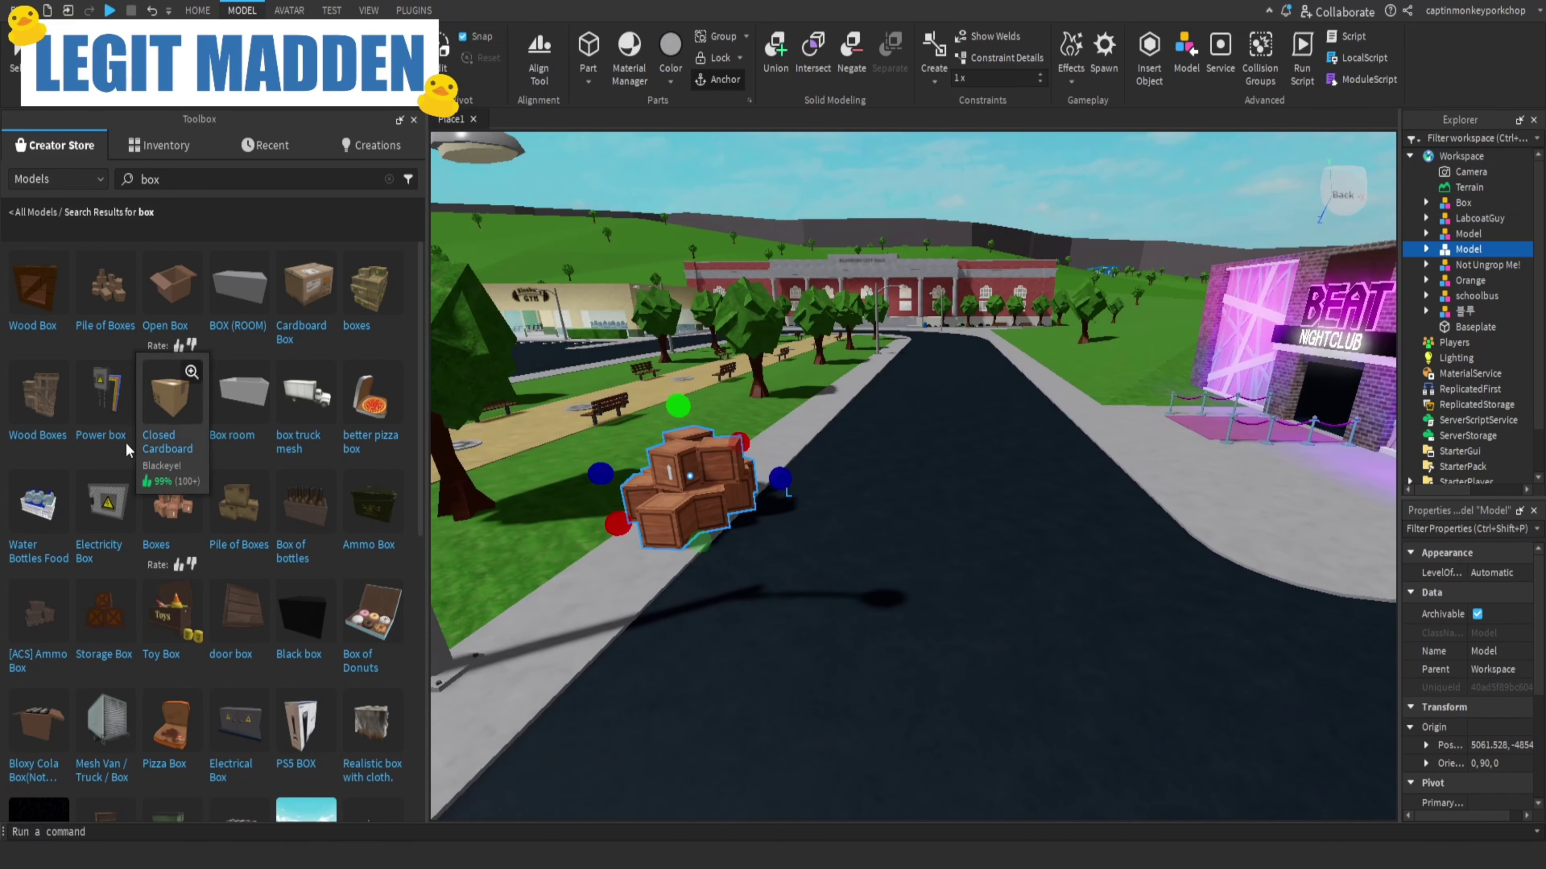
Insert the Closed Cardboard box model and place it on the park's stone path at the end of a bench.
click(174, 405)
right_drag(1115, 474, 1115, 474)
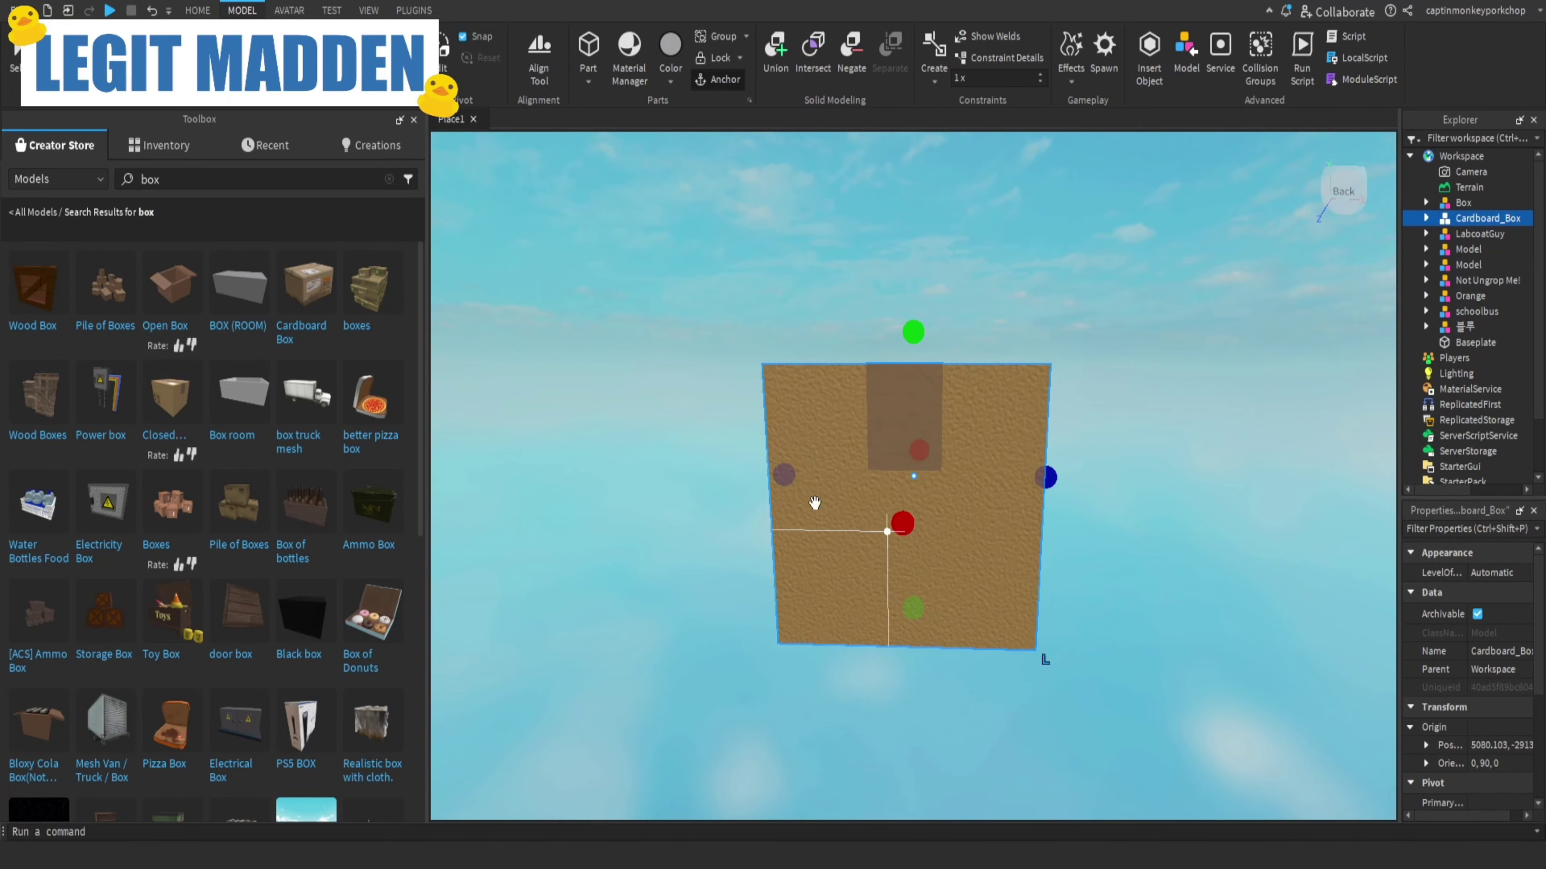
right_drag(965, 467, 979, 470)
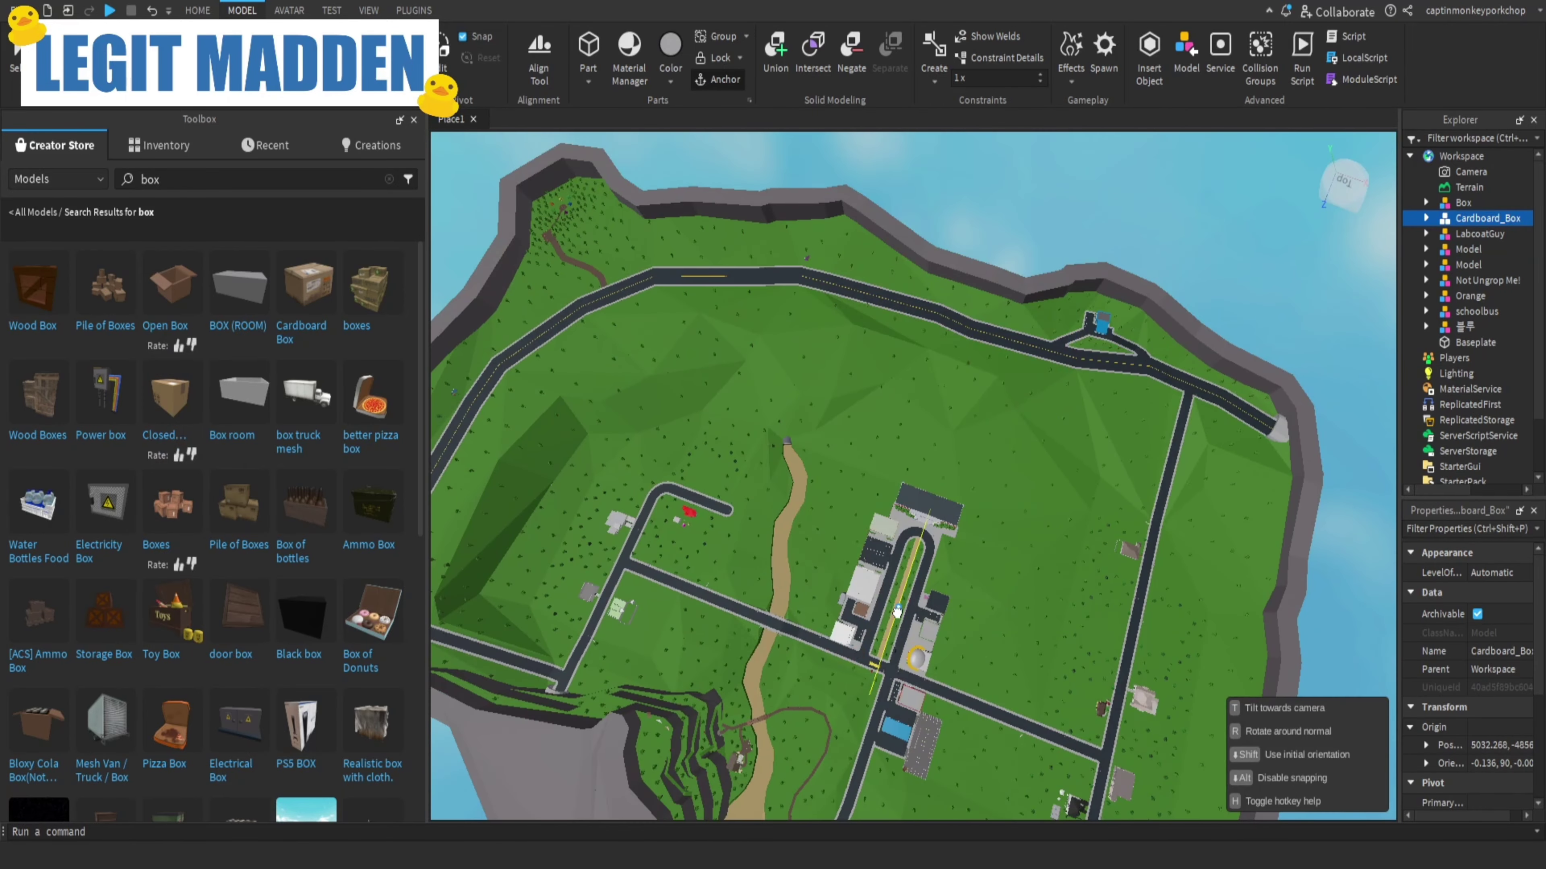
drag(898, 611, 896, 612)
key(f)
right_drag(938, 527, 938, 528)
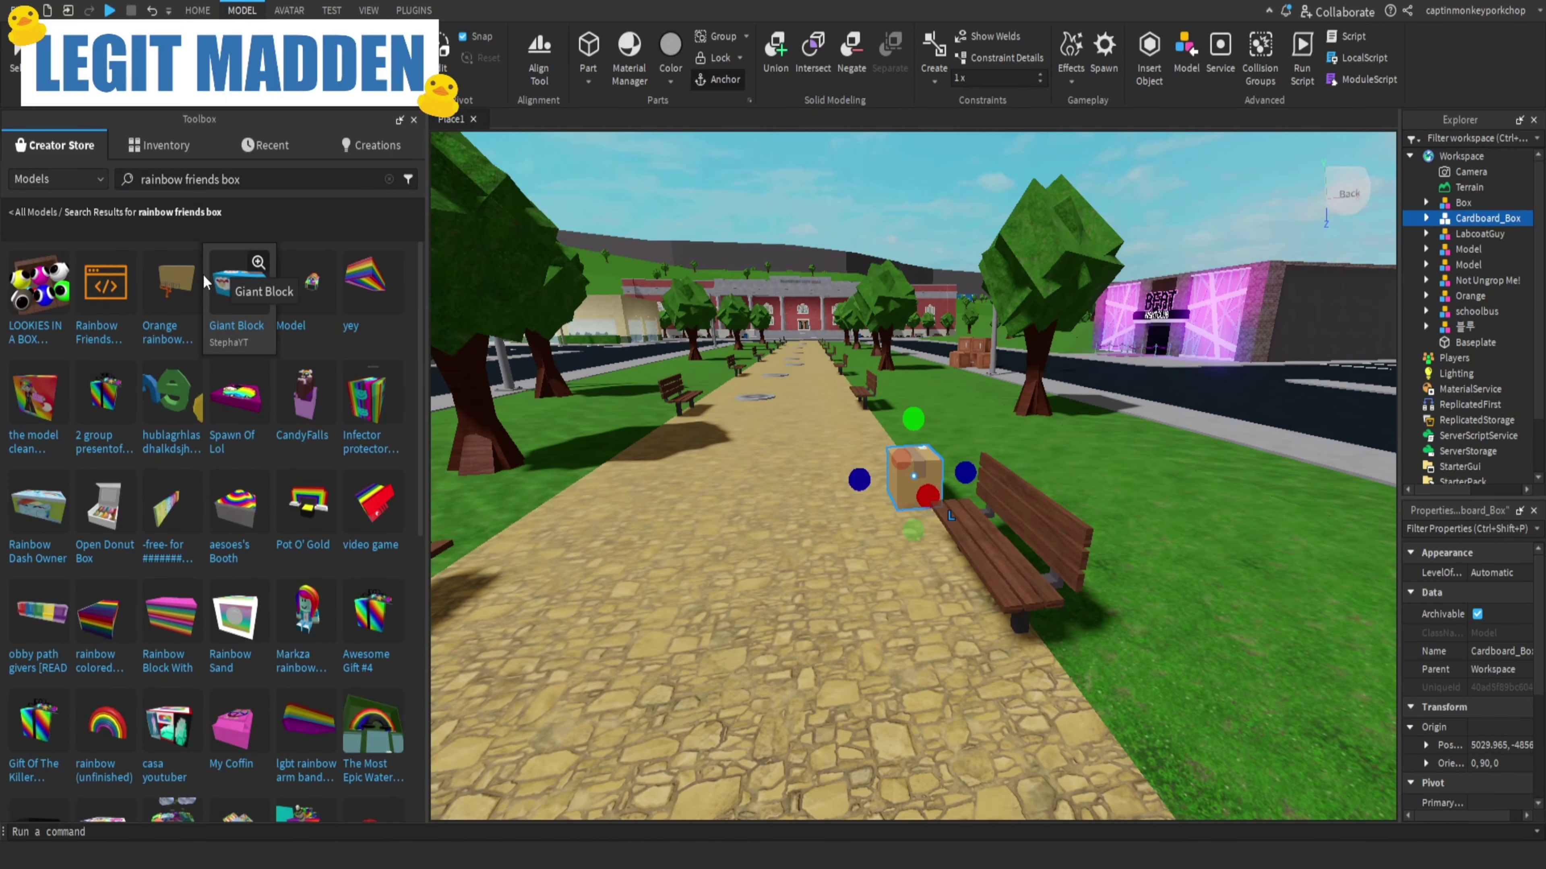
Insert the Orange rainbow friend in a box model from the "rainbow friends box" results and place it on the grass beside the park path.
click(194, 274)
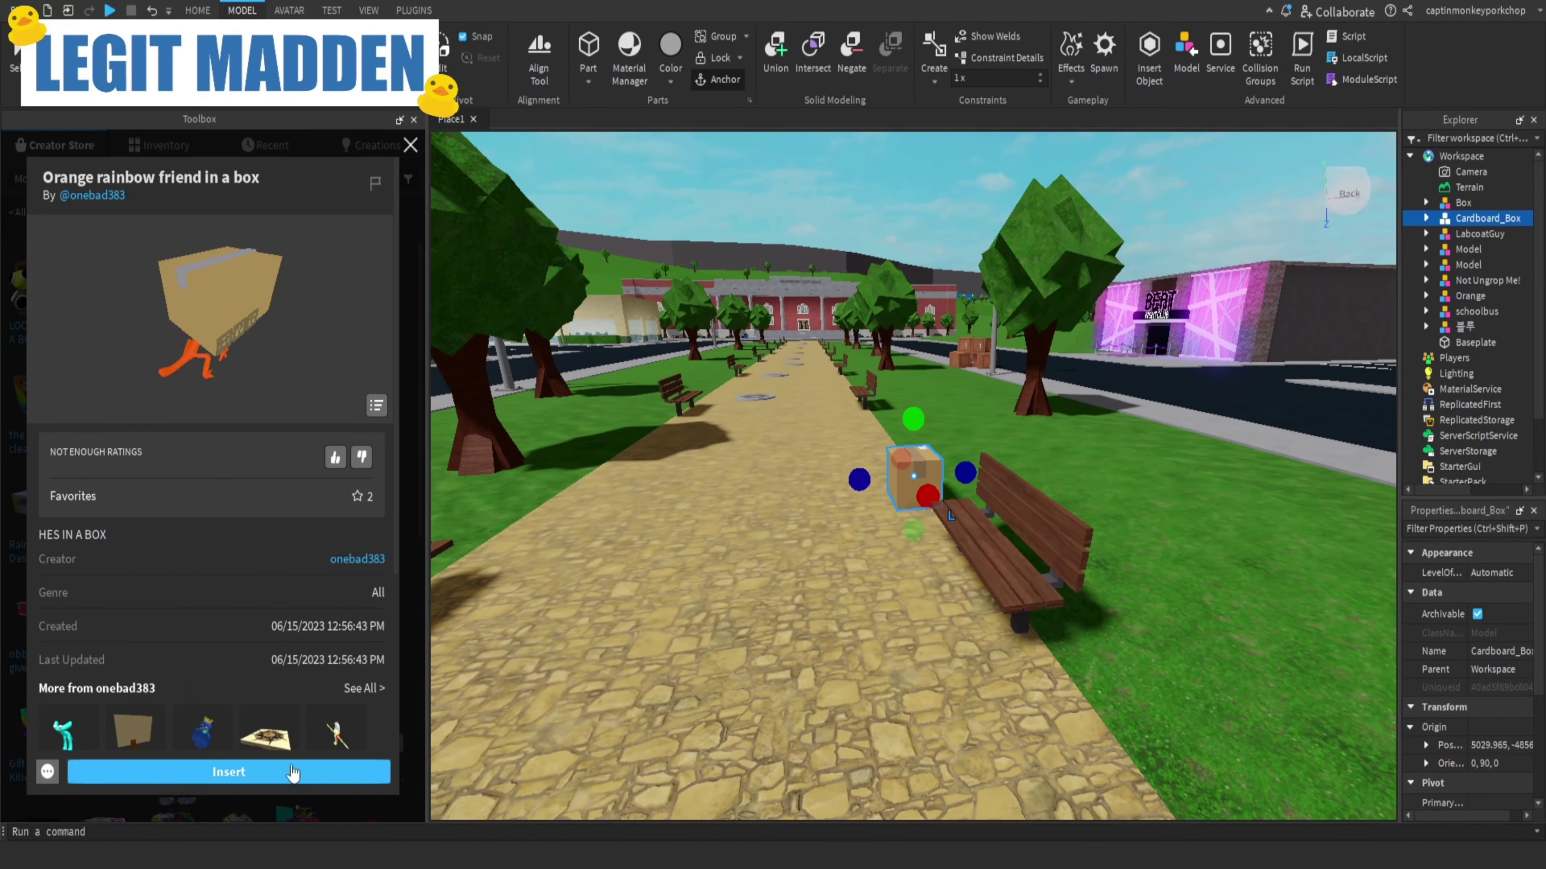
click(293, 771)
right_drag(907, 538, 909, 541)
drag(980, 416, 980, 480)
scroll(932, 738, up, 10)
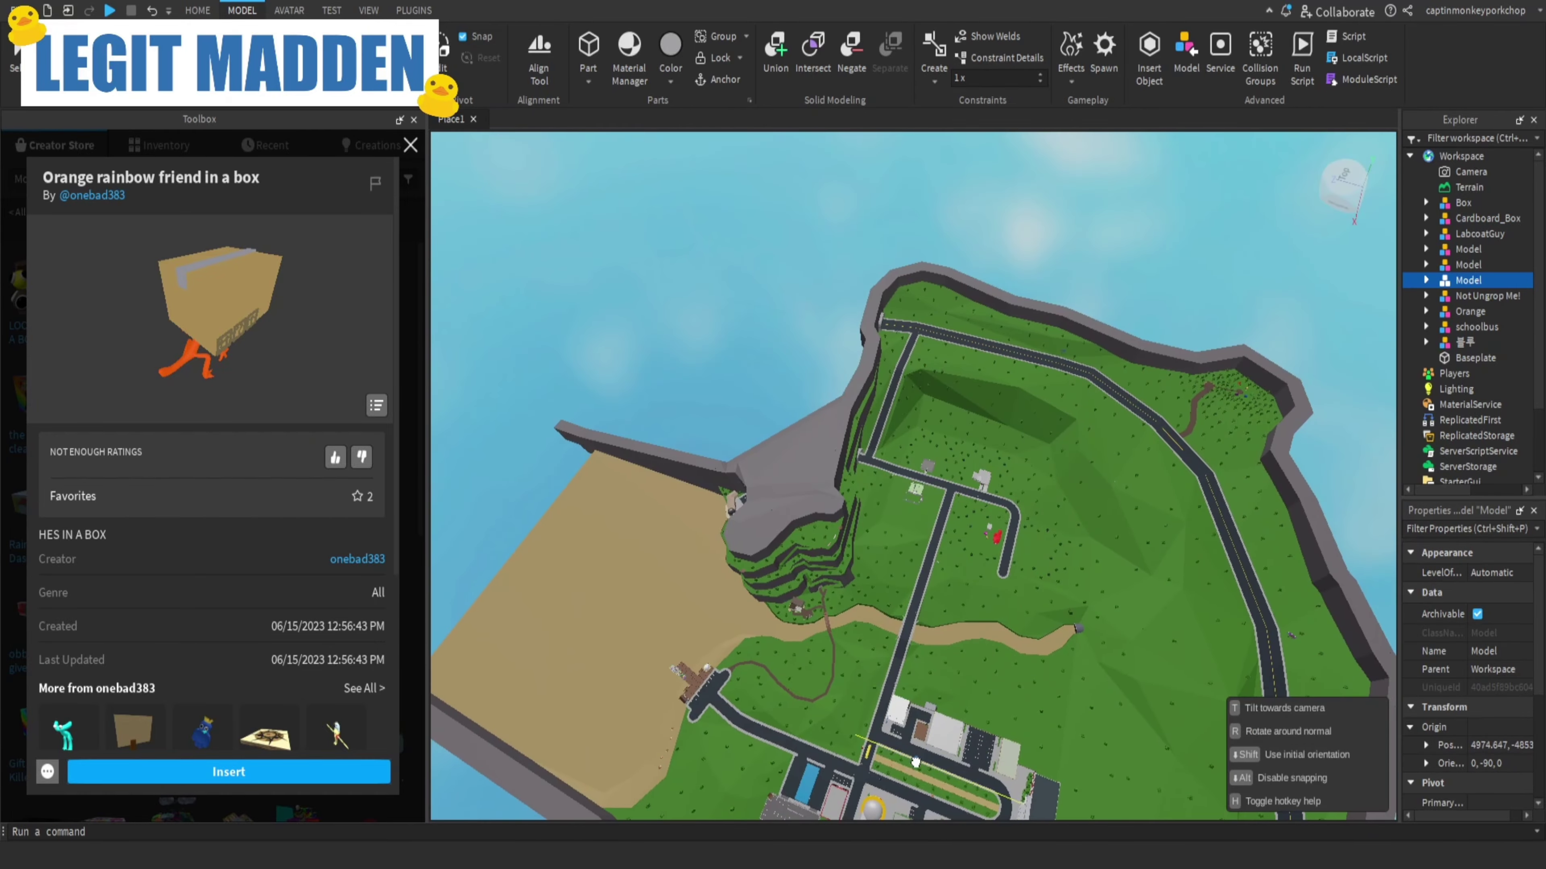
scroll(945, 440, down, 10)
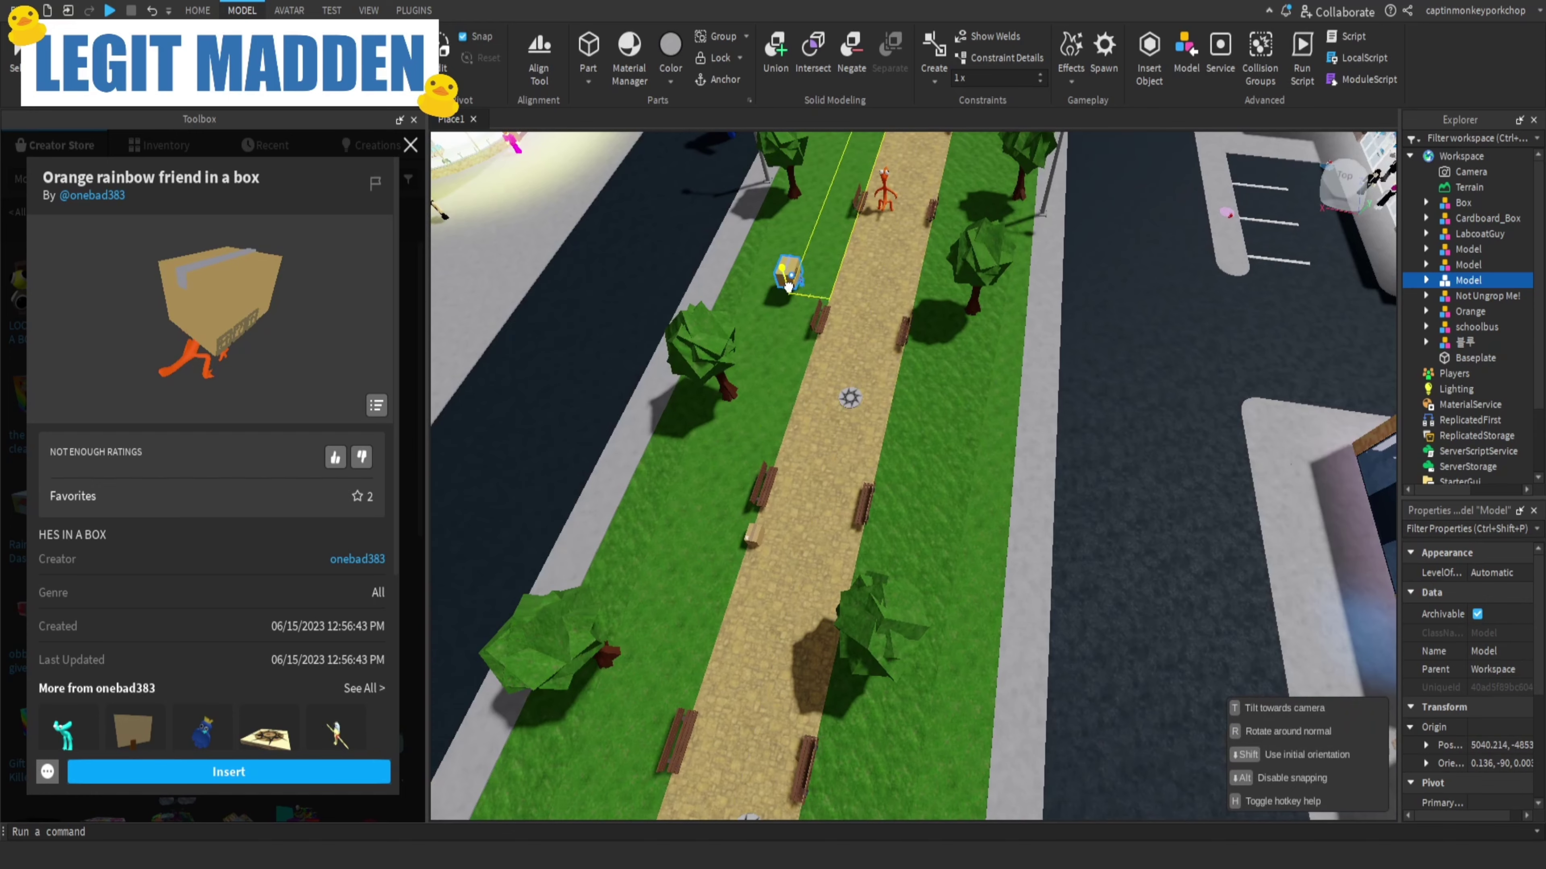
scroll(814, 189, up, 2)
drag(789, 286, 822, 157)
click(1098, 415)
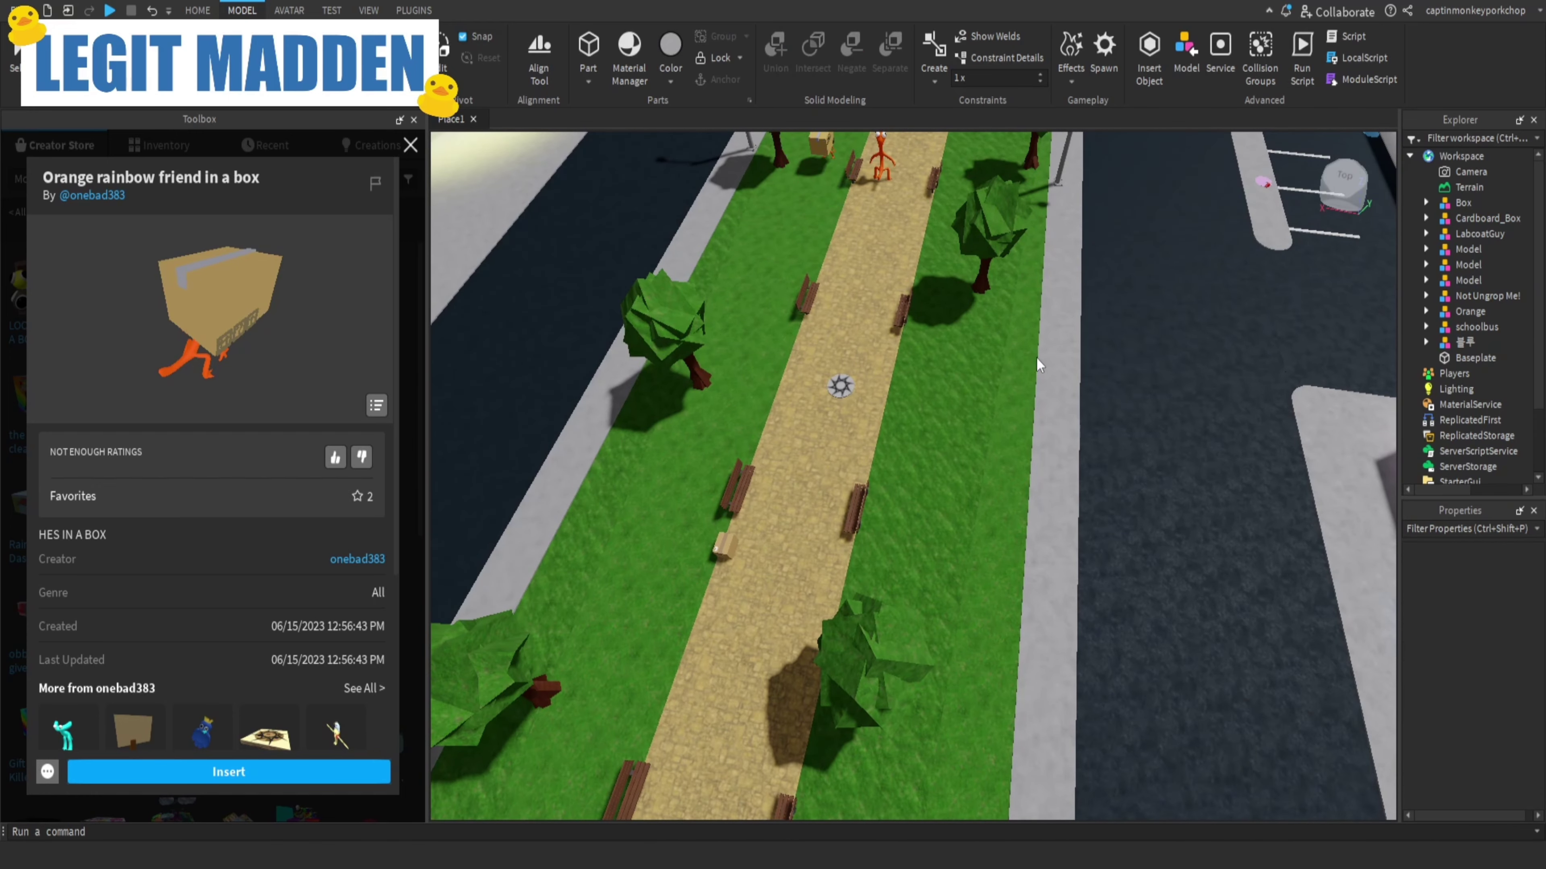
Try to switch to the other account listed in the account menu.
right_drag(1037, 364, 514, 127)
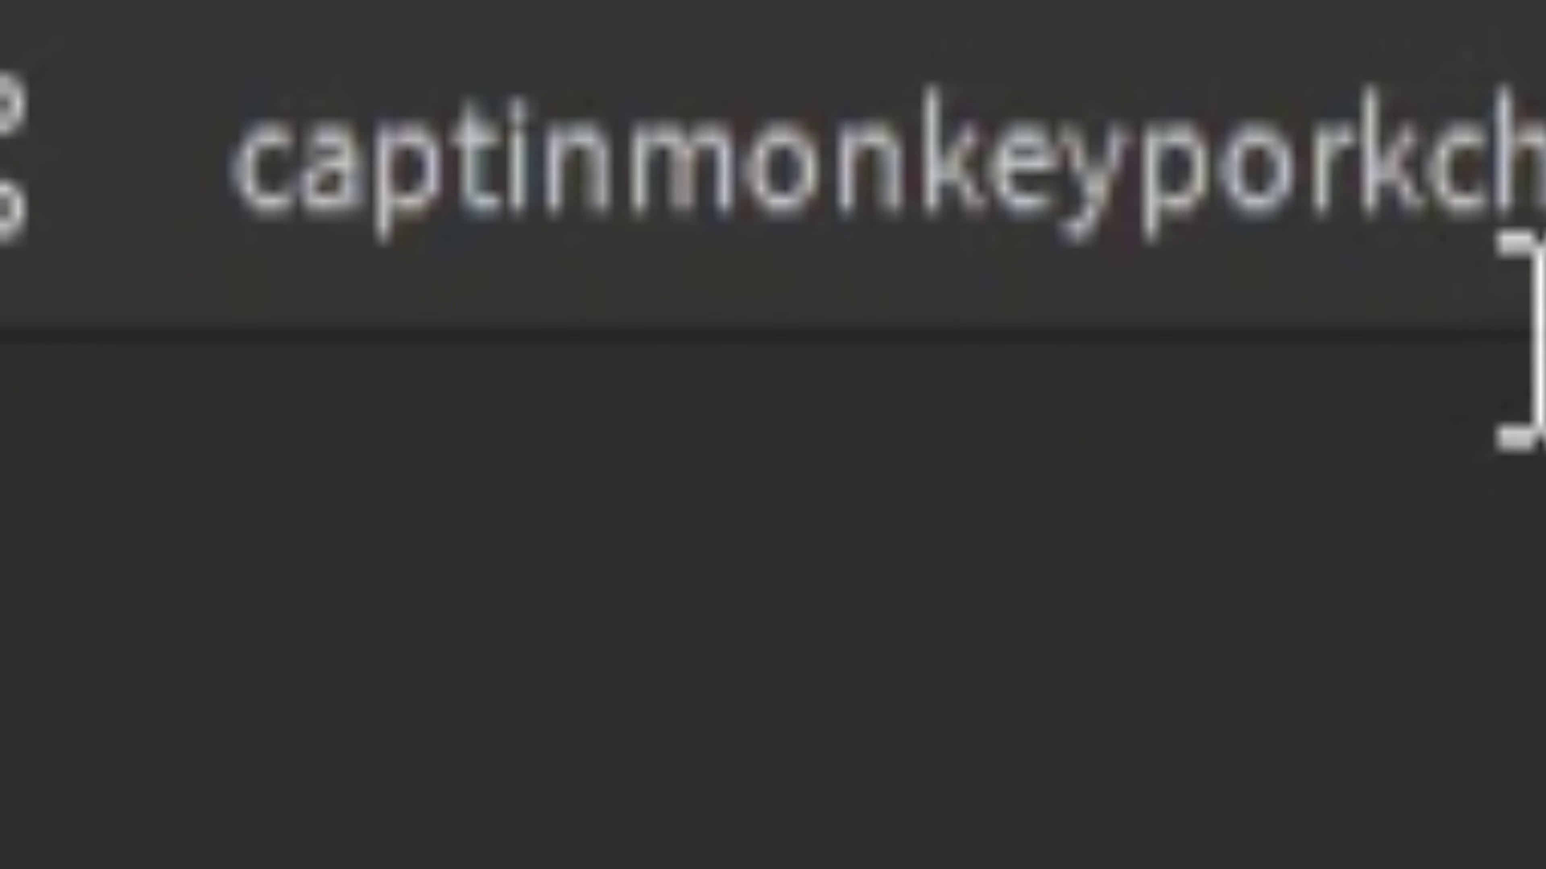
click(1514, 23)
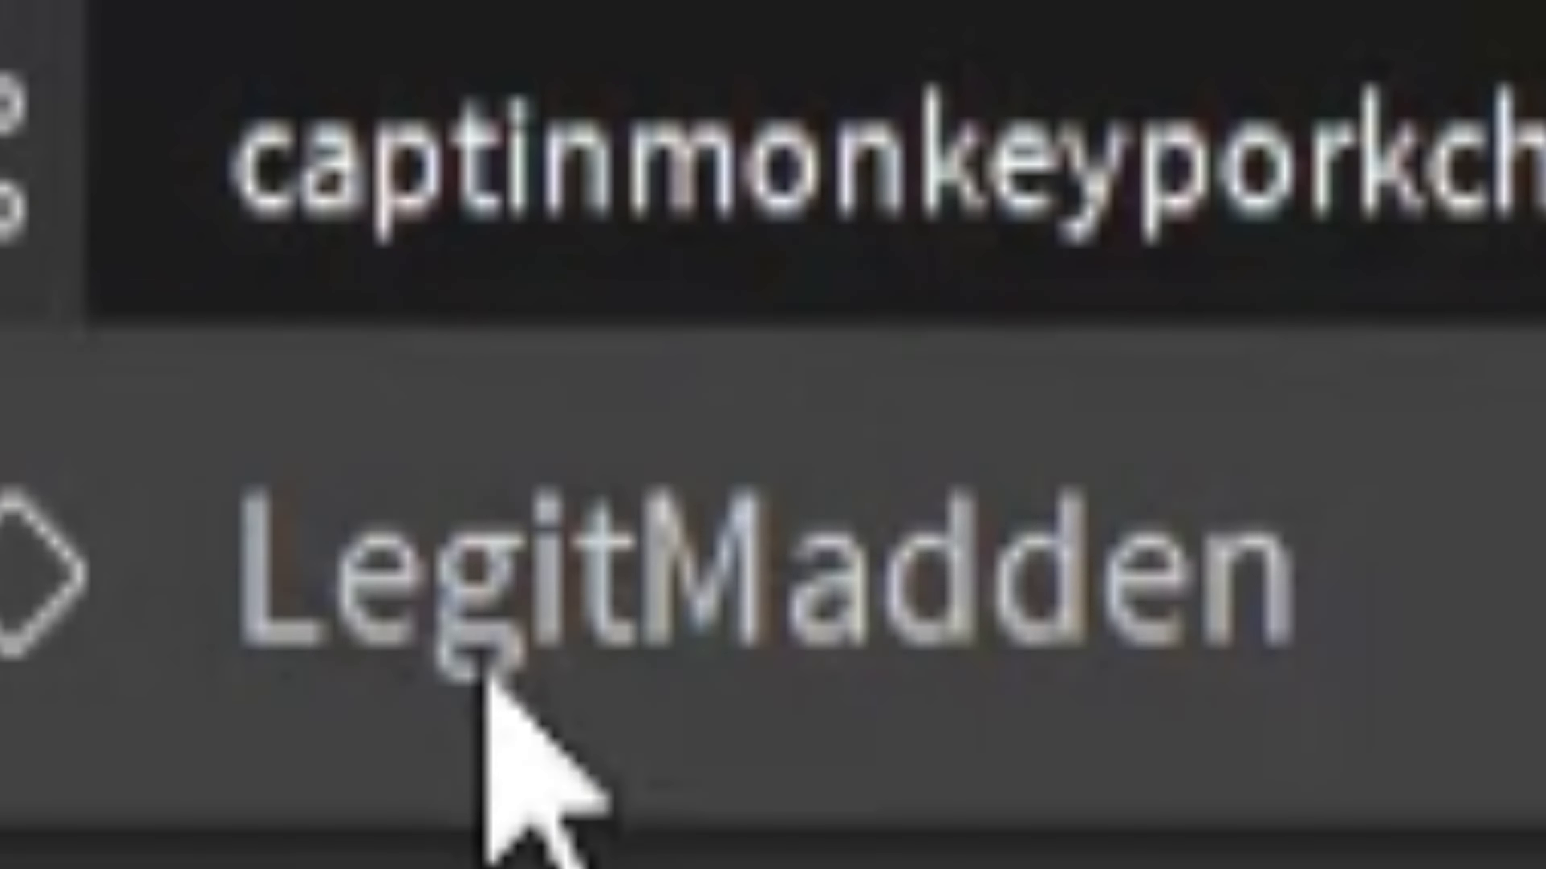
click(481, 670)
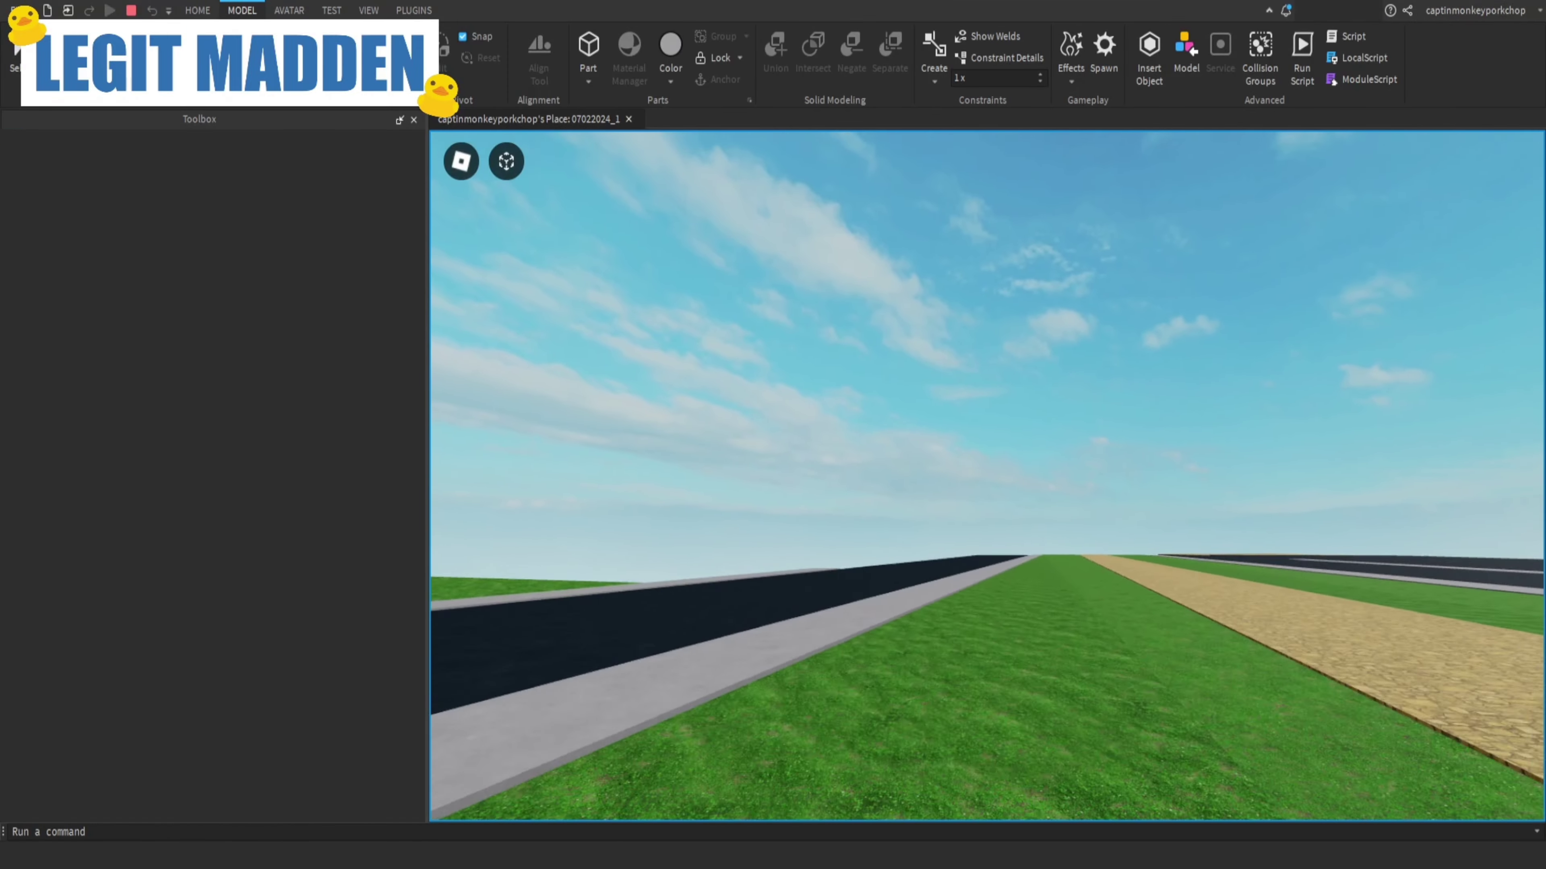
Playtest the map by moving forward along the road beside the park.
key(w)
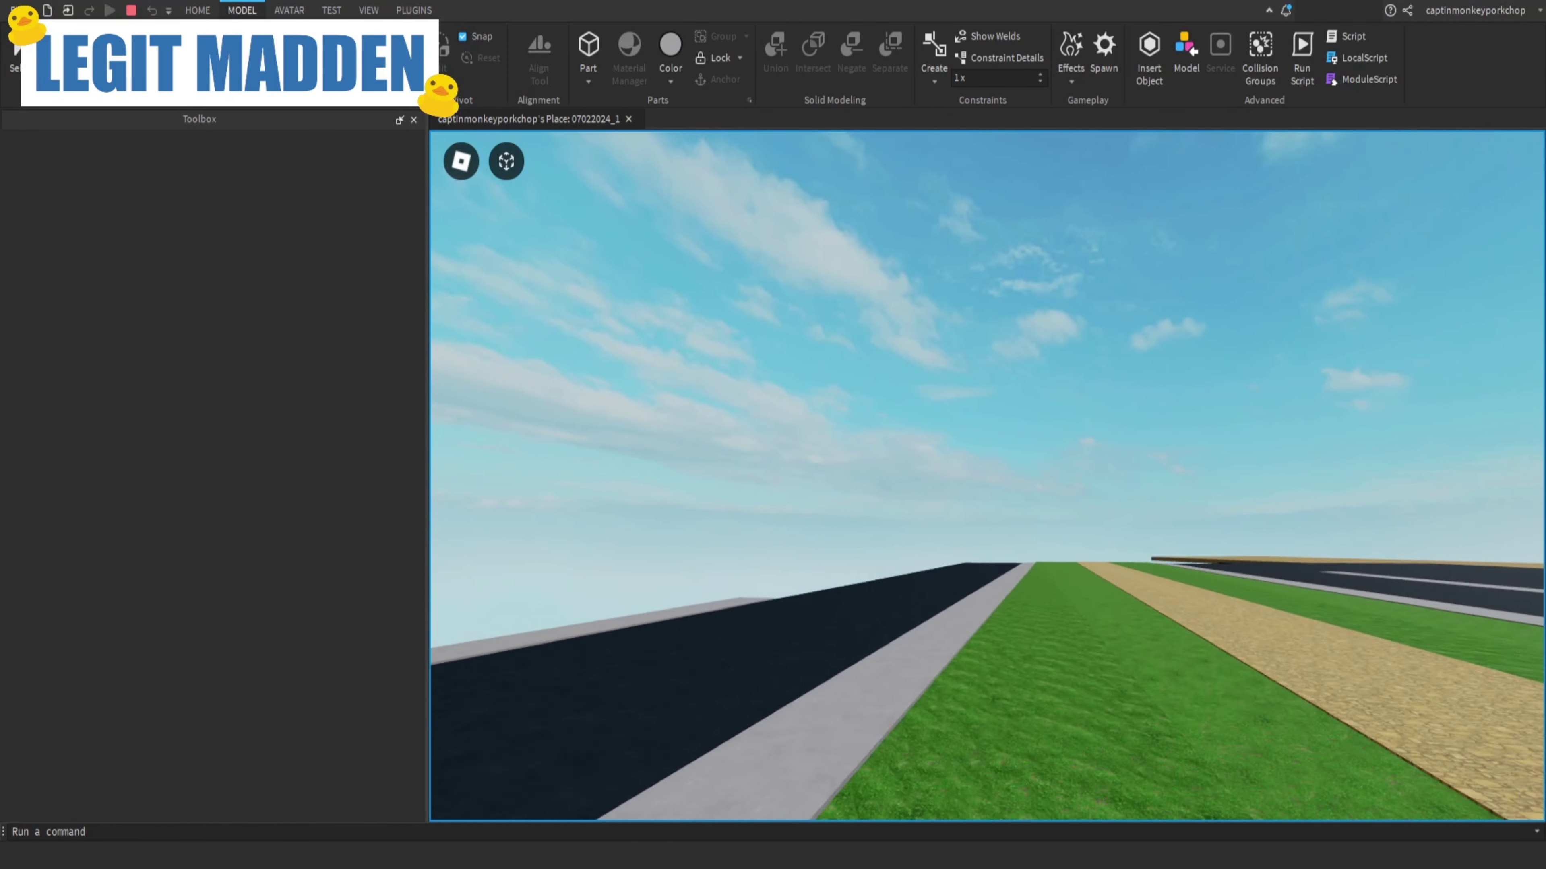
key(w)
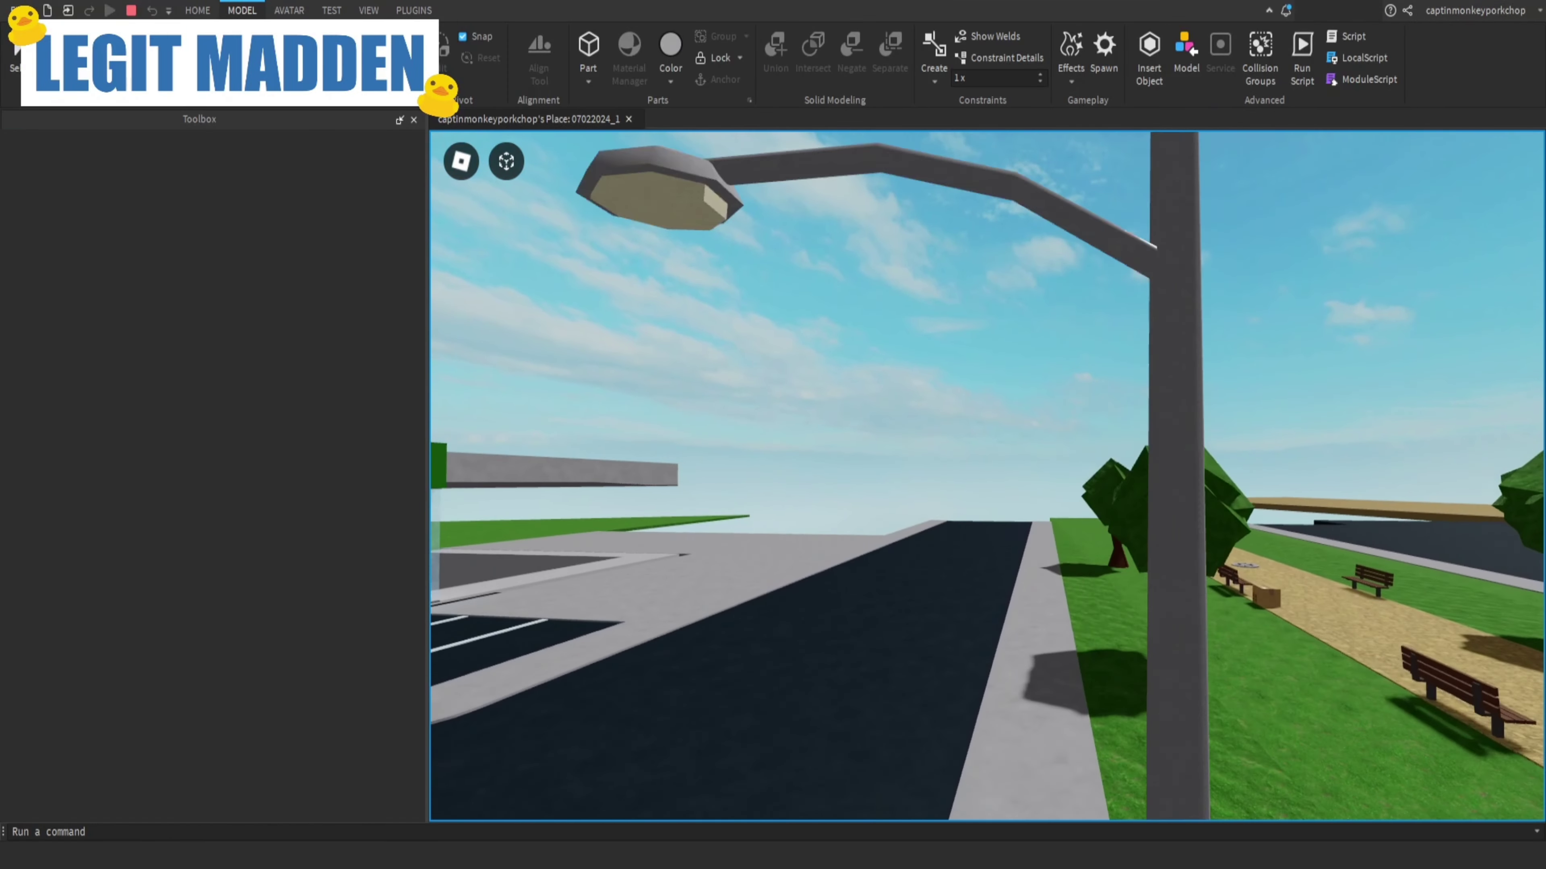
key(w)
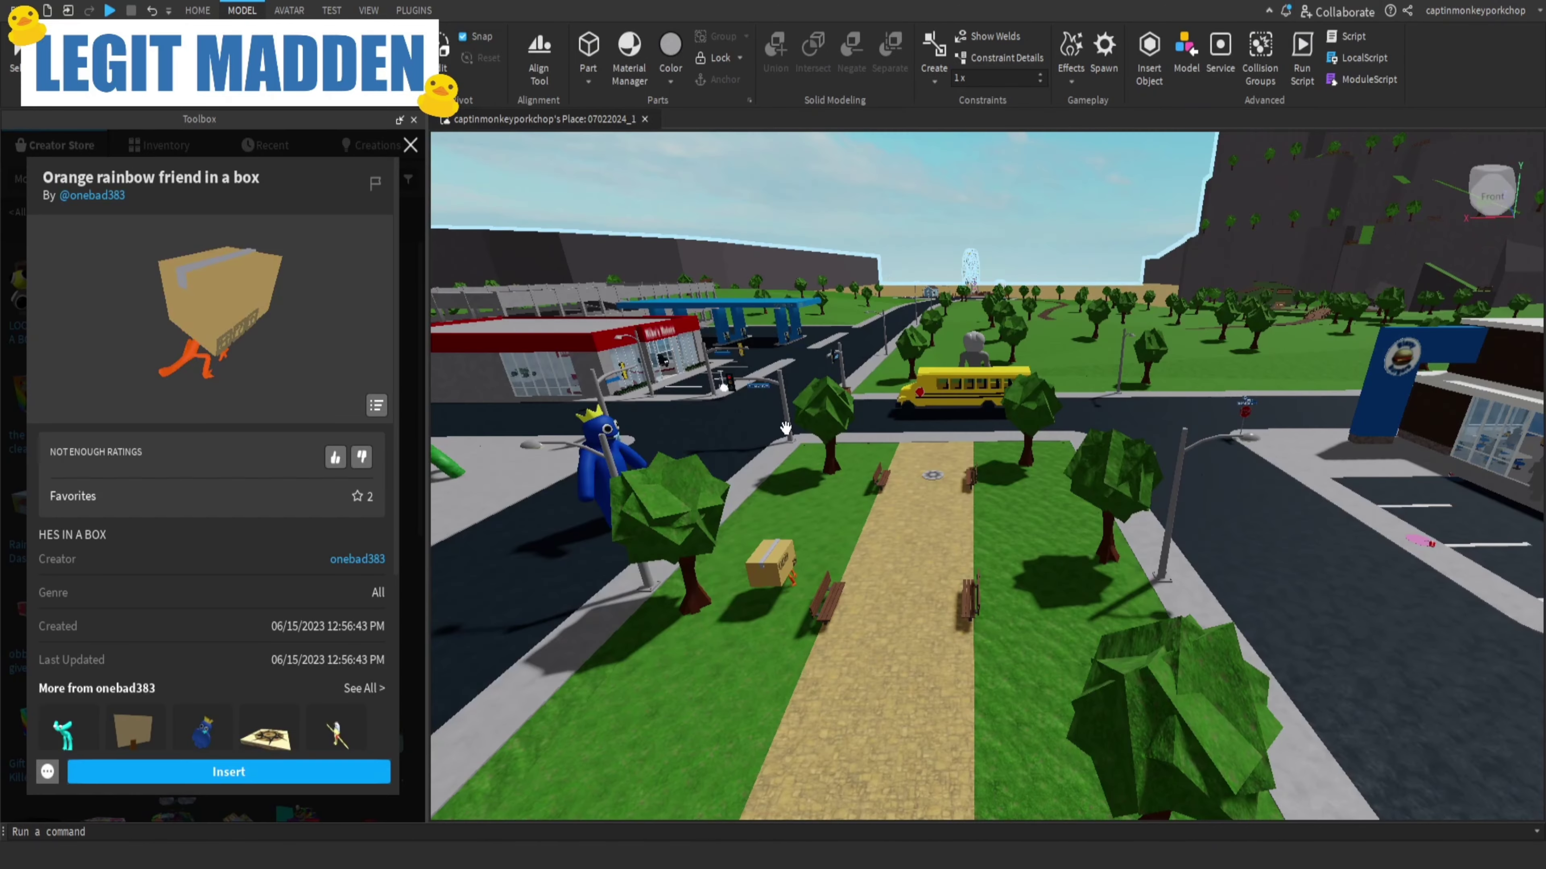
Inspect the placed school bus, lab-coat character and Rainbow Friends around the park and junction in the edit view.
key(w)
right_drag(785, 428, 789, 432)
key(w)
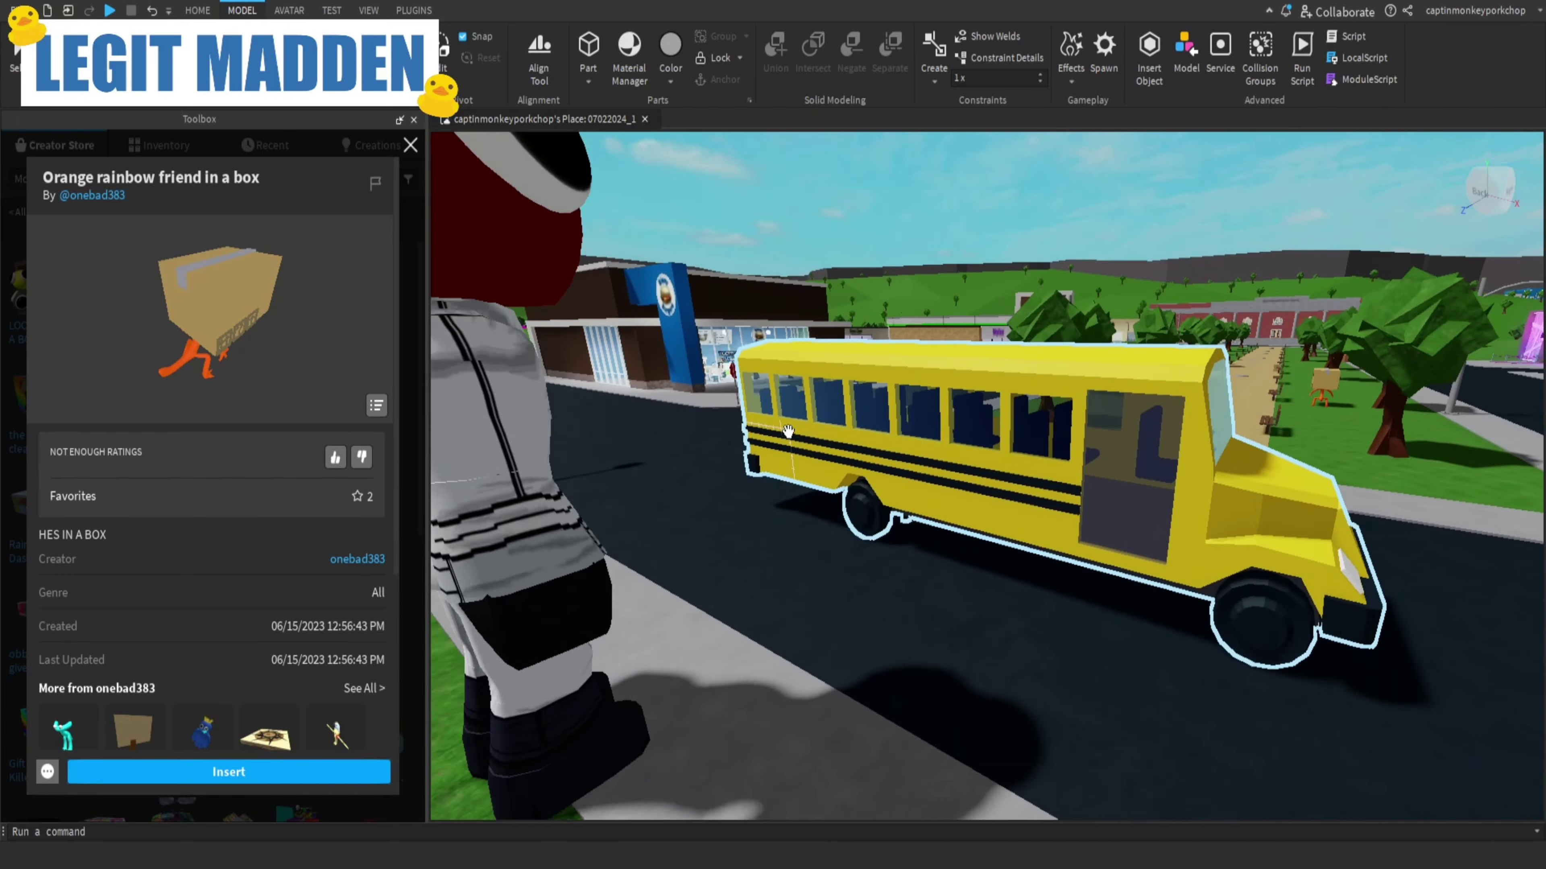
scroll(788, 431, up, 10)
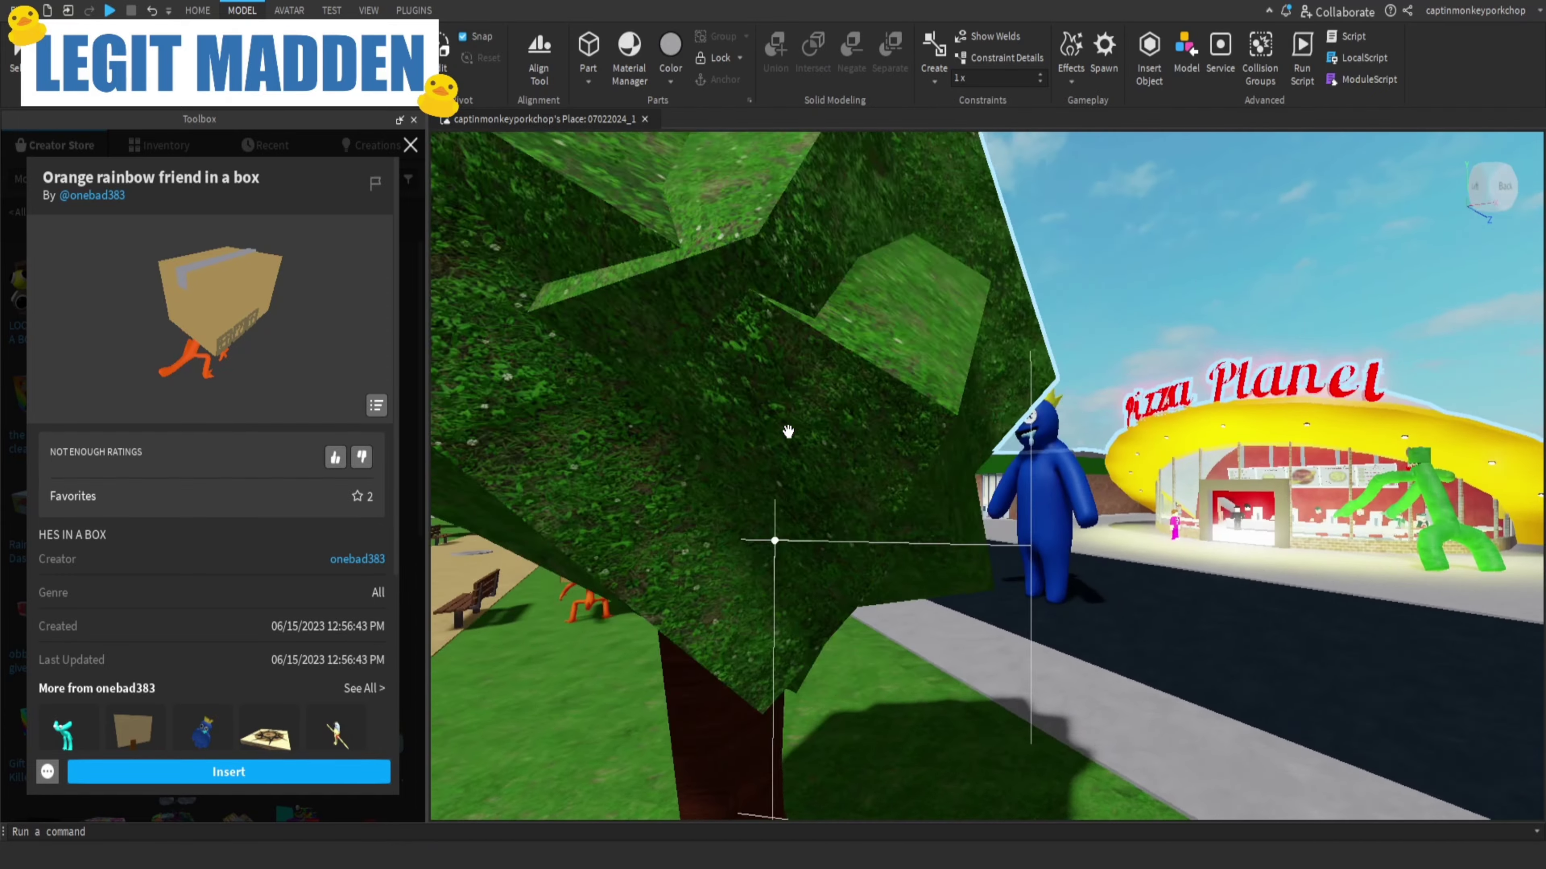